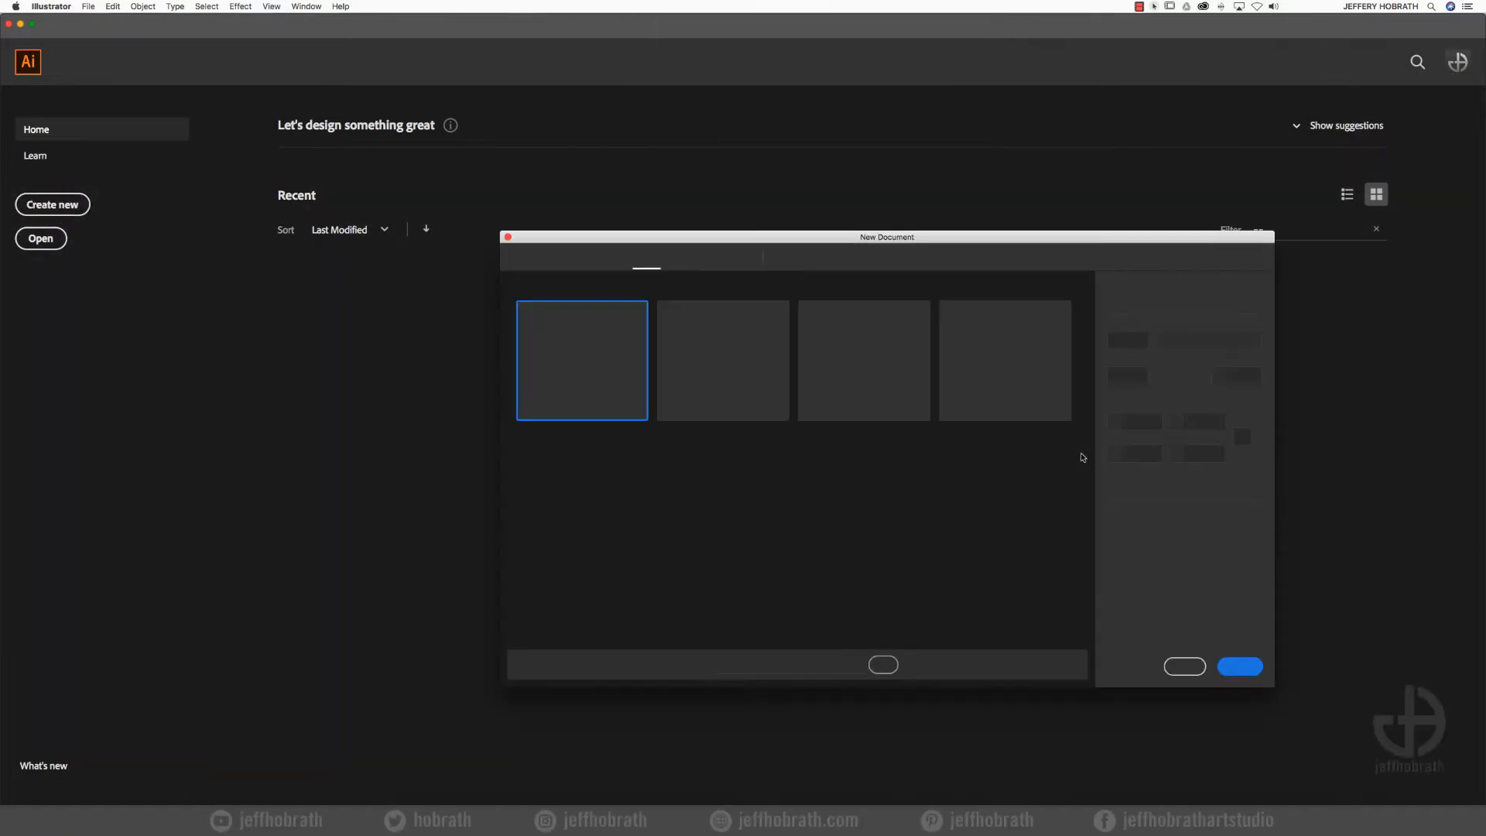
- Create a new document with a 5000 by 5000 pt artboard, using points as the unit
{"action": "left_click", "coordinate": [1111, 364]}
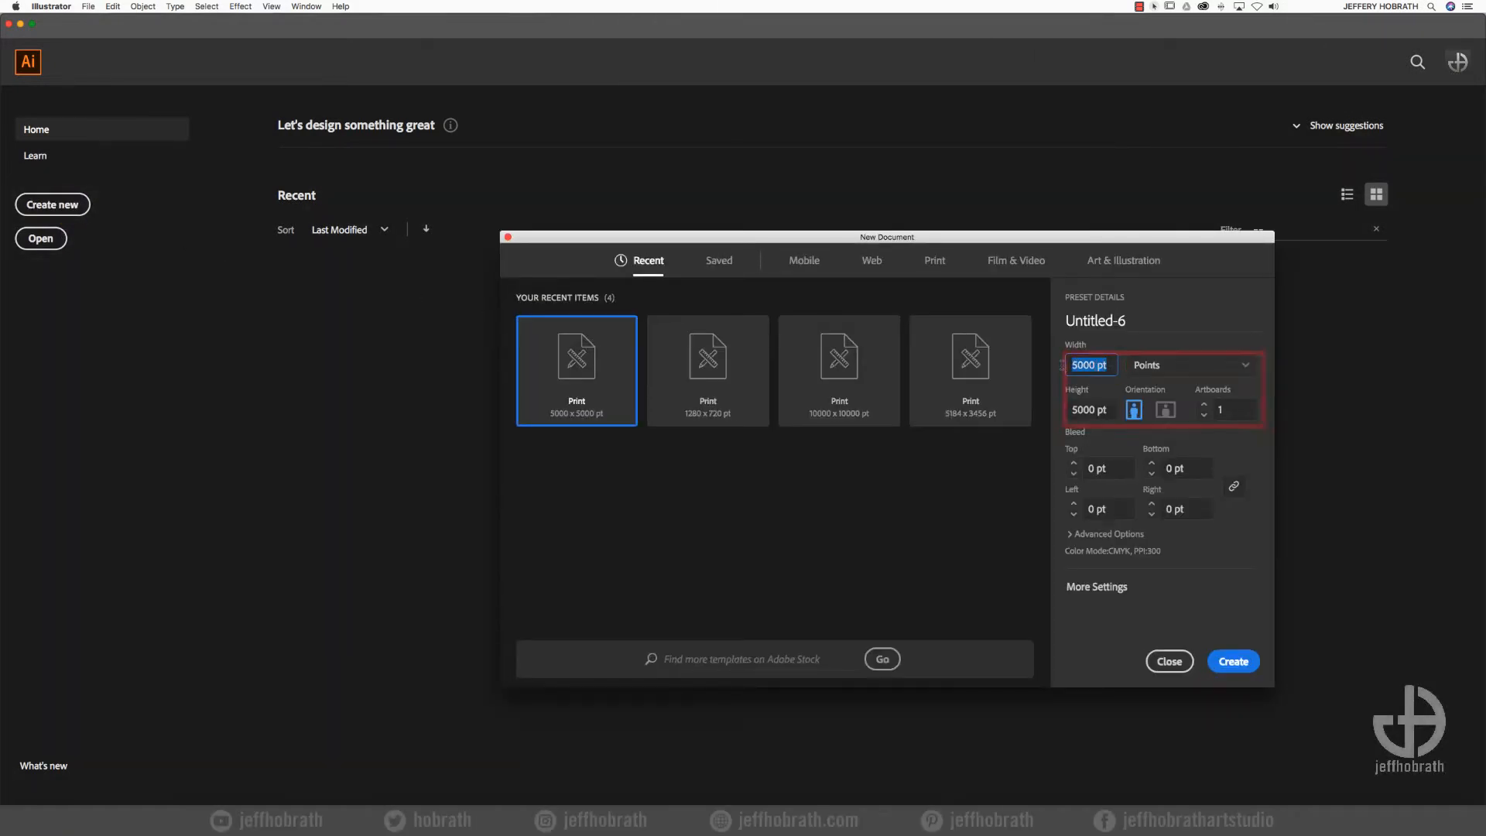
{"action": "key", "text": "Tab"}
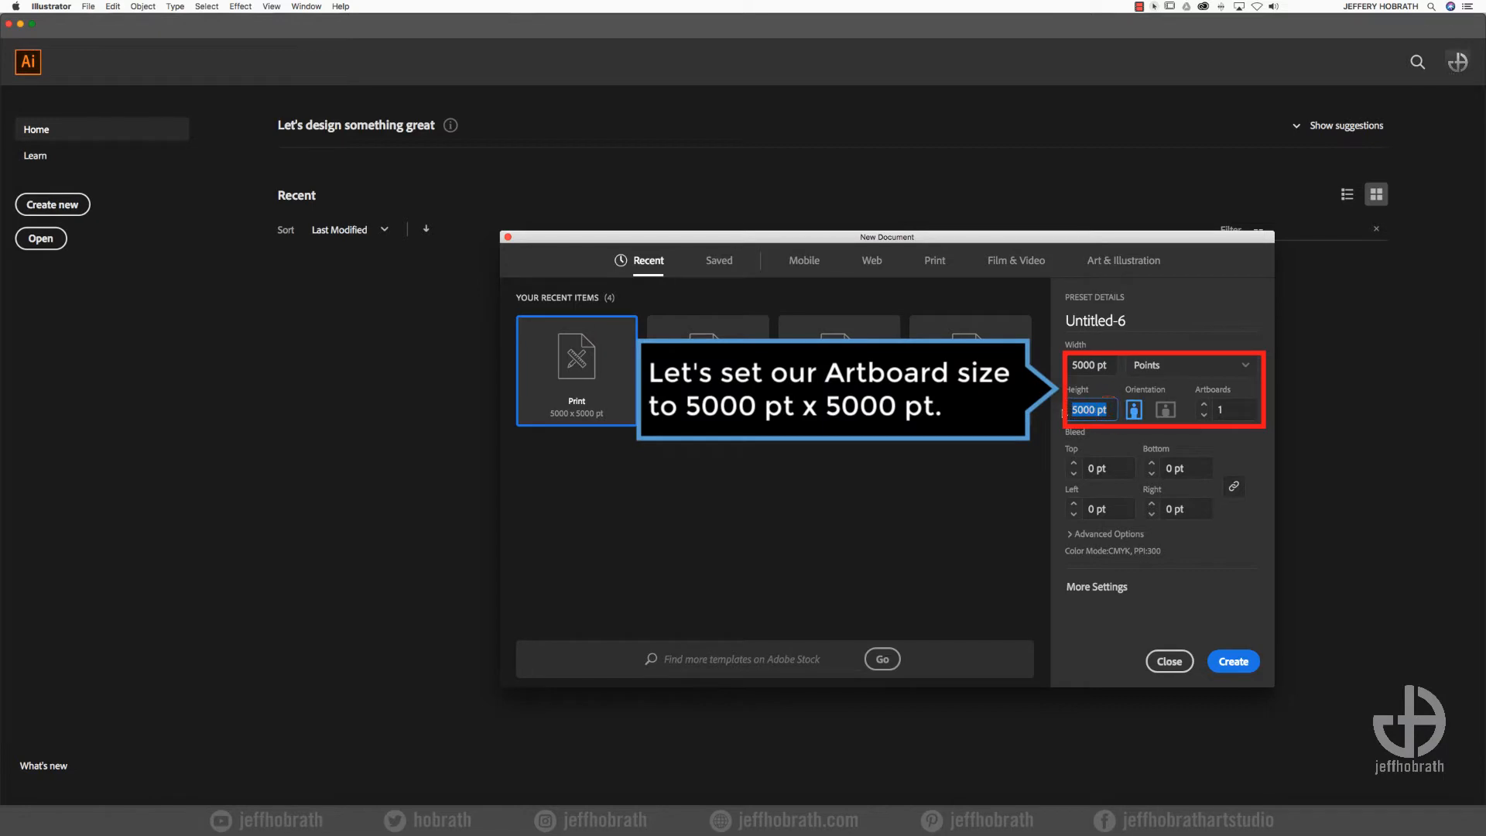
{"action": "left_click", "coordinate": [1160, 366]}
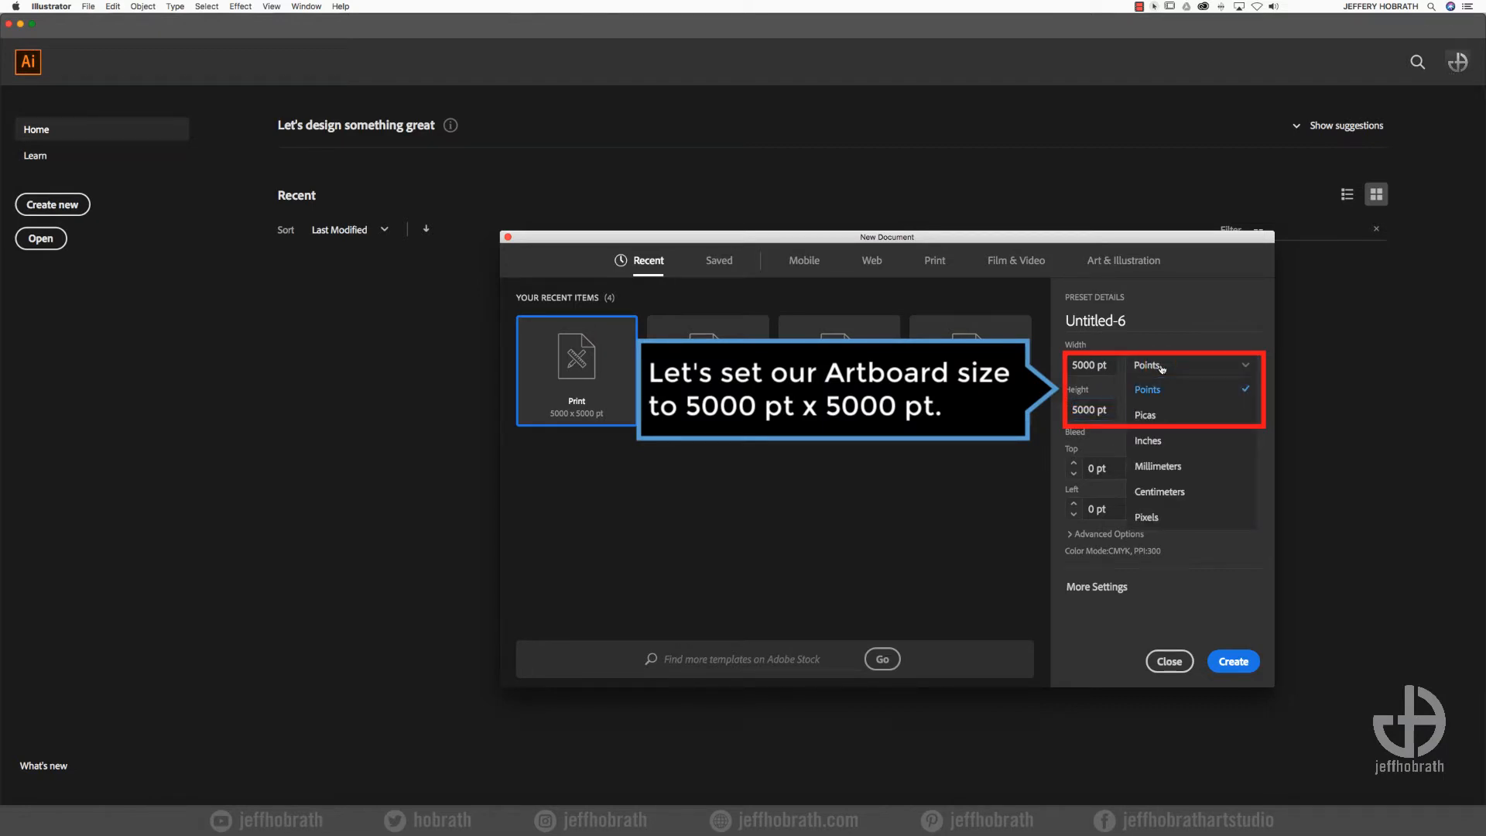
{"action": "left_click", "coordinate": [1155, 391]}
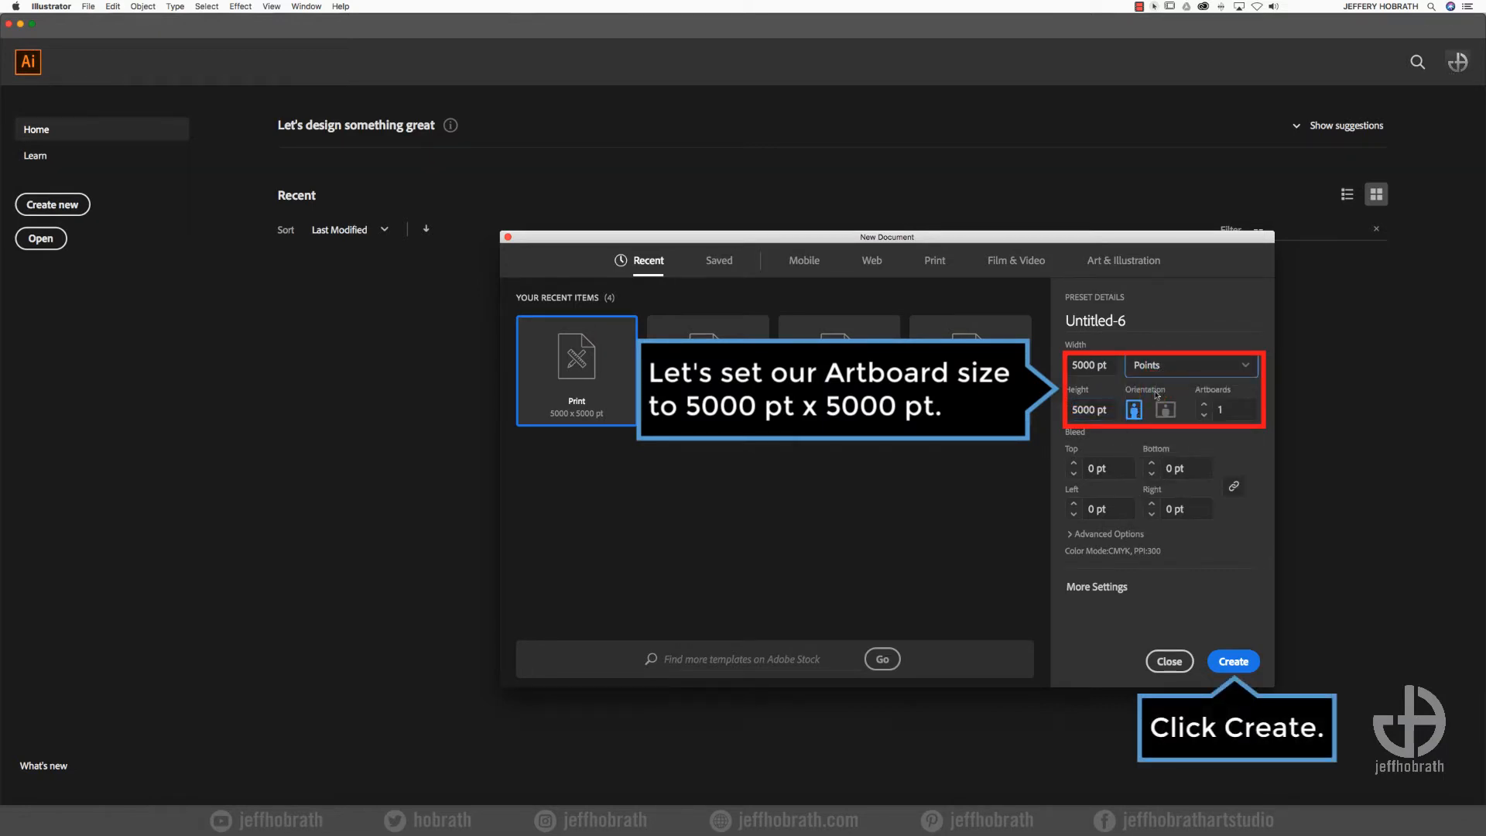
{"action": "left_click", "coordinate": [1235, 662]}
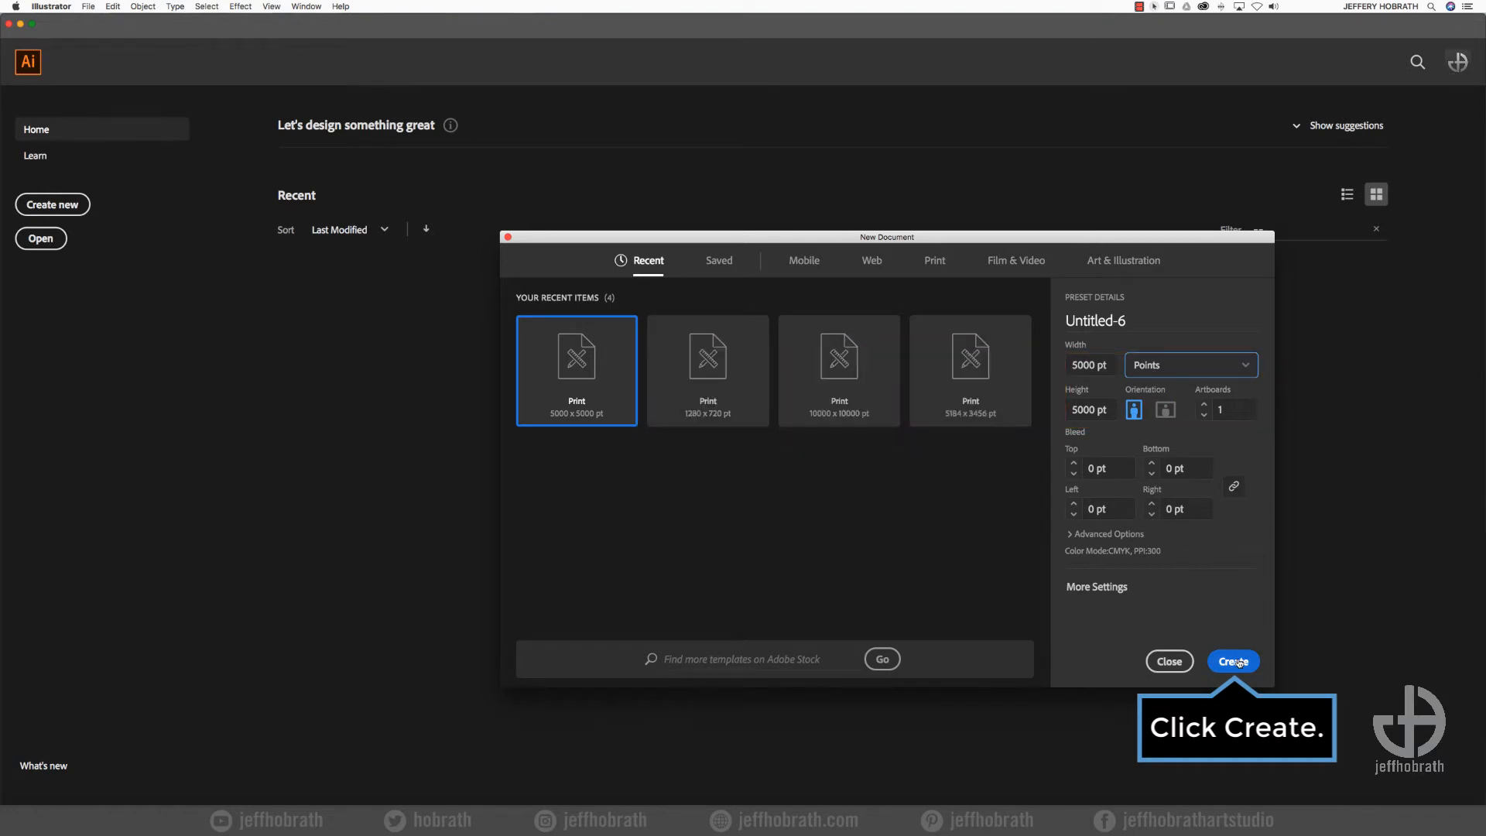
{"action": "left_click", "coordinate": [1235, 662]}
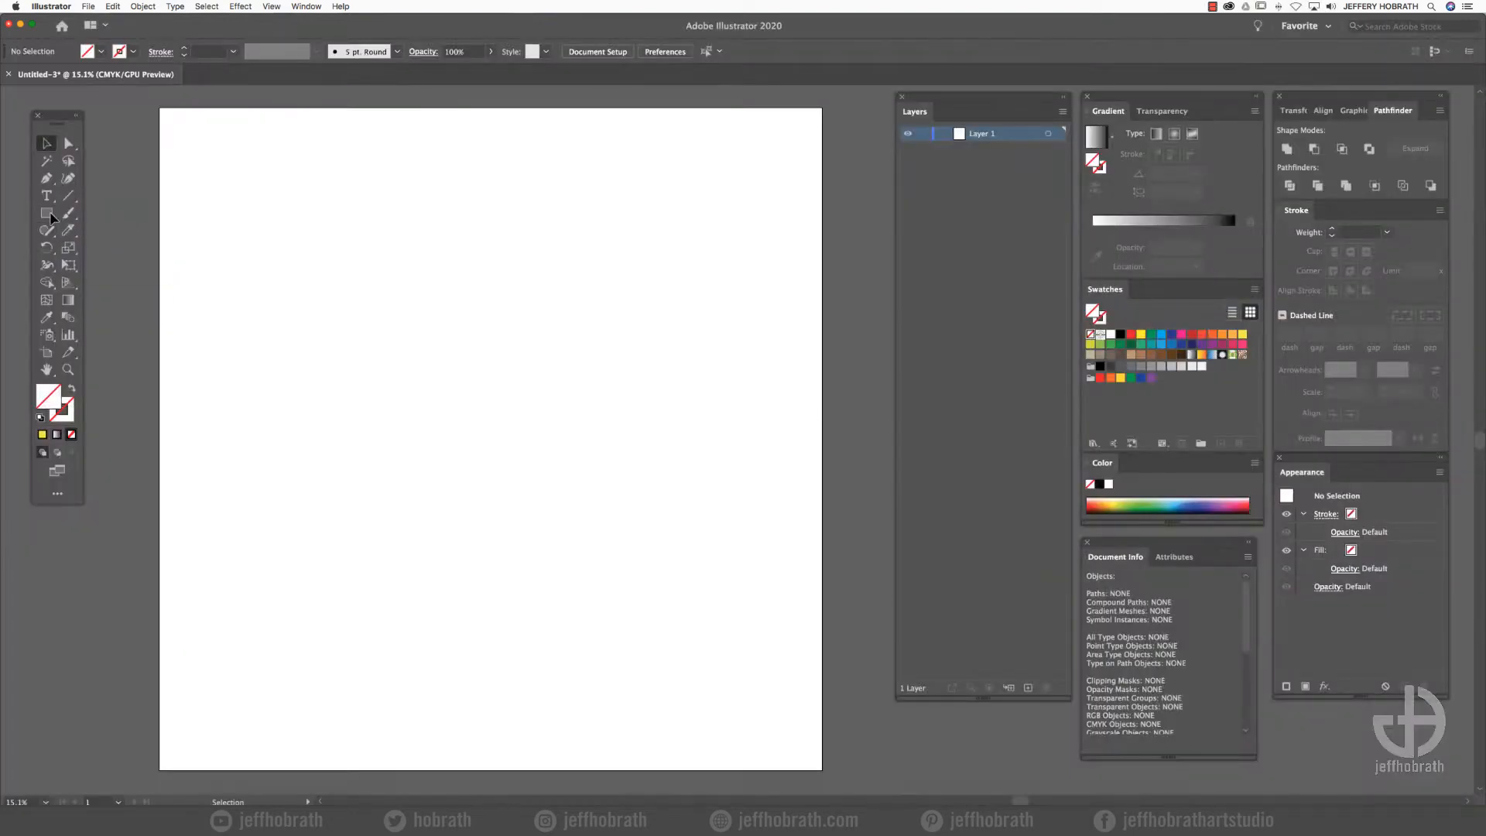
- Draw a black-filled perfect circle about 2406 pt in diameter from its centre, near the middle of the artboard
{"action": "left_click", "coordinate": [1119, 335]}
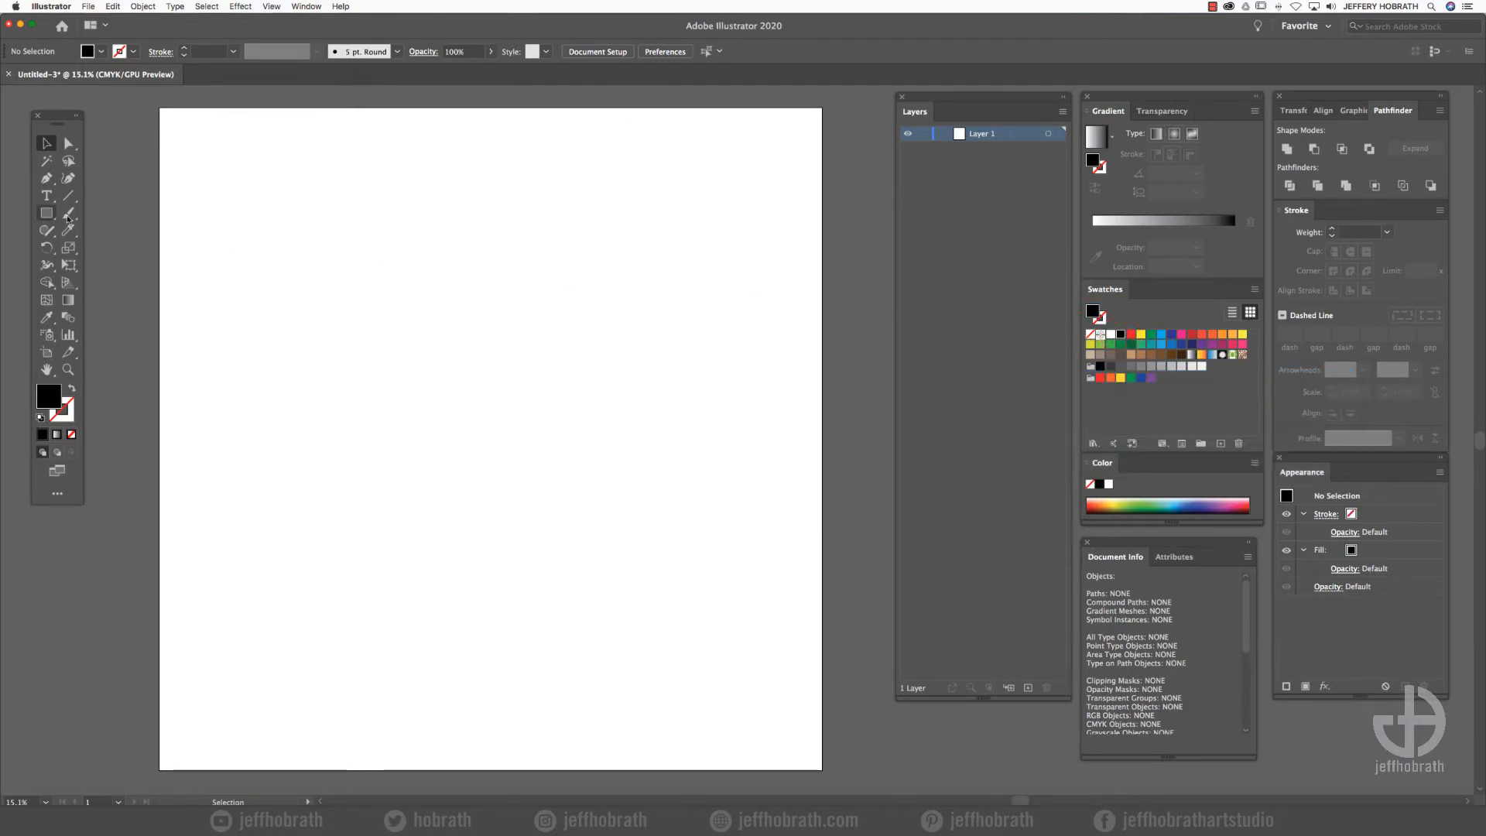
{"action": "left_click", "coordinate": [46, 213]}
{"action": "left_click_drag", "start_coordinate": [46, 216], "coordinate": [100, 250]}
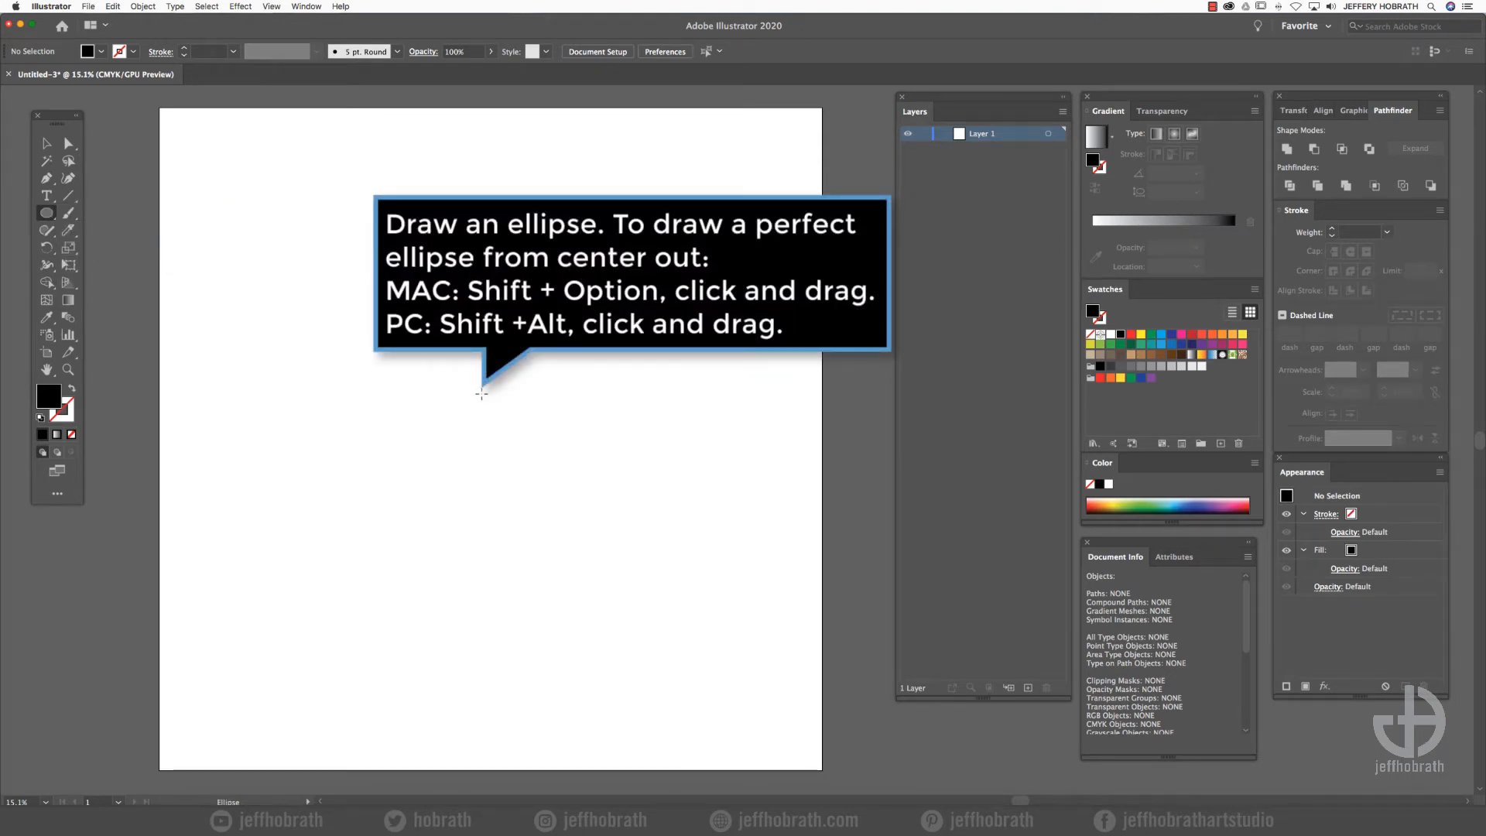
{"action": "left_click_drag", "start_coordinate": [481, 394], "coordinate": [614, 554]}
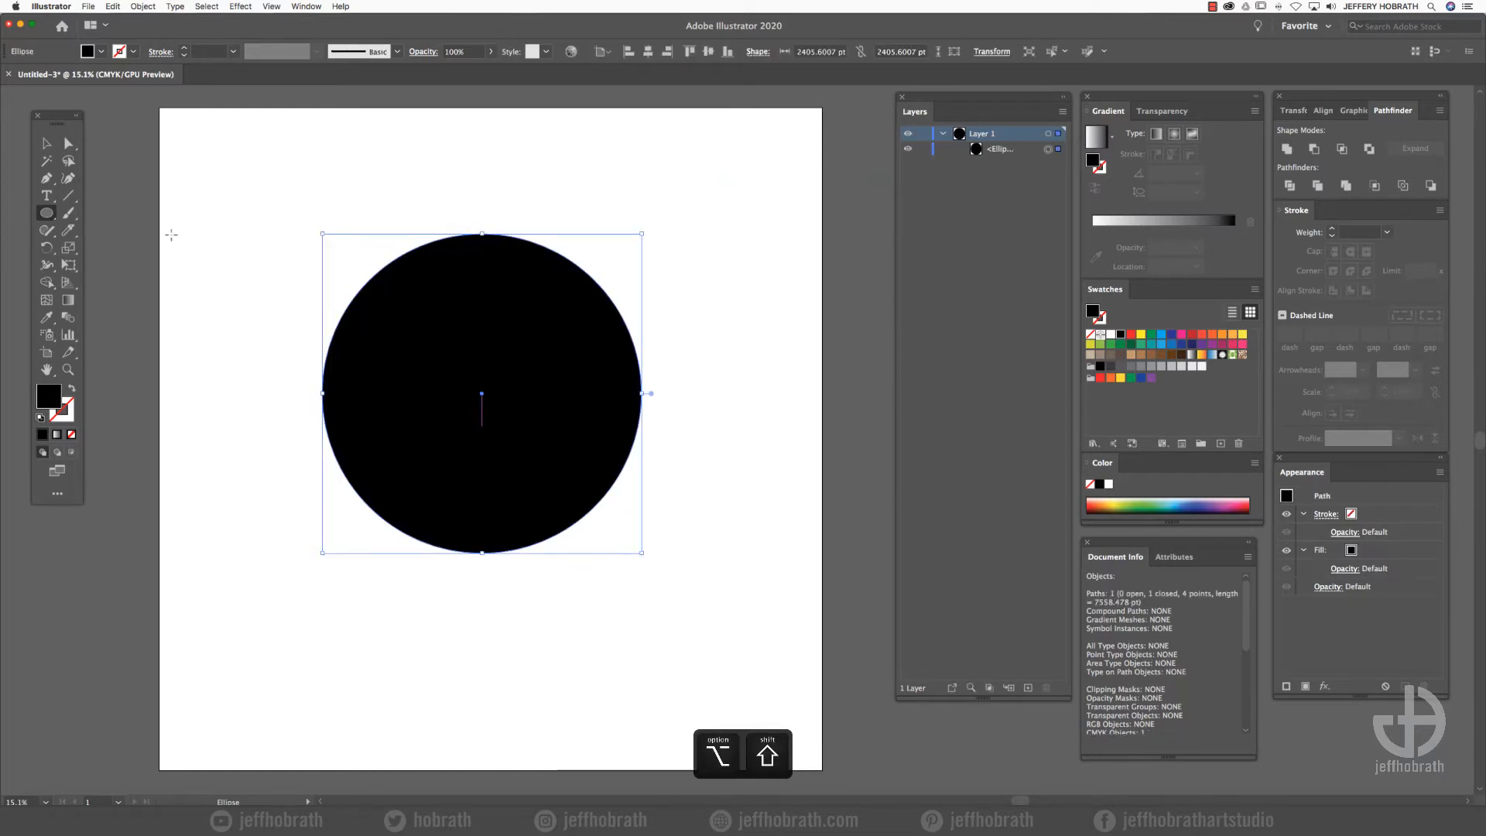
- Paste a copy of the circle in front and scale it proportionally from its centre to about 1876 pt
{"action": "left_click", "coordinate": [44, 145]}
{"action": "left_click", "coordinate": [113, 6]}
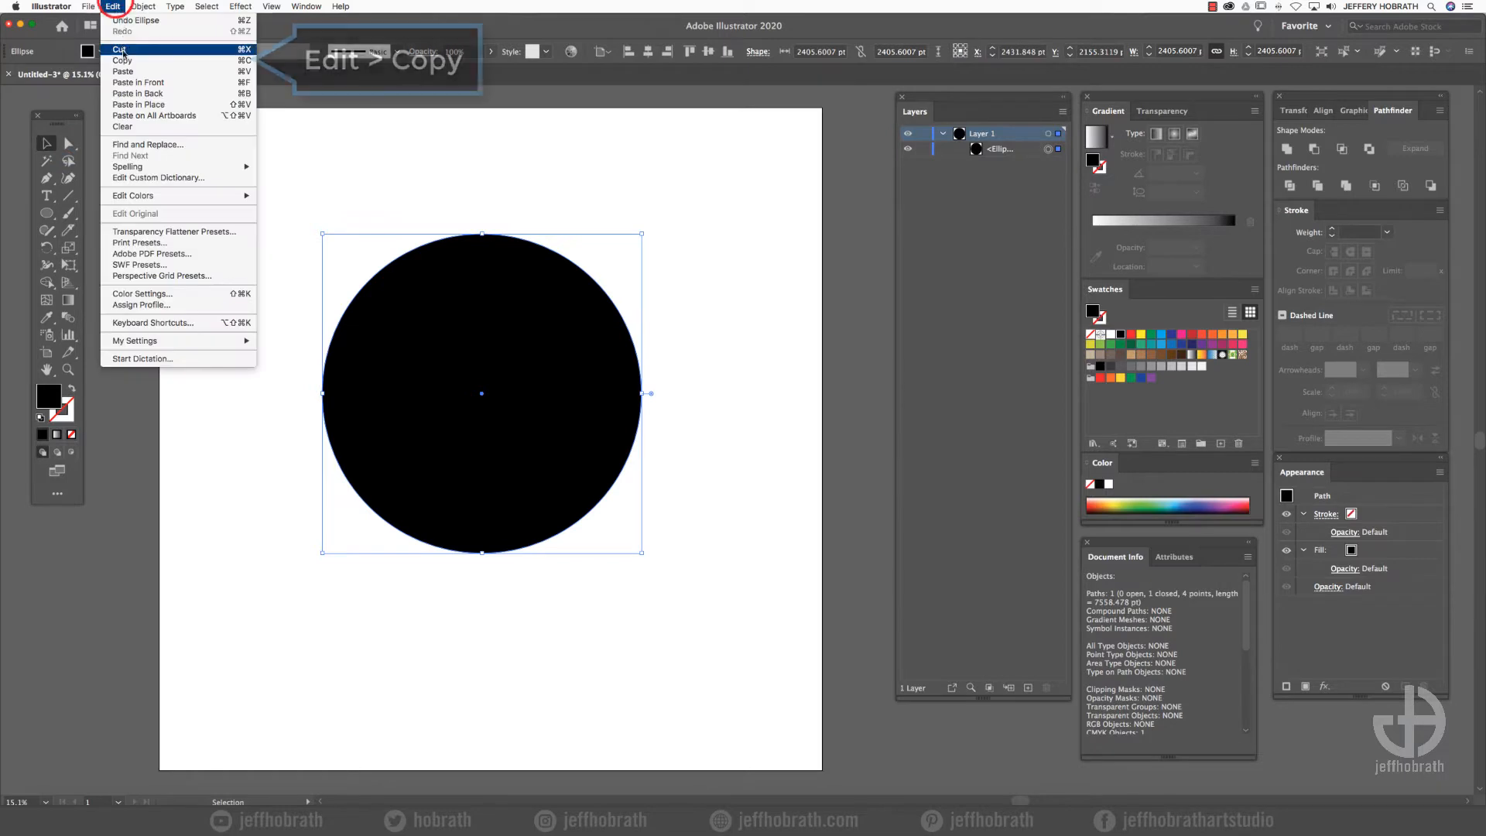
{"action": "left_click", "coordinate": [121, 59]}
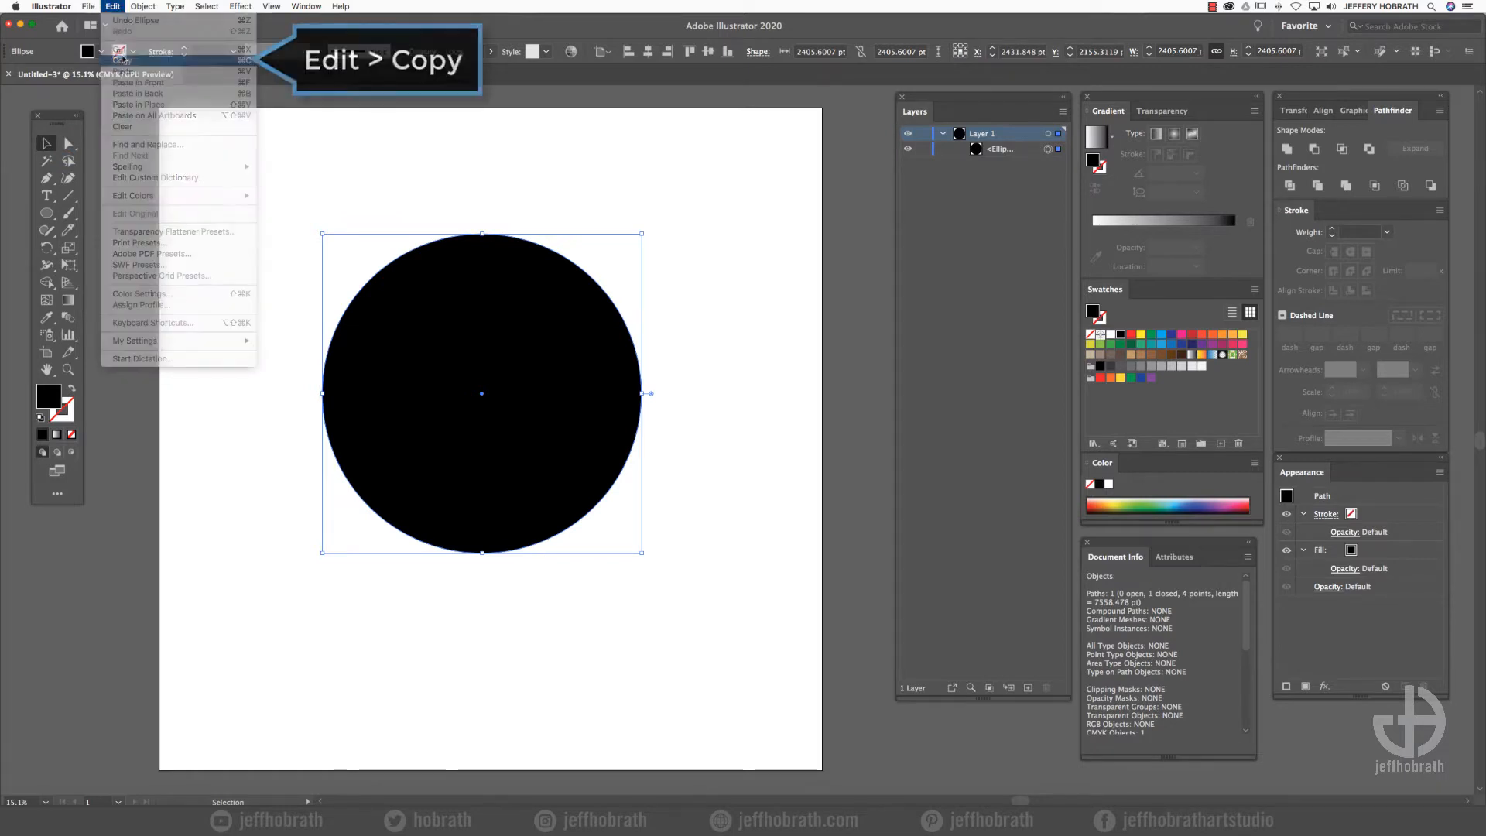
{"action": "left_click", "coordinate": [113, 6]}
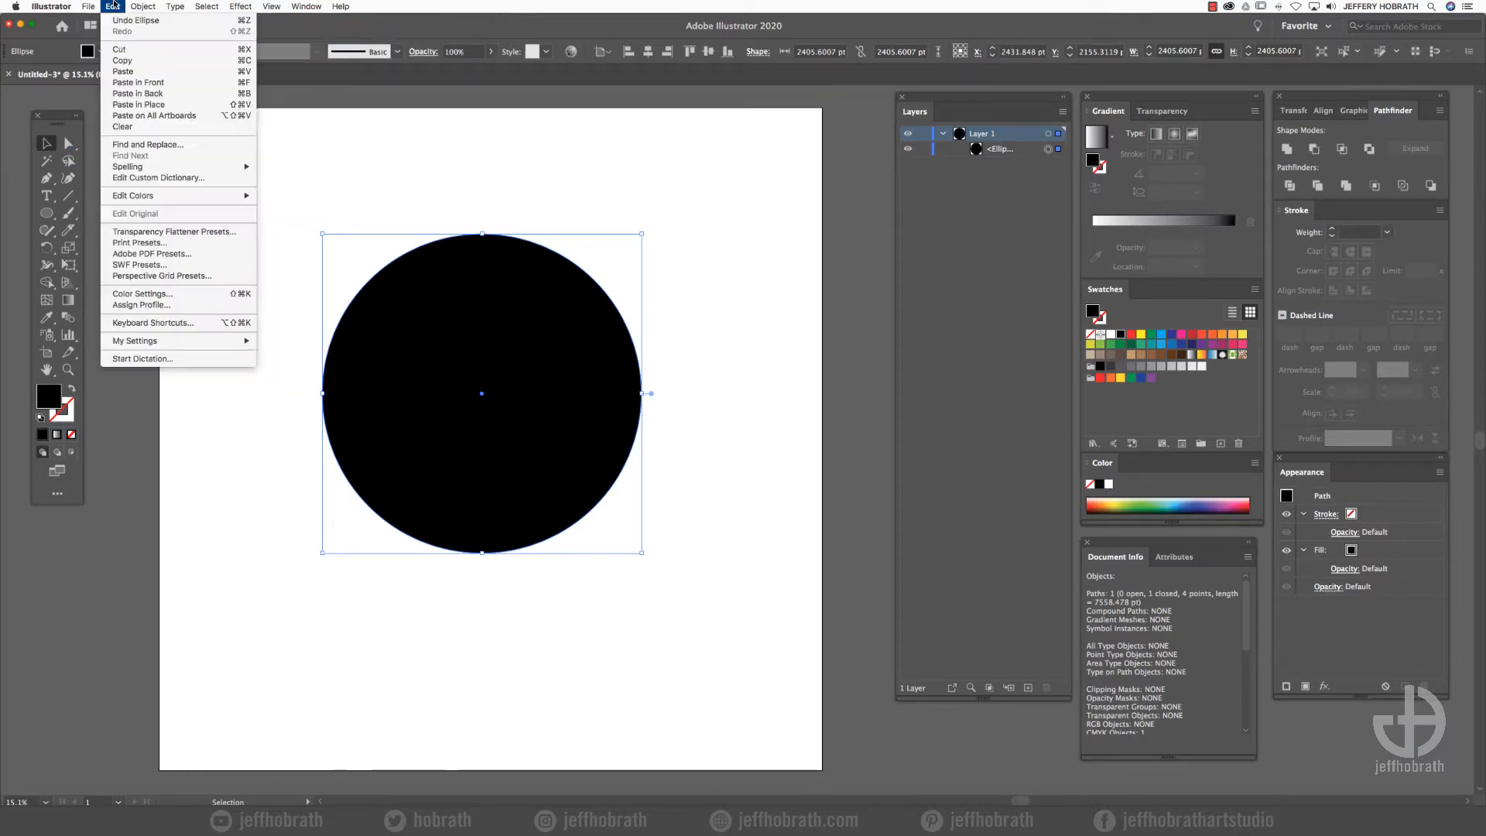
{"action": "left_click", "coordinate": [136, 82]}
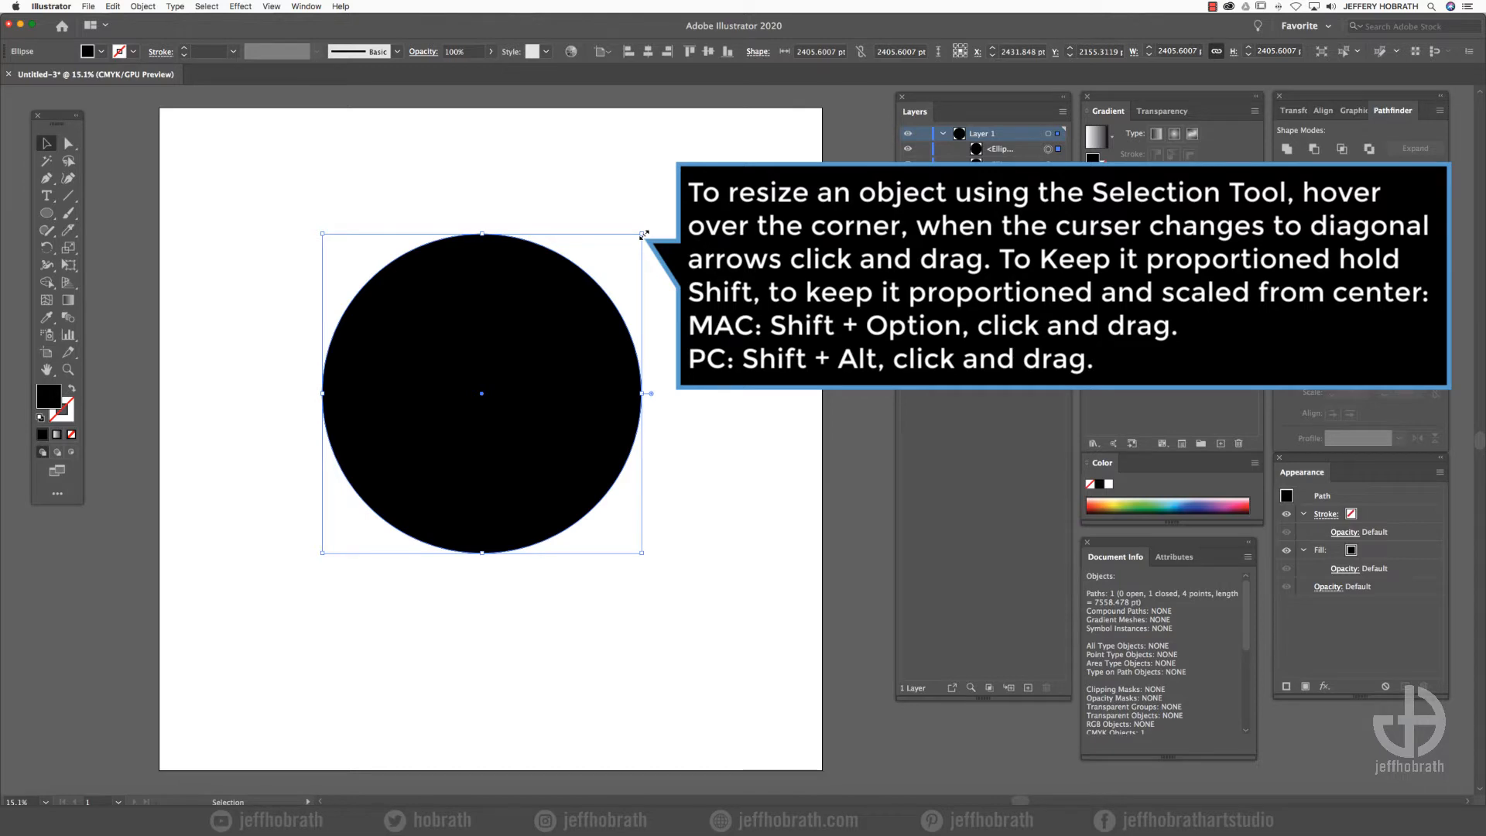
{"action": "left_click_drag", "start_coordinate": [643, 234], "coordinate": [607, 269]}
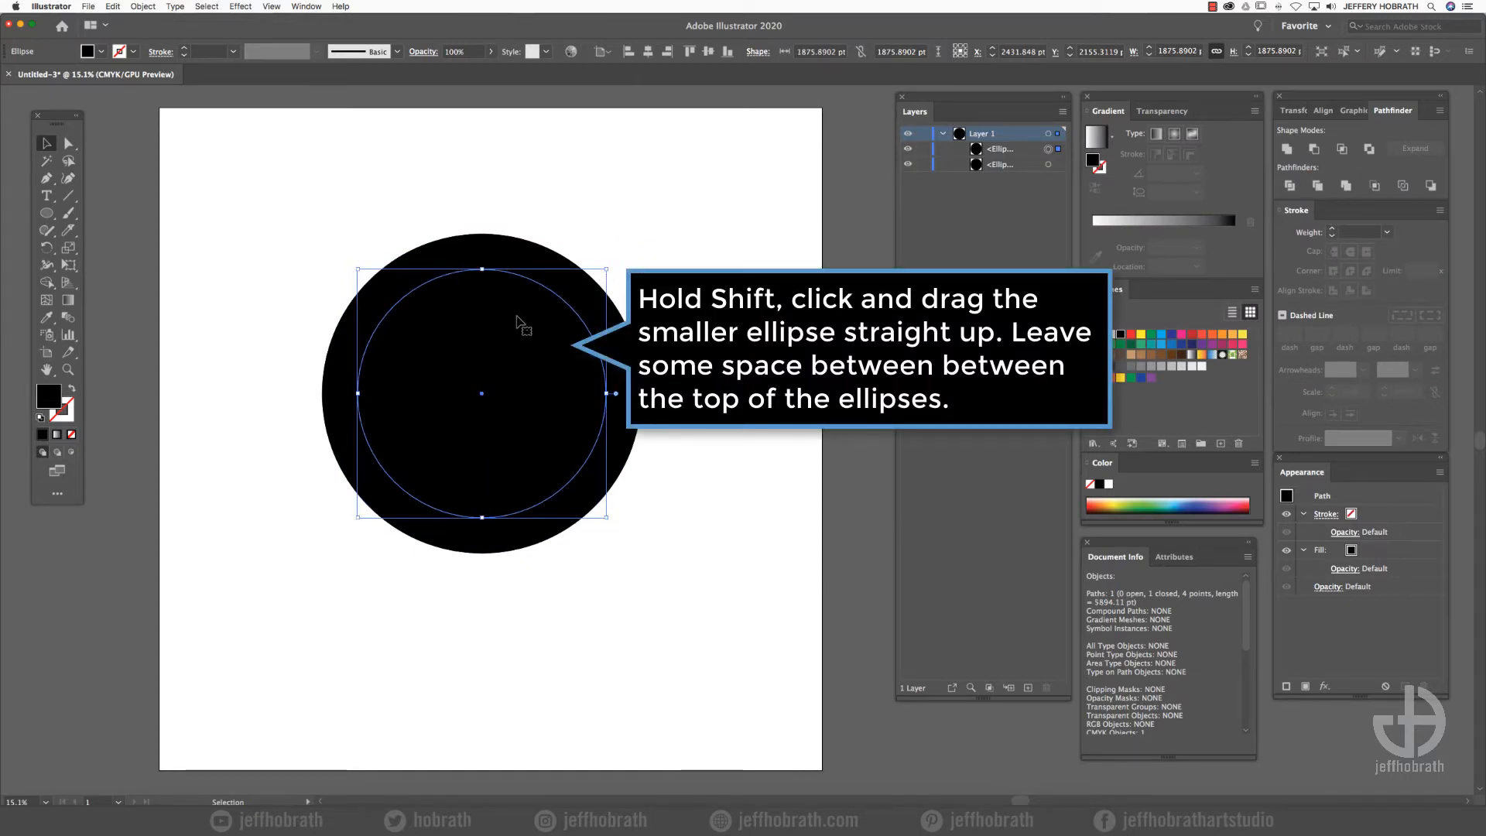
- Move the smaller circle straight up by about 179 pt, leaving a thin rim, and subtract it from the larger circle with Minus Front
{"action": "left_click_drag", "start_coordinate": [517, 324], "coordinate": [518, 298]}
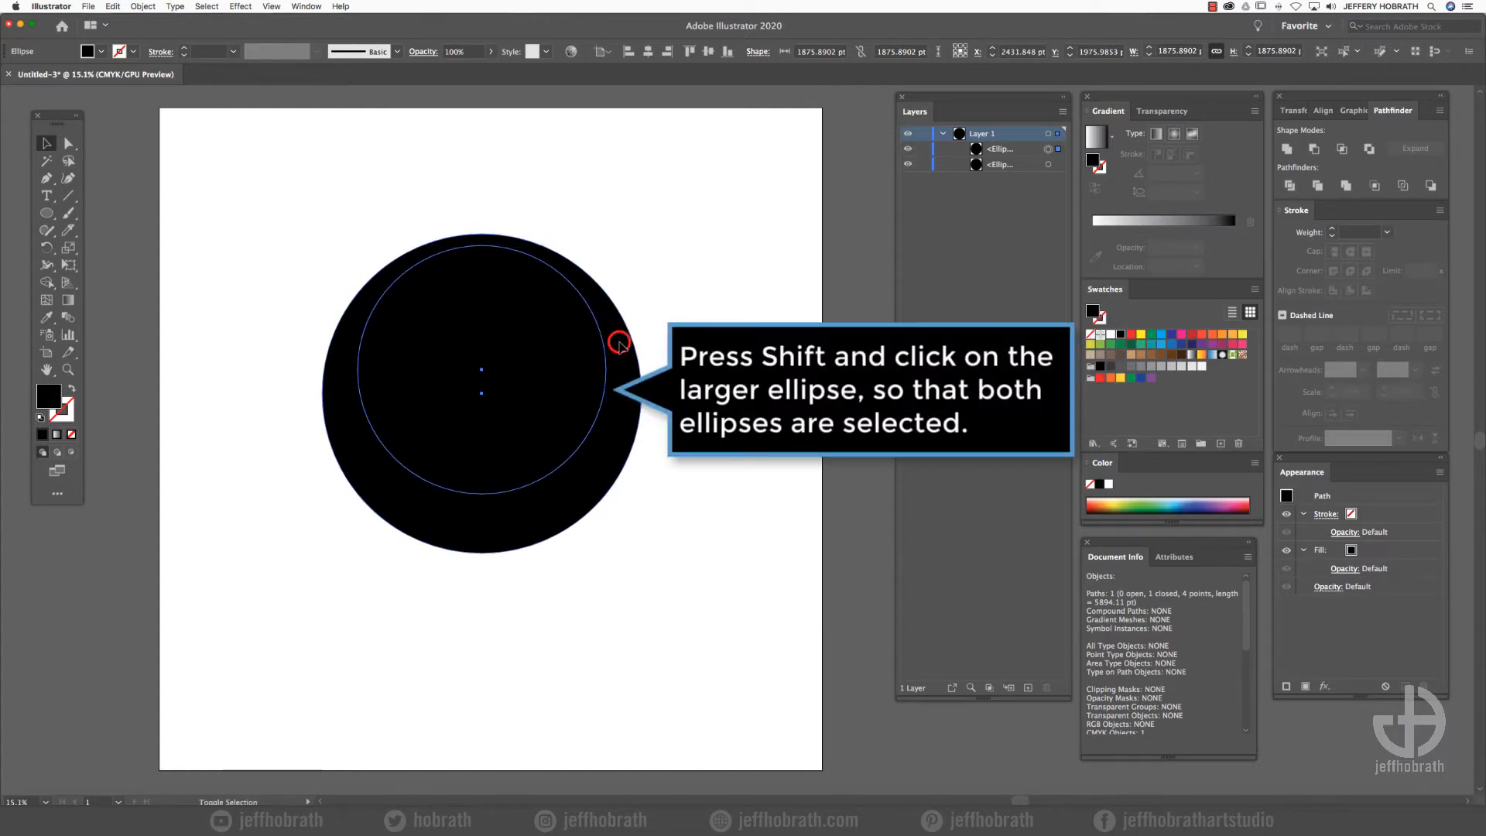
{"action": "left_click", "coordinate": [619, 343], "text": "shift"}
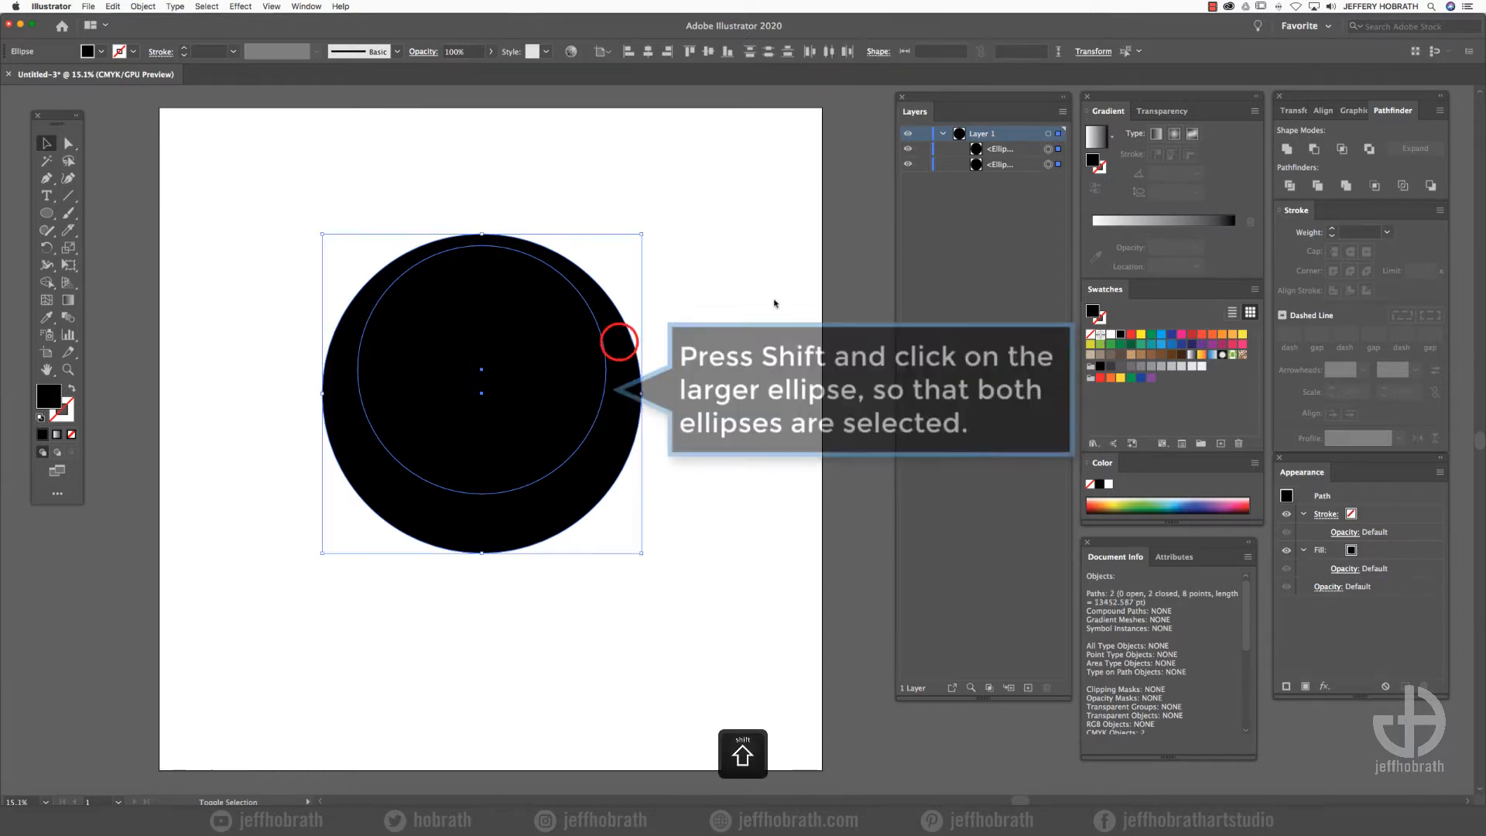
{"action": "left_click", "coordinate": [1314, 149]}
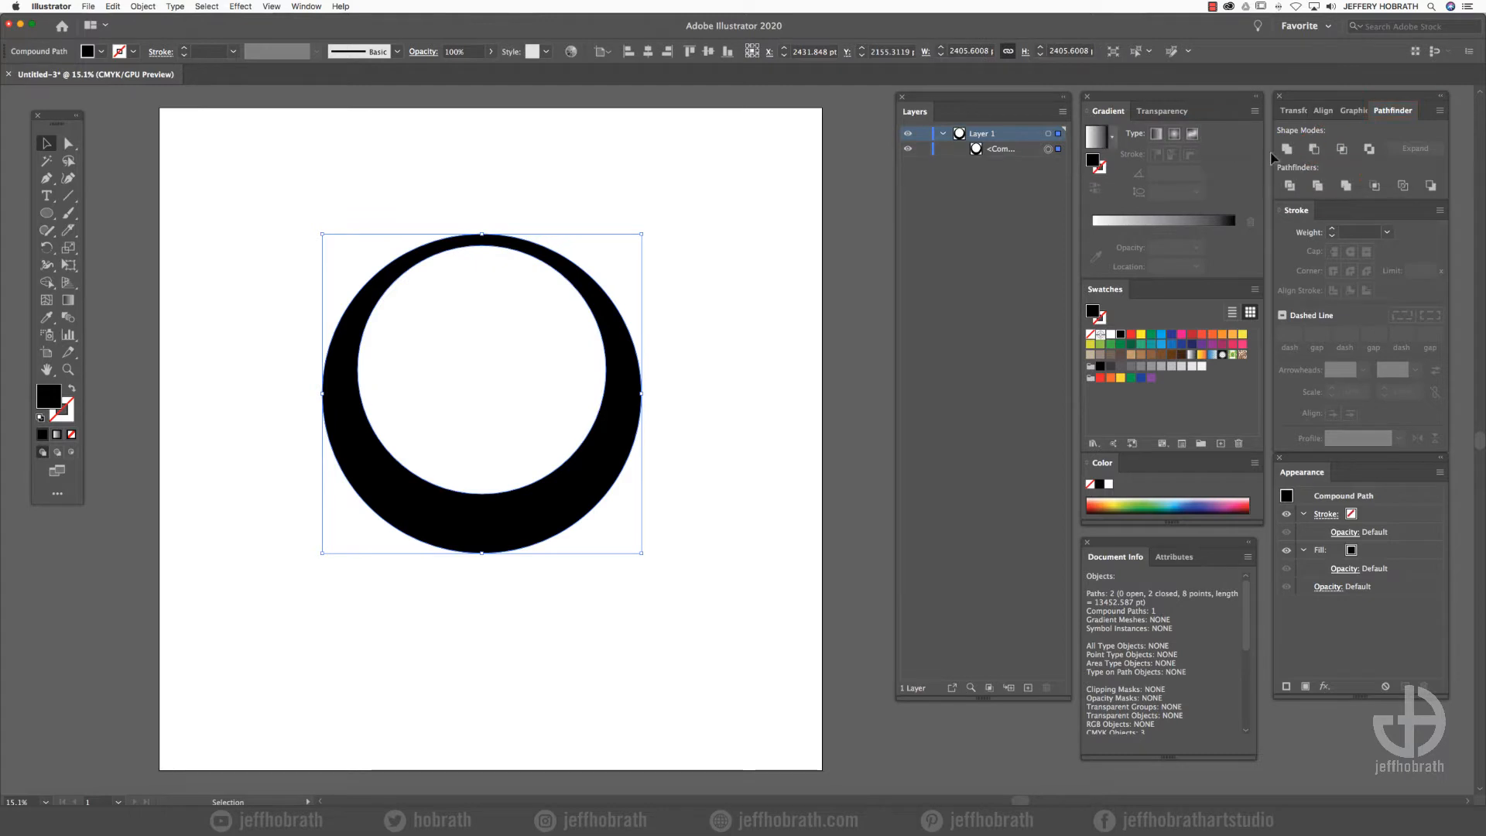
- Cut a gap in the ring's thin top with a horizontally centred rectangle about 761 by 324 pt, using Minus Front
{"action": "left_click_drag", "start_coordinate": [47, 213], "coordinate": [82, 214]}
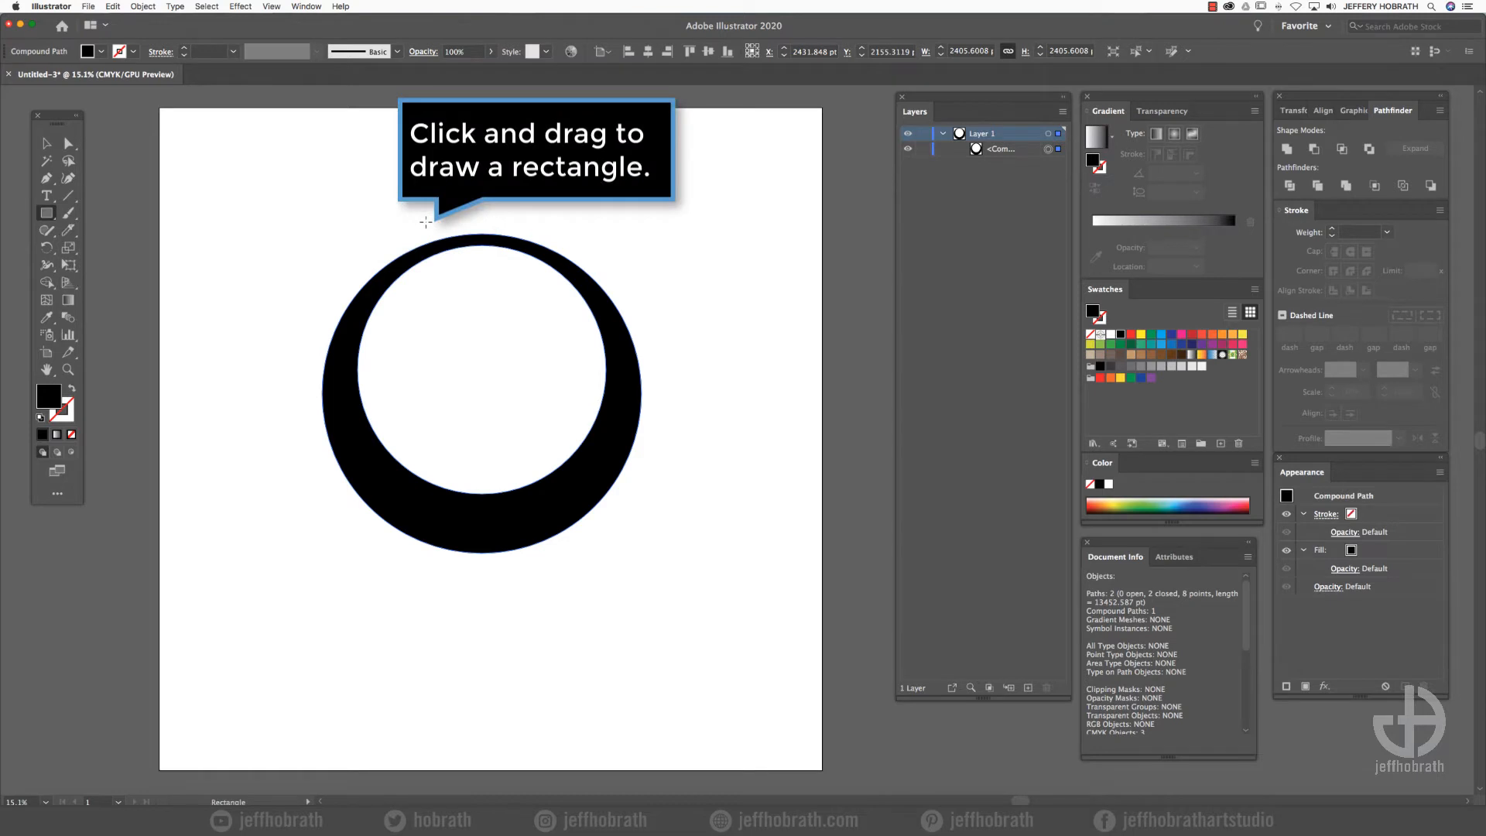
{"action": "left_click_drag", "start_coordinate": [428, 224], "coordinate": [530, 265]}
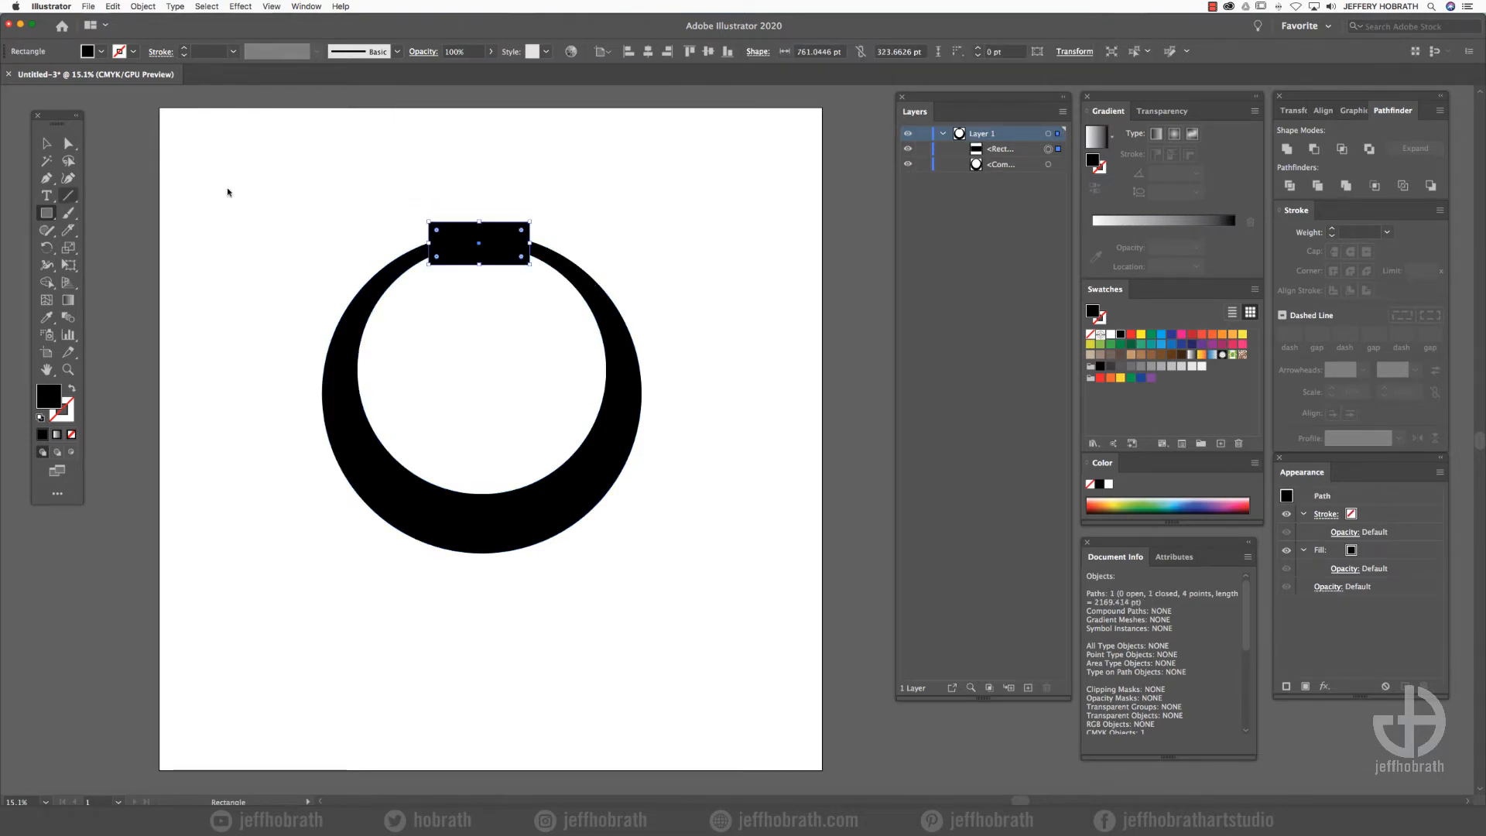
{"action": "left_click", "coordinate": [46, 144]}
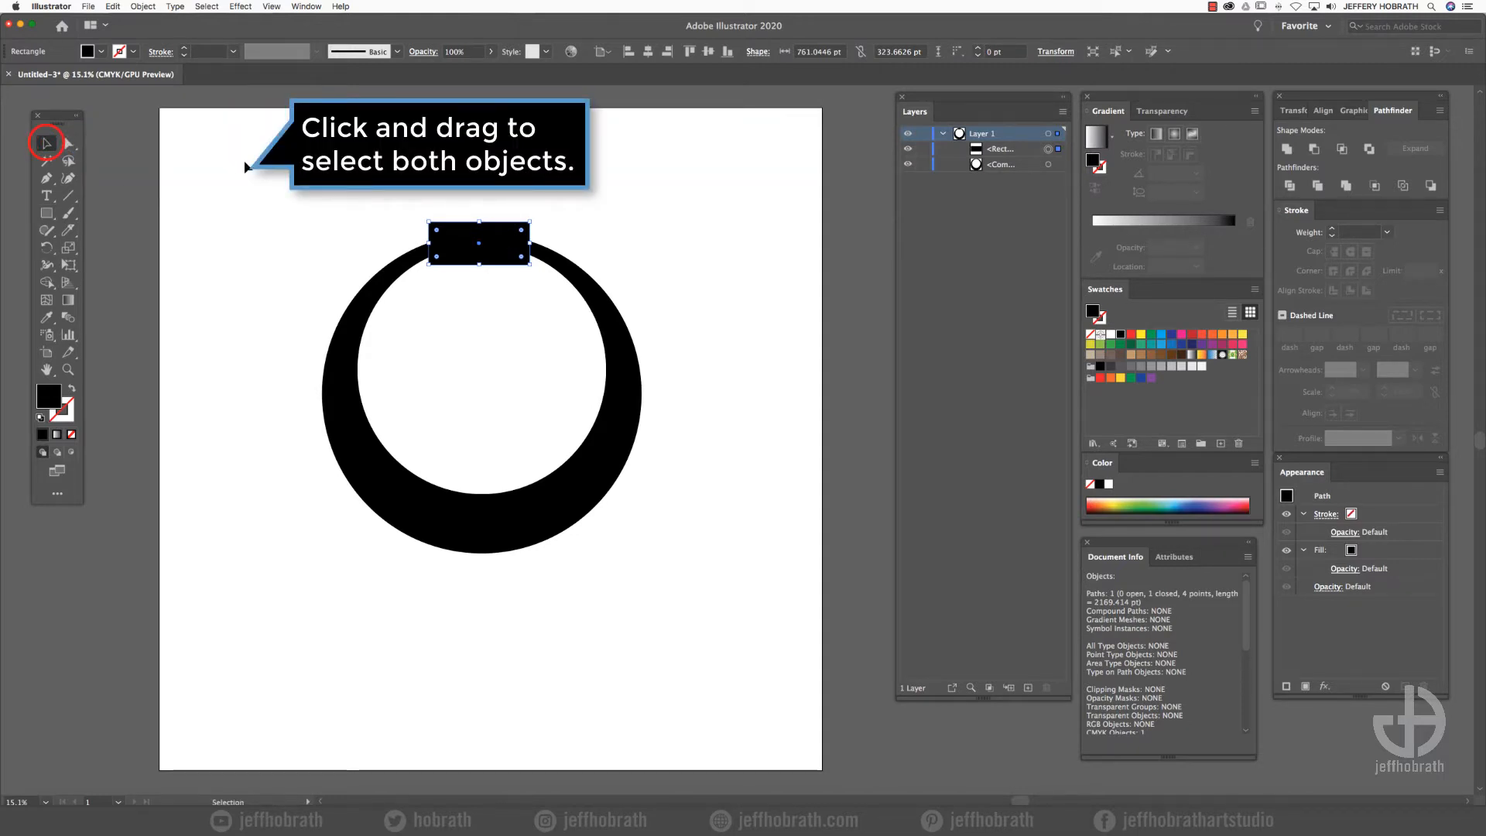
{"action": "left_click_drag", "start_coordinate": [244, 167], "coordinate": [739, 591]}
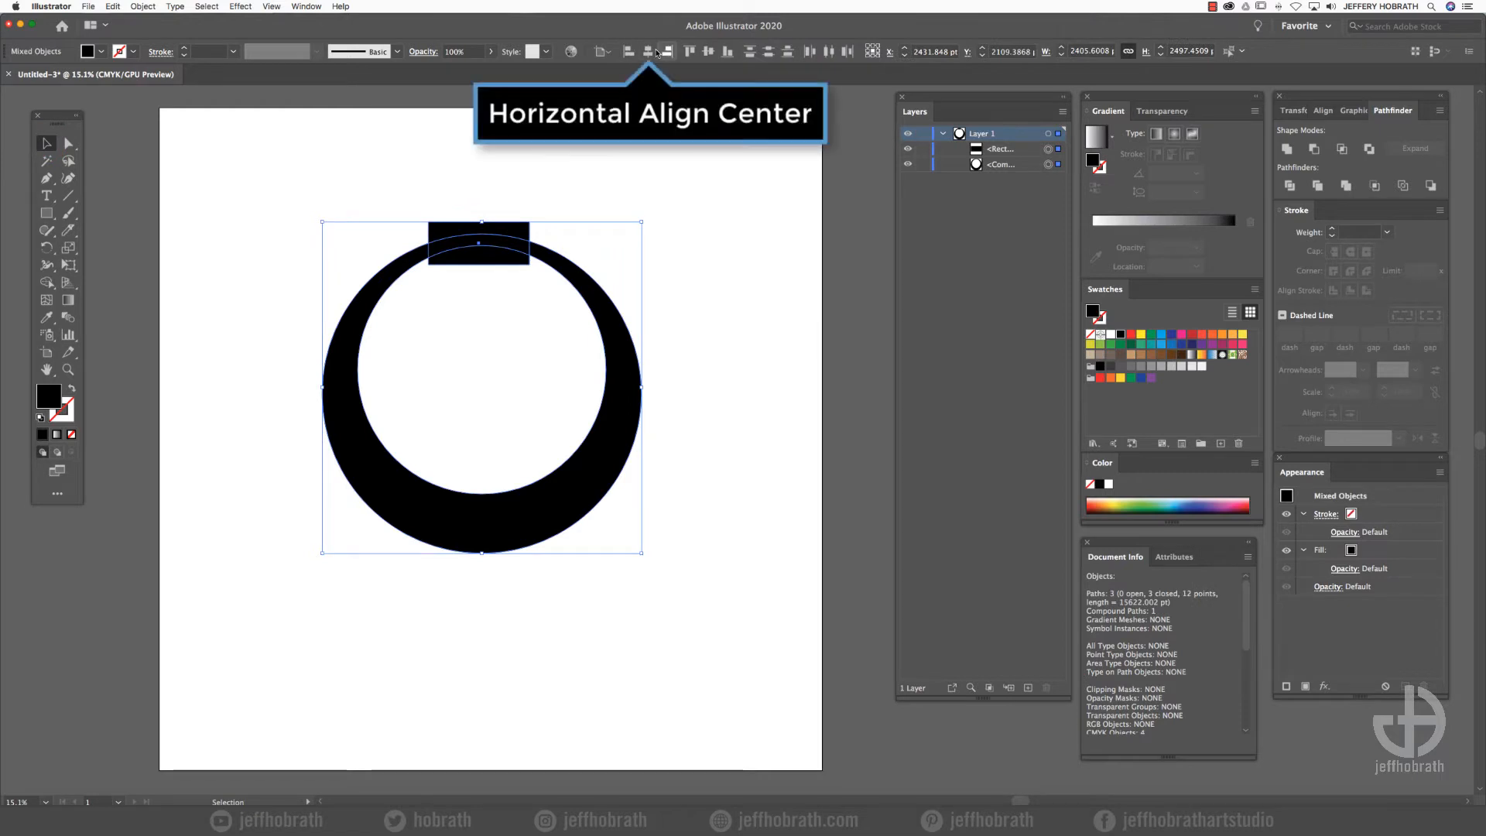
{"action": "left_click", "coordinate": [655, 53]}
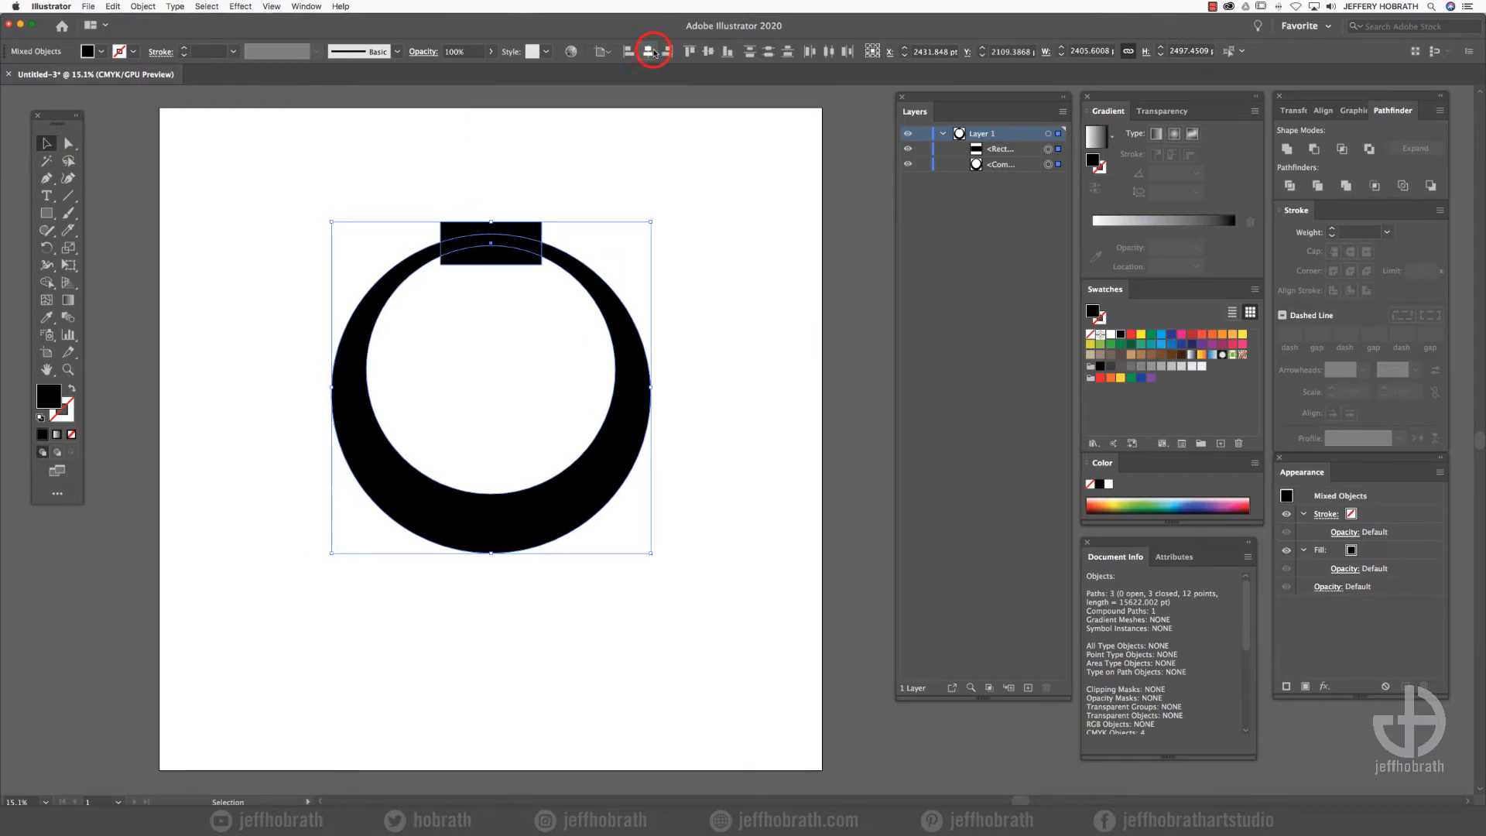
{"action": "left_click", "coordinate": [1318, 153]}
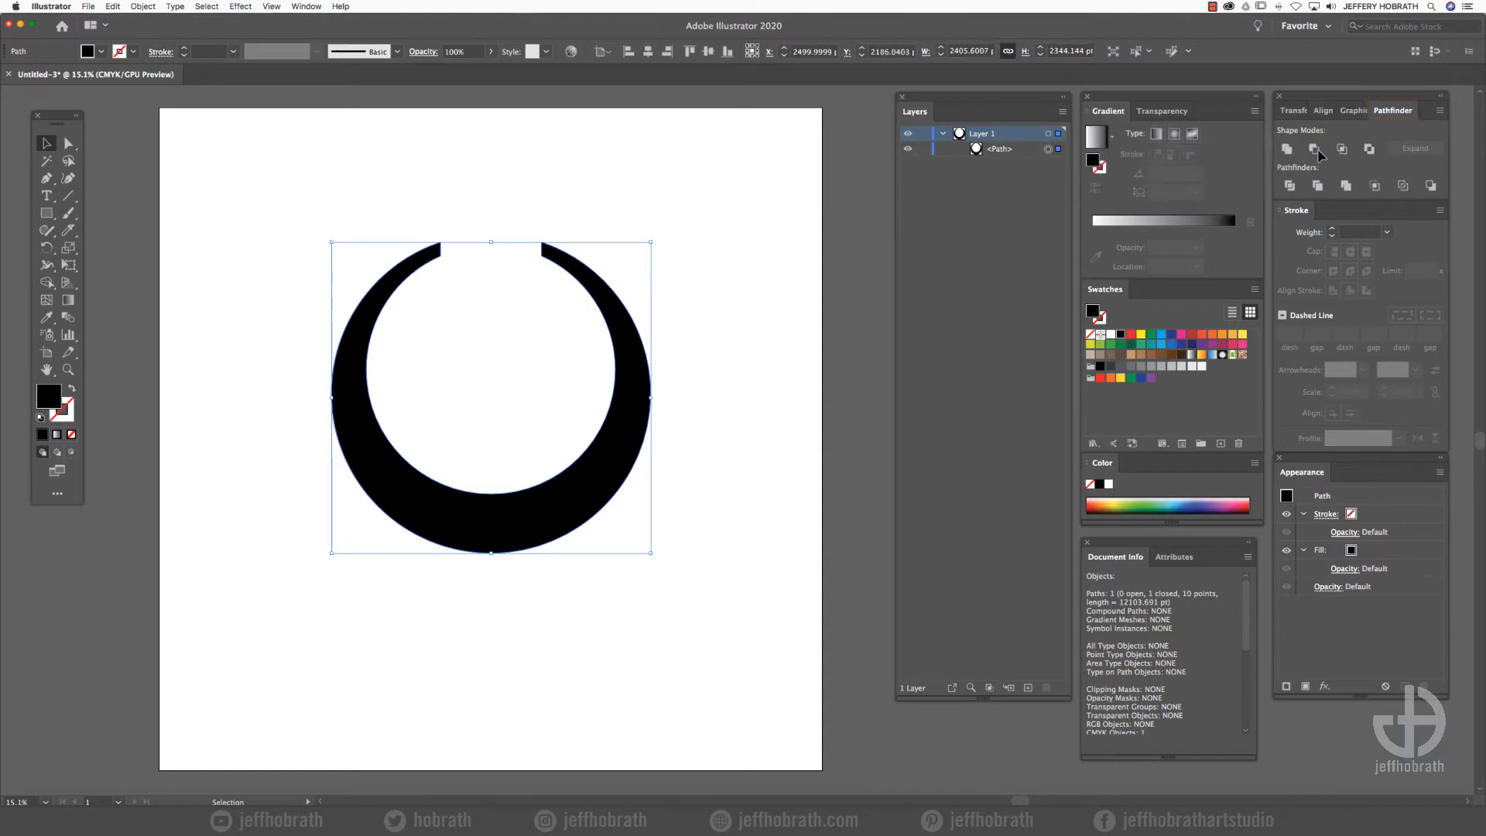
- Make two copies of the open ring, each rotated a further 120° around the original's bottom anchor point
{"action": "left_click", "coordinate": [49, 248]}
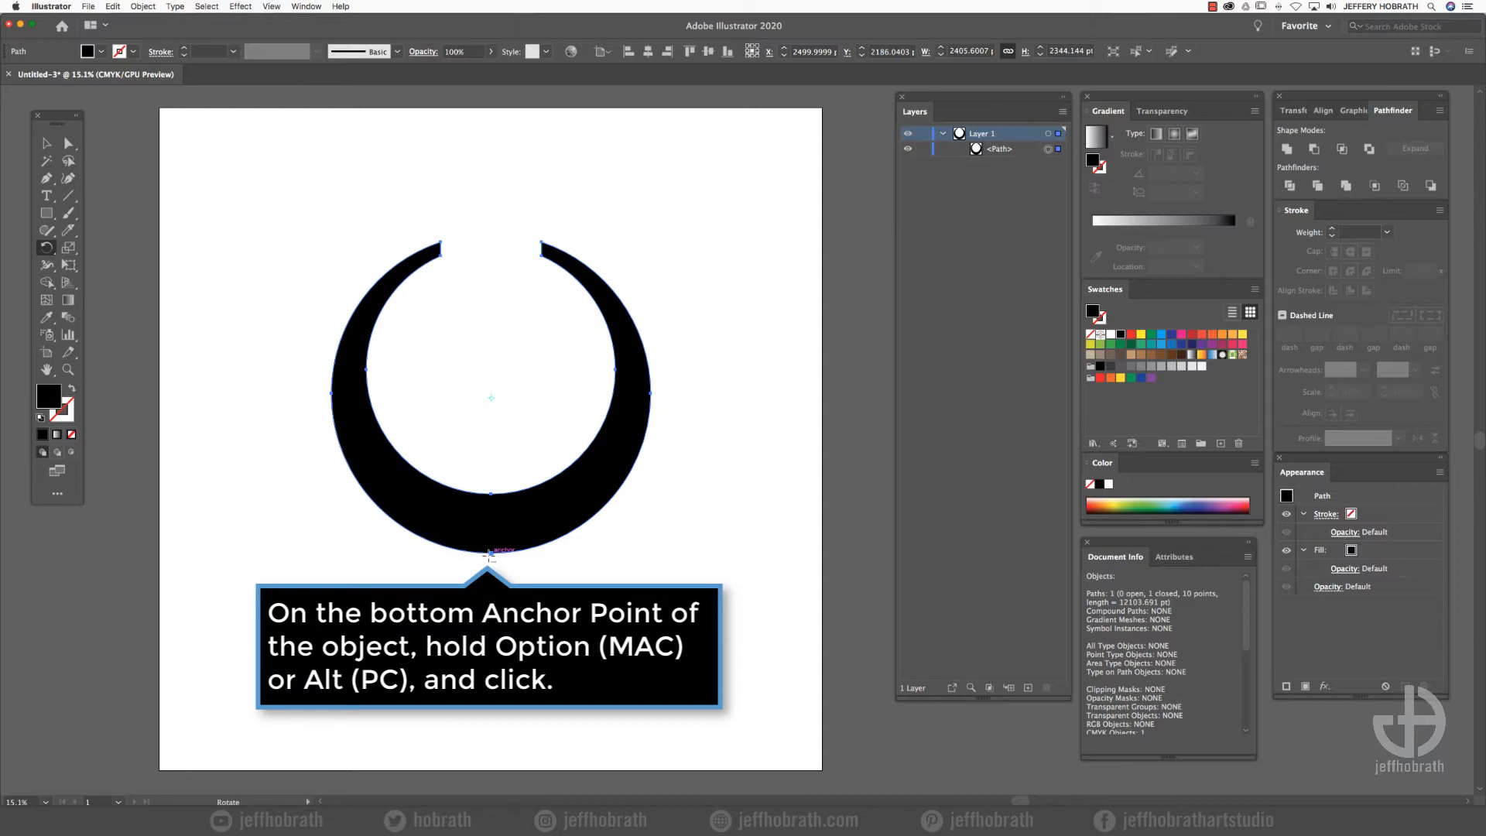
{"action": "left_click", "coordinate": [491, 551], "text": "alt"}
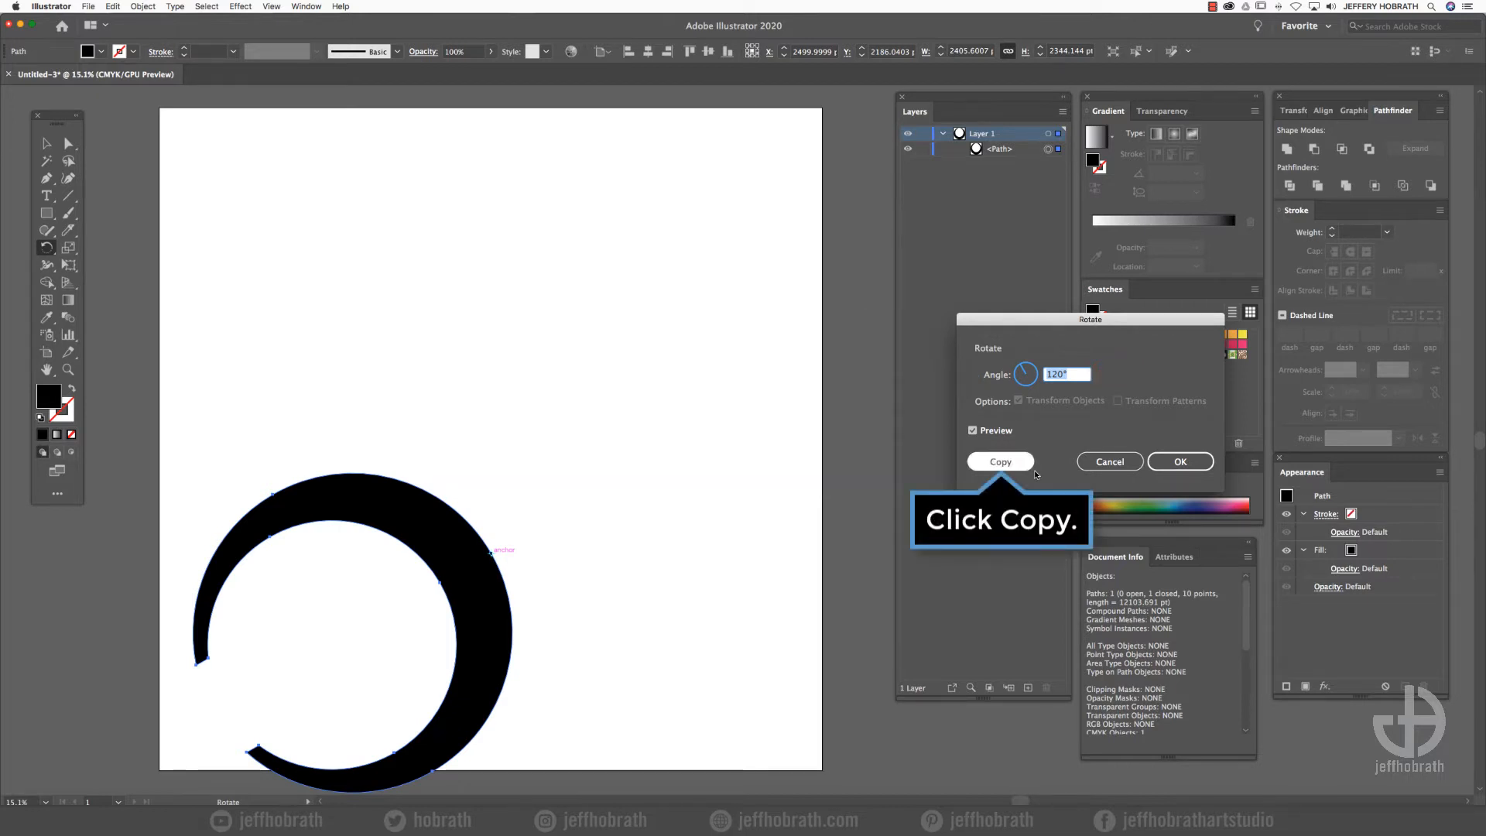
{"action": "left_click", "coordinate": [1022, 463]}
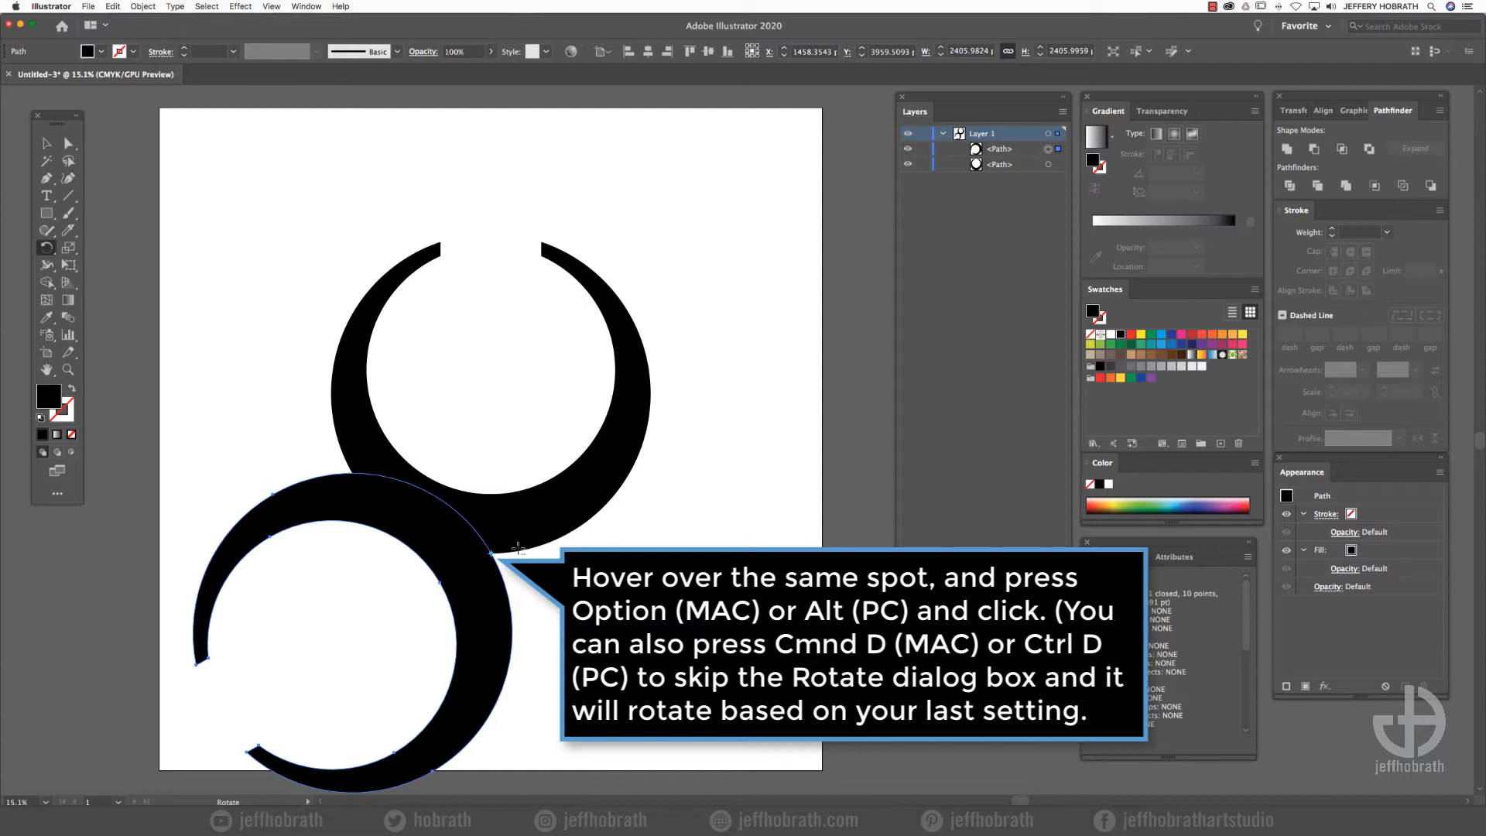
{"action": "left_click", "coordinate": [491, 552], "text": "alt"}
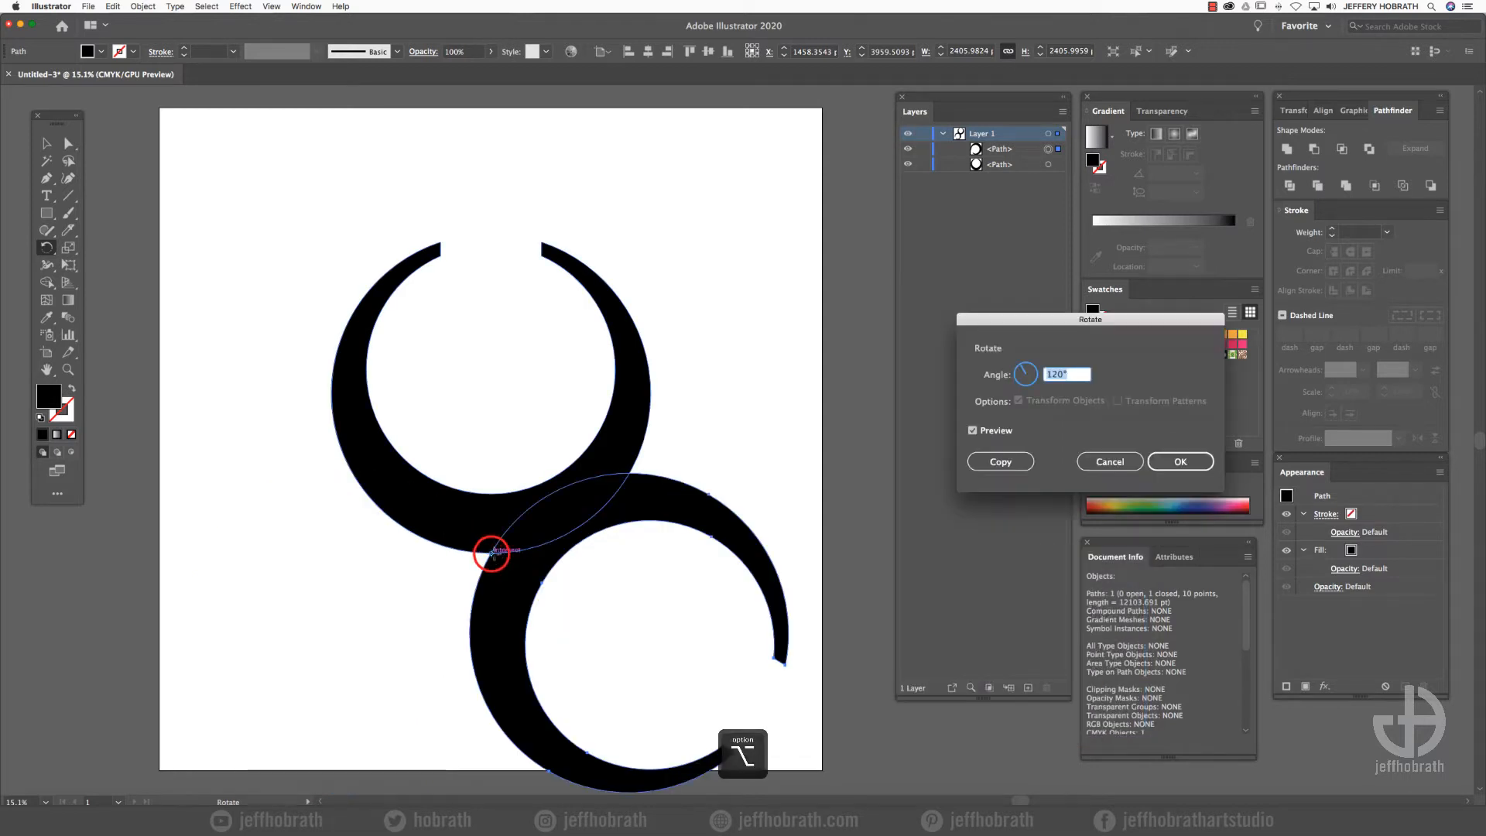
{"action": "left_click", "coordinate": [1002, 463]}
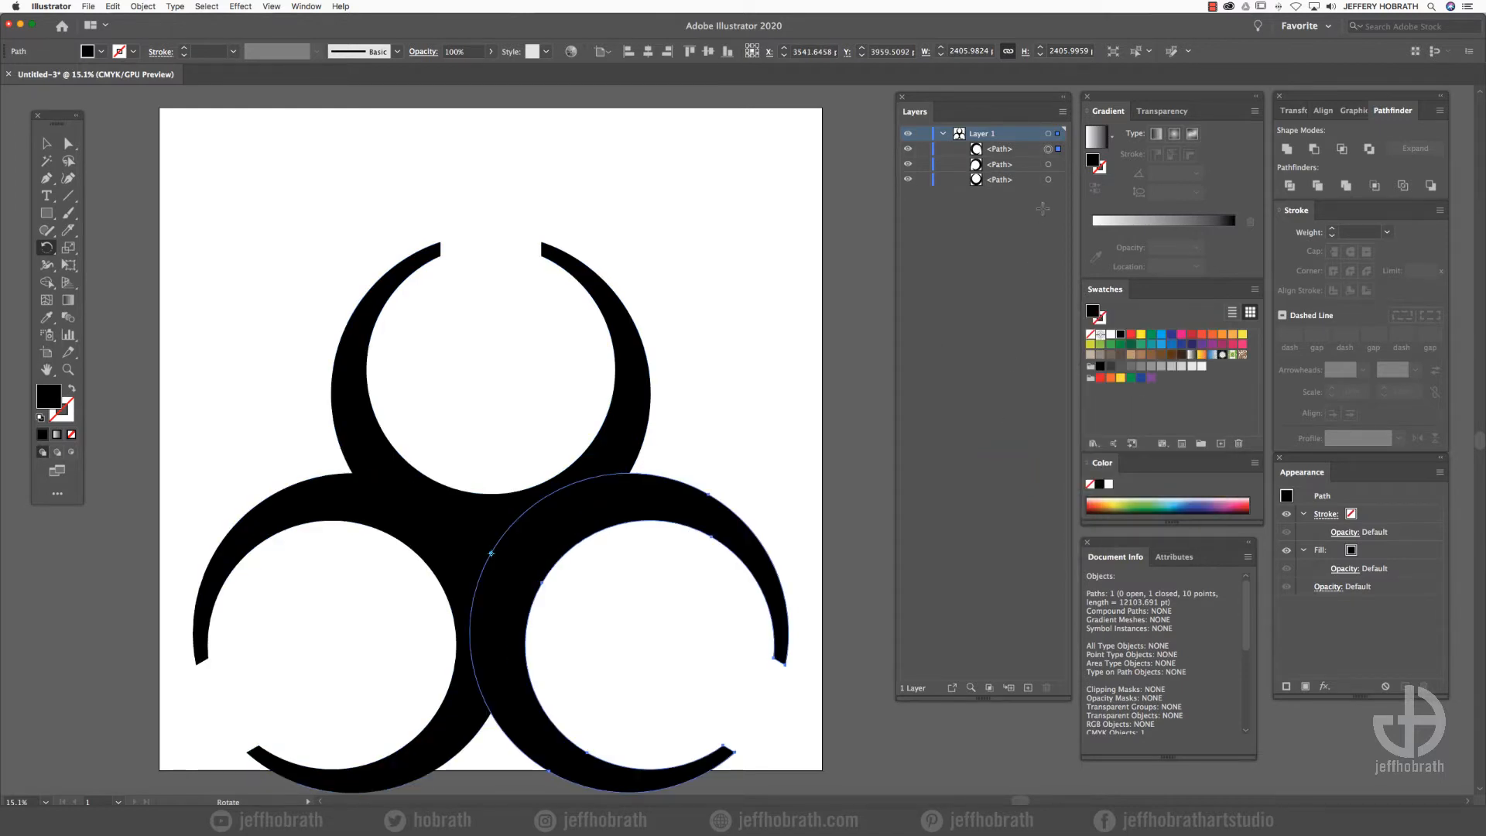
- Unite the three open rings into one shape and centre it horizontally and vertically on the artboard
{"action": "left_click", "coordinate": [1048, 164], "text": "shift"}
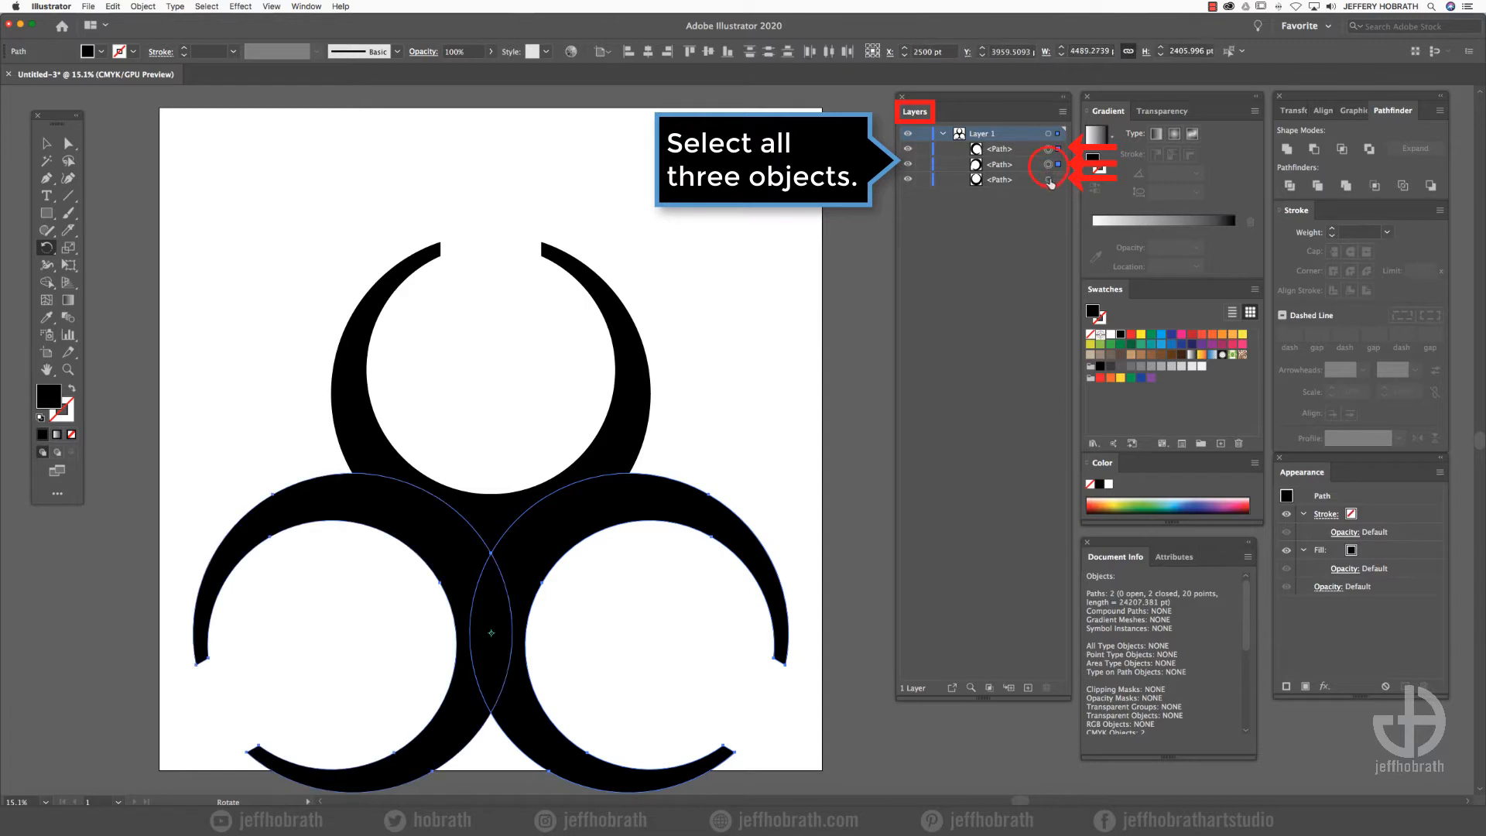
{"action": "left_click", "coordinate": [1048, 179], "text": "shift"}
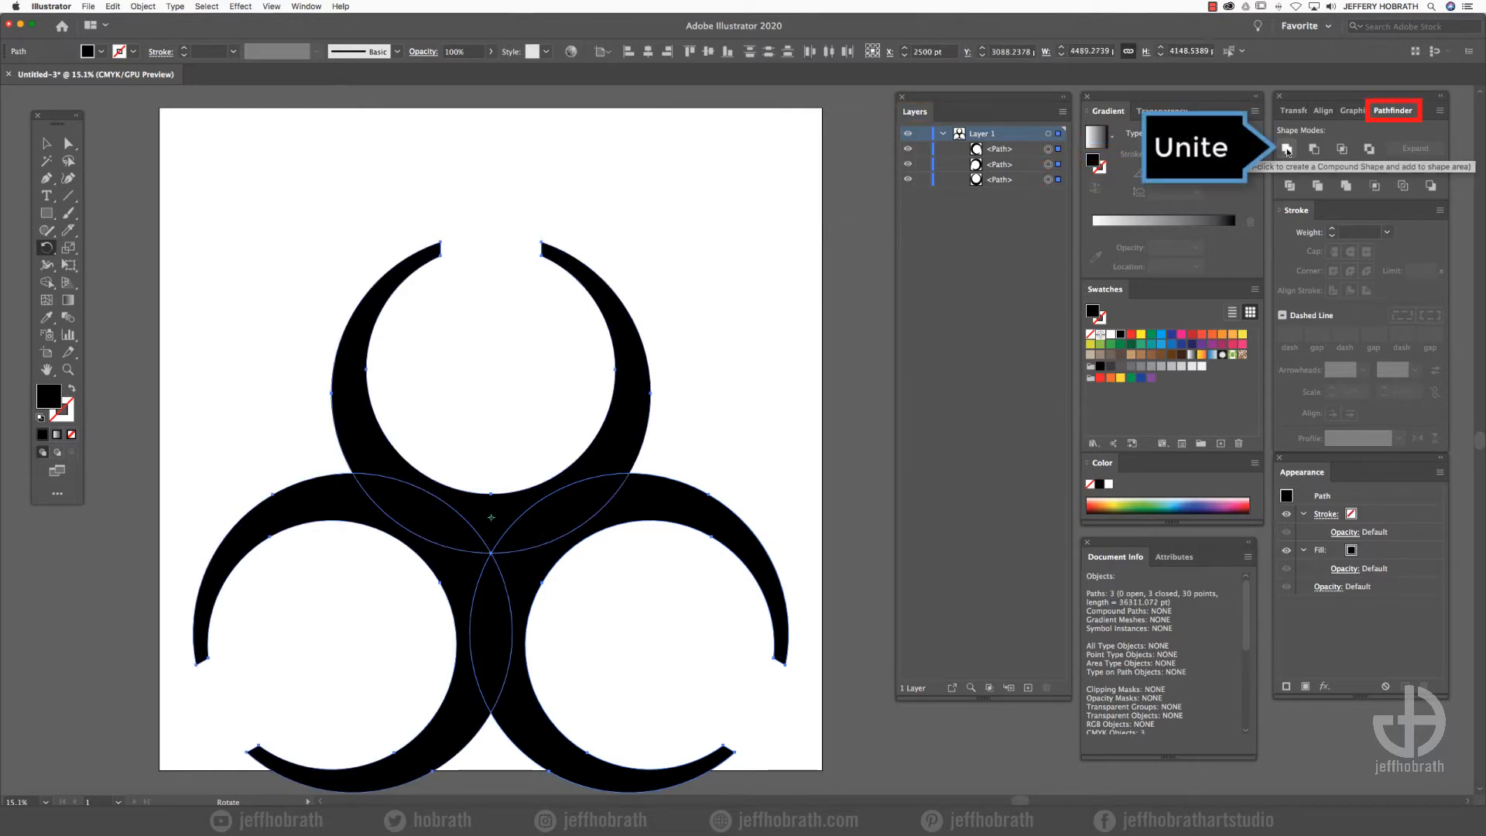
{"action": "left_click", "coordinate": [1286, 149]}
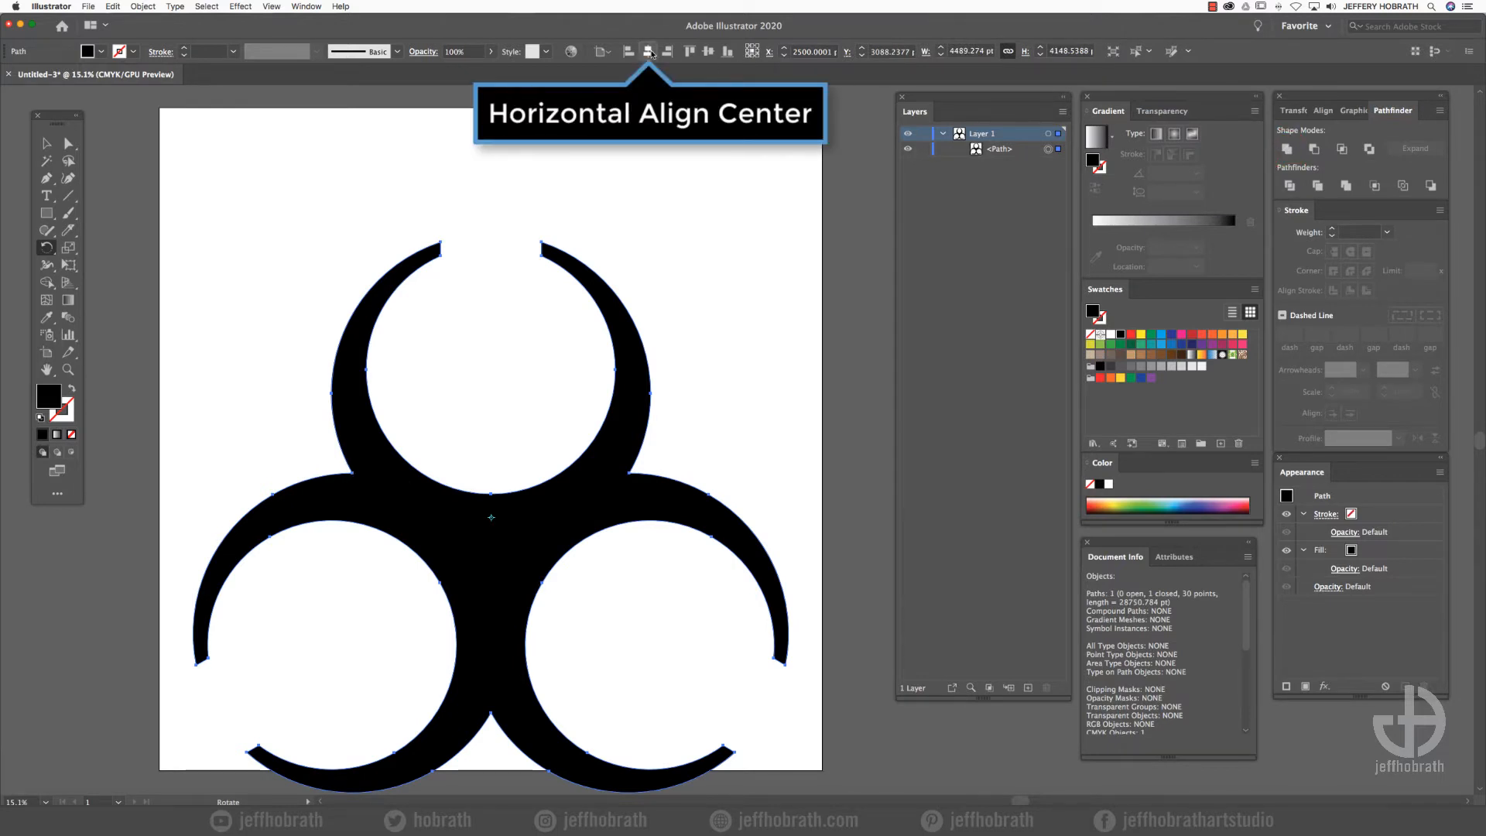
{"action": "left_click", "coordinate": [648, 52]}
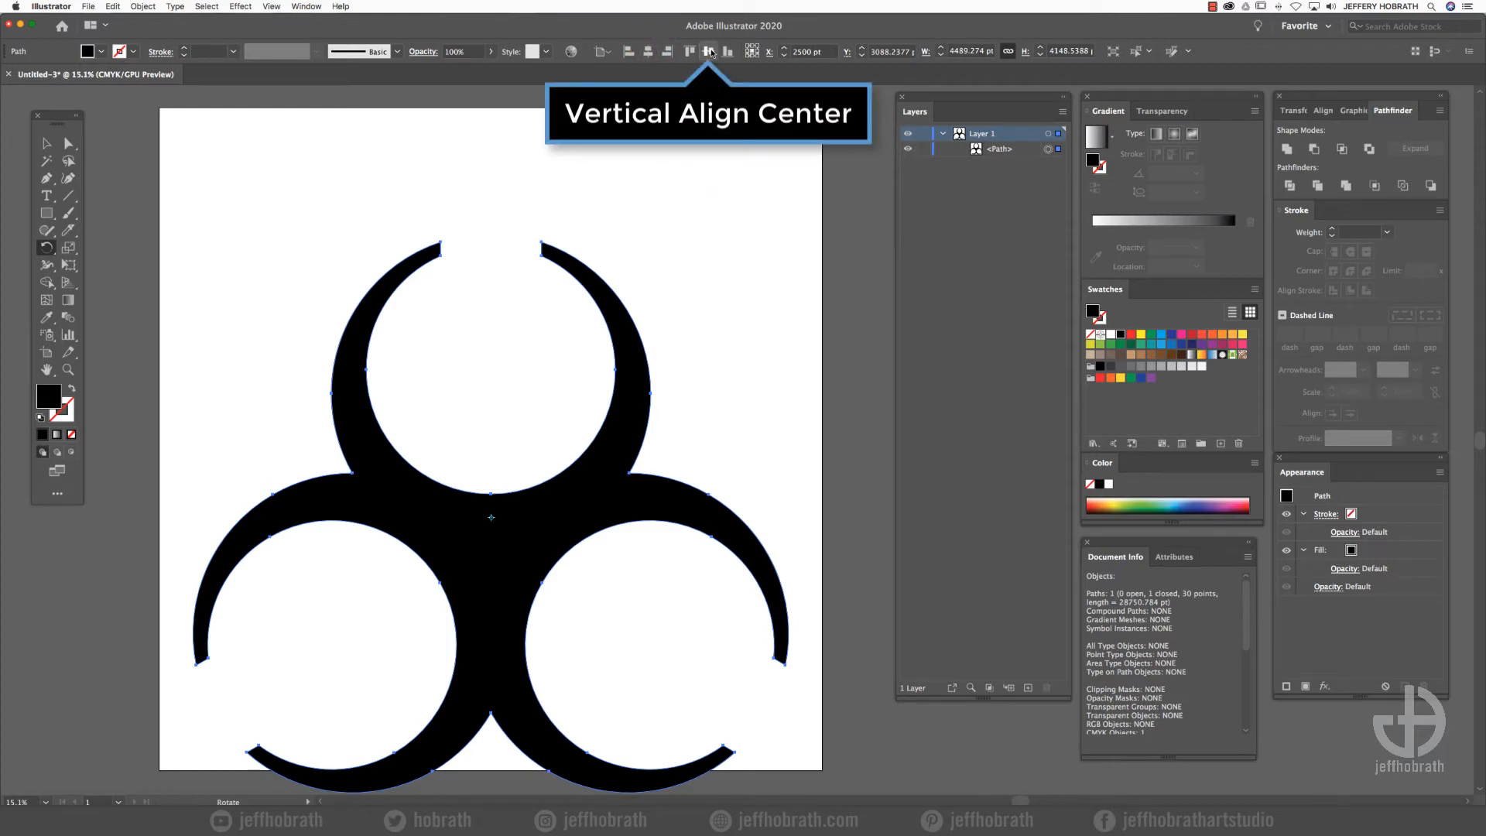
{"action": "left_click", "coordinate": [711, 53]}
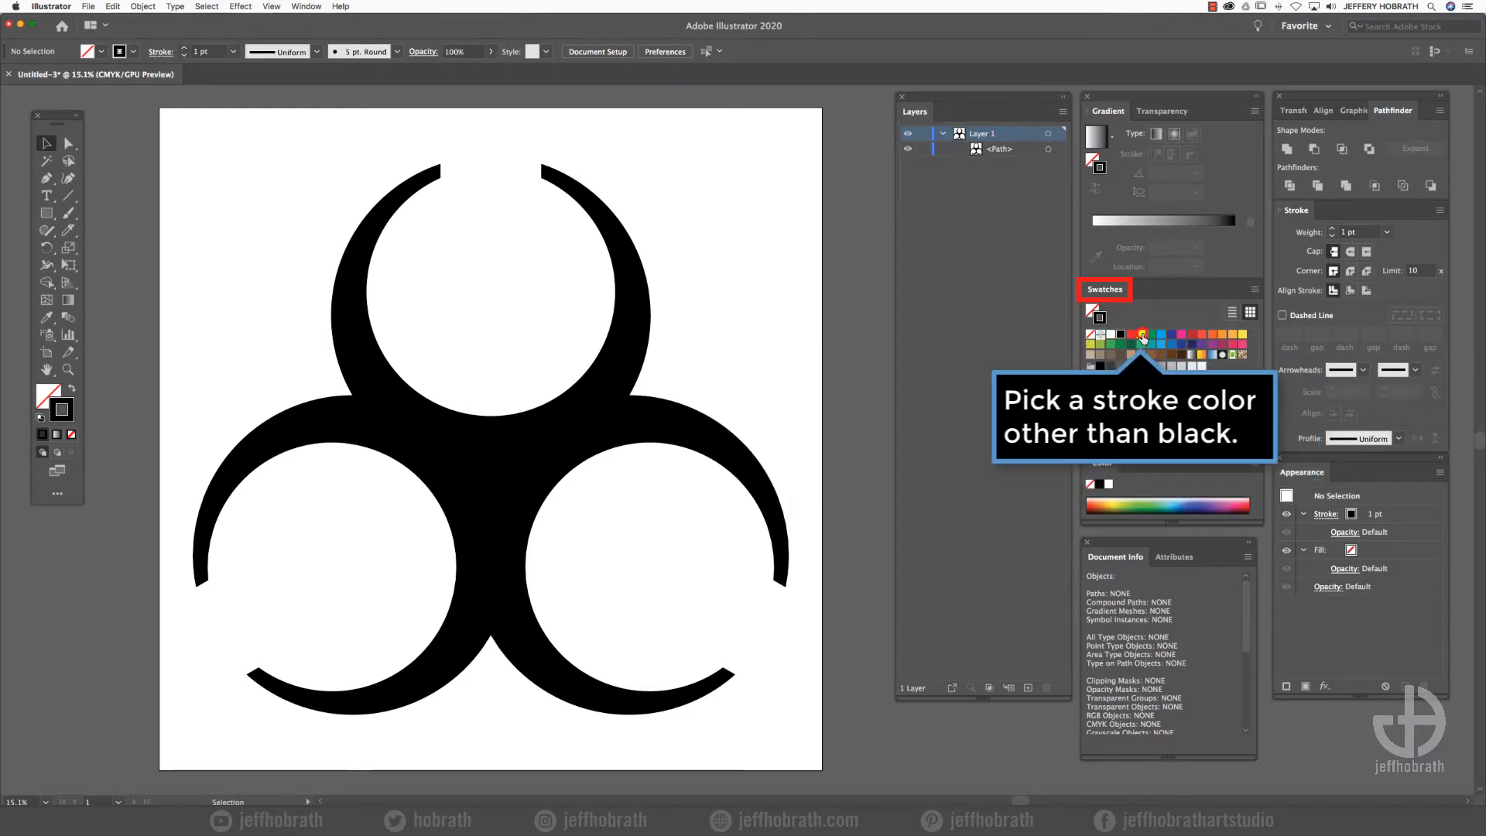
- Set the stroke colour to yellow and the stroke weight to 3 pt
{"action": "left_click", "coordinate": [1141, 335]}
{"action": "left_click", "coordinate": [1385, 232]}
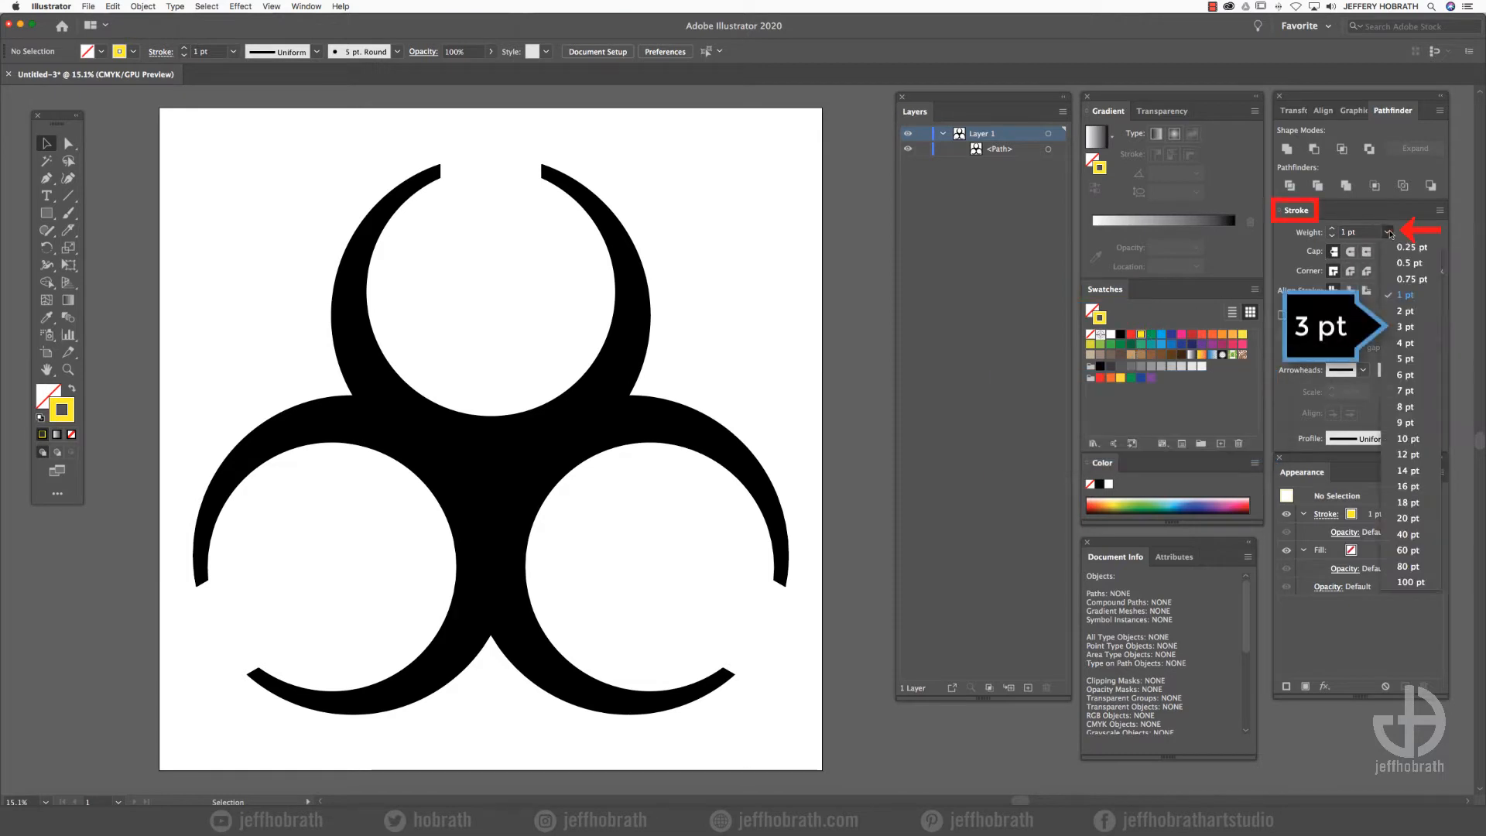
{"action": "left_click", "coordinate": [1403, 328]}
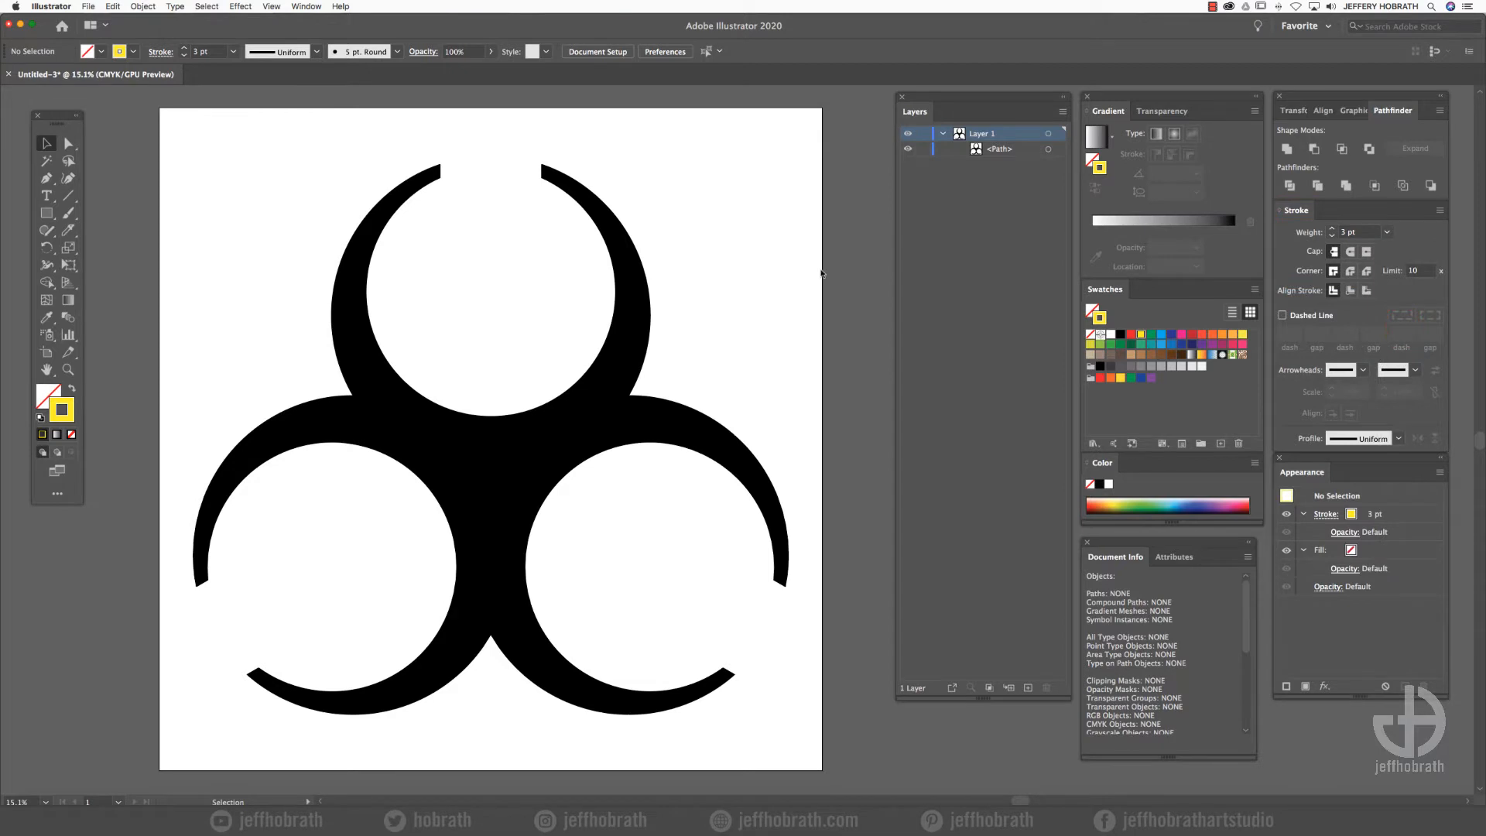
- Draw three crossing guide lines, each about 1647 pt long, from the symbol's three outer notches through its centre to the opposite circle edges
{"action": "left_click", "coordinate": [67, 198]}
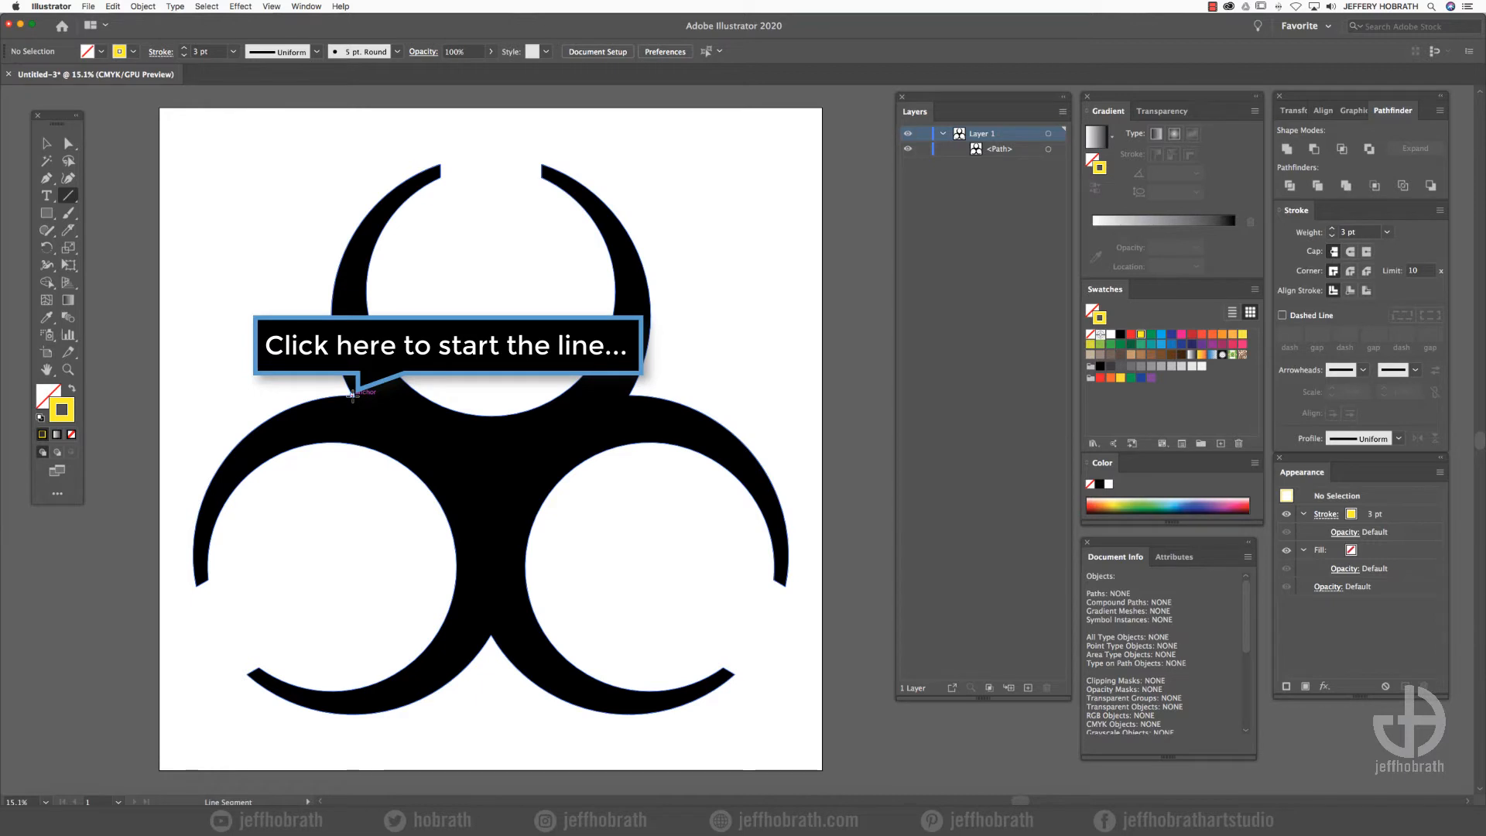
{"action": "left_click_drag", "start_coordinate": [352, 395], "coordinate": [542, 503]}
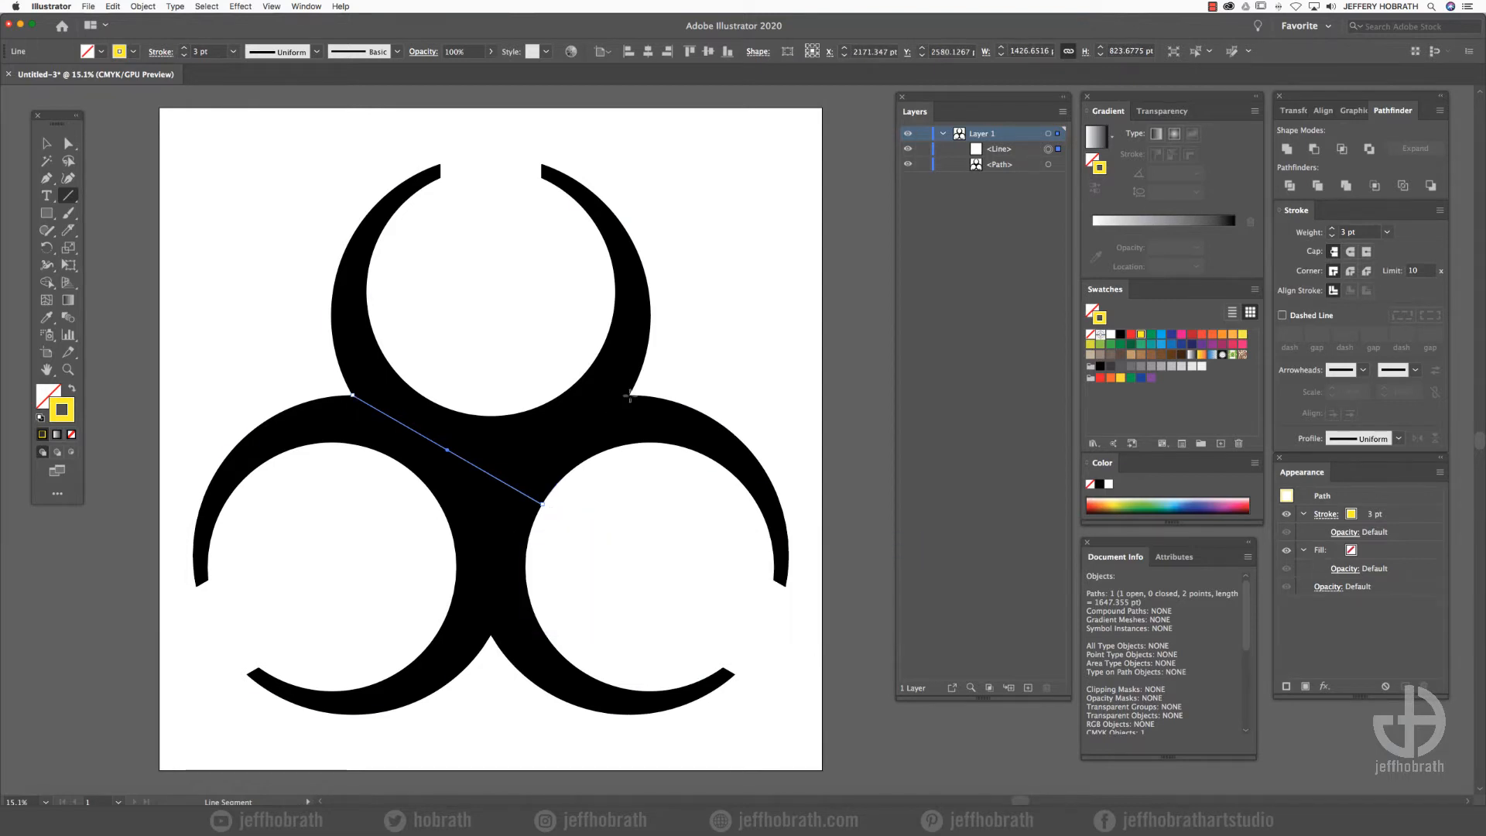
{"action": "left_click_drag", "start_coordinate": [629, 394], "coordinate": [440, 505]}
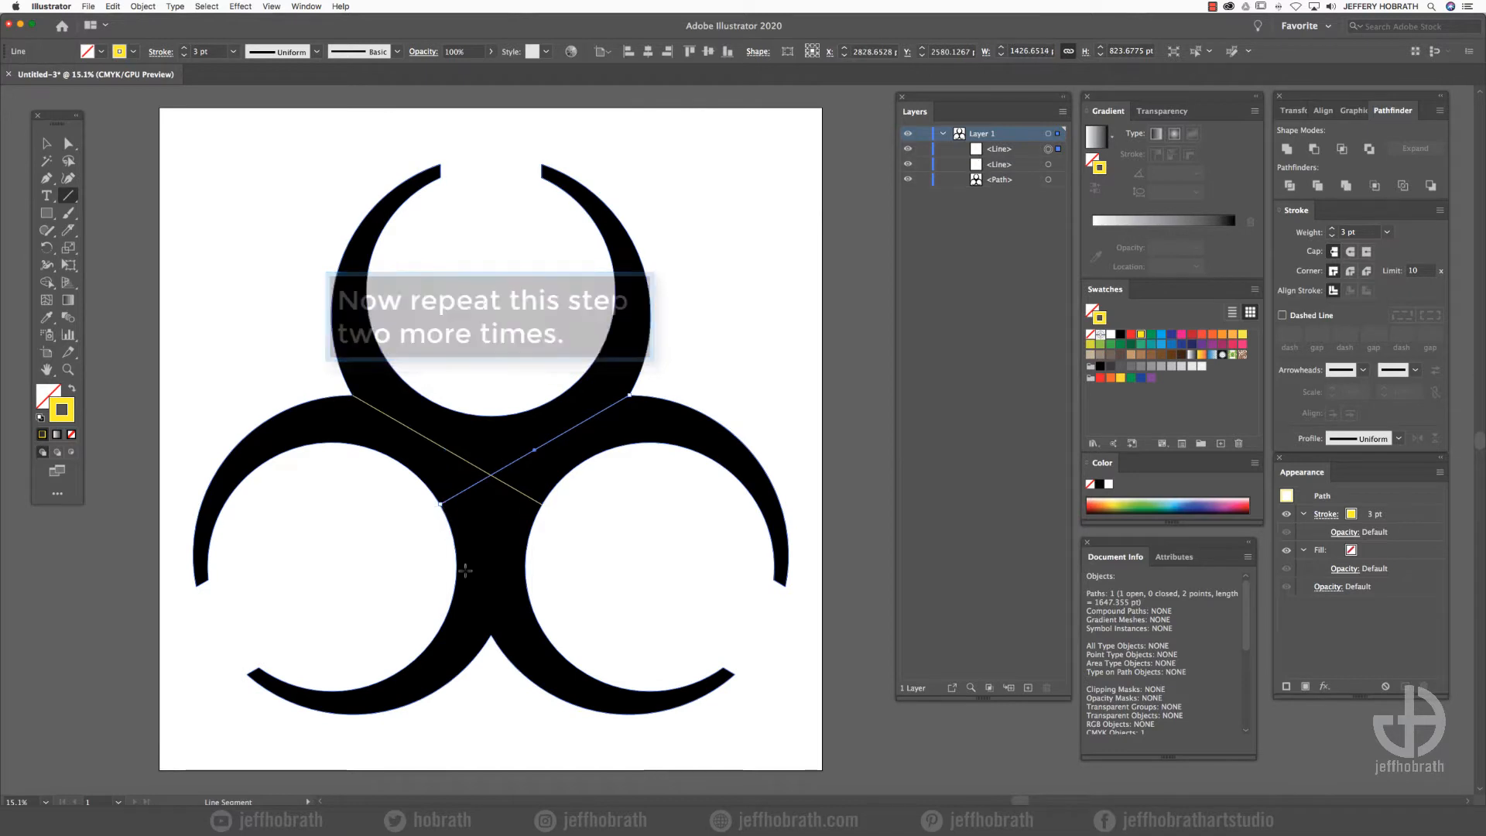
{"action": "left_click_drag", "start_coordinate": [490, 633], "coordinate": [490, 416]}
{"action": "left_click_drag", "start_coordinate": [491, 474], "coordinate": [490, 473]}
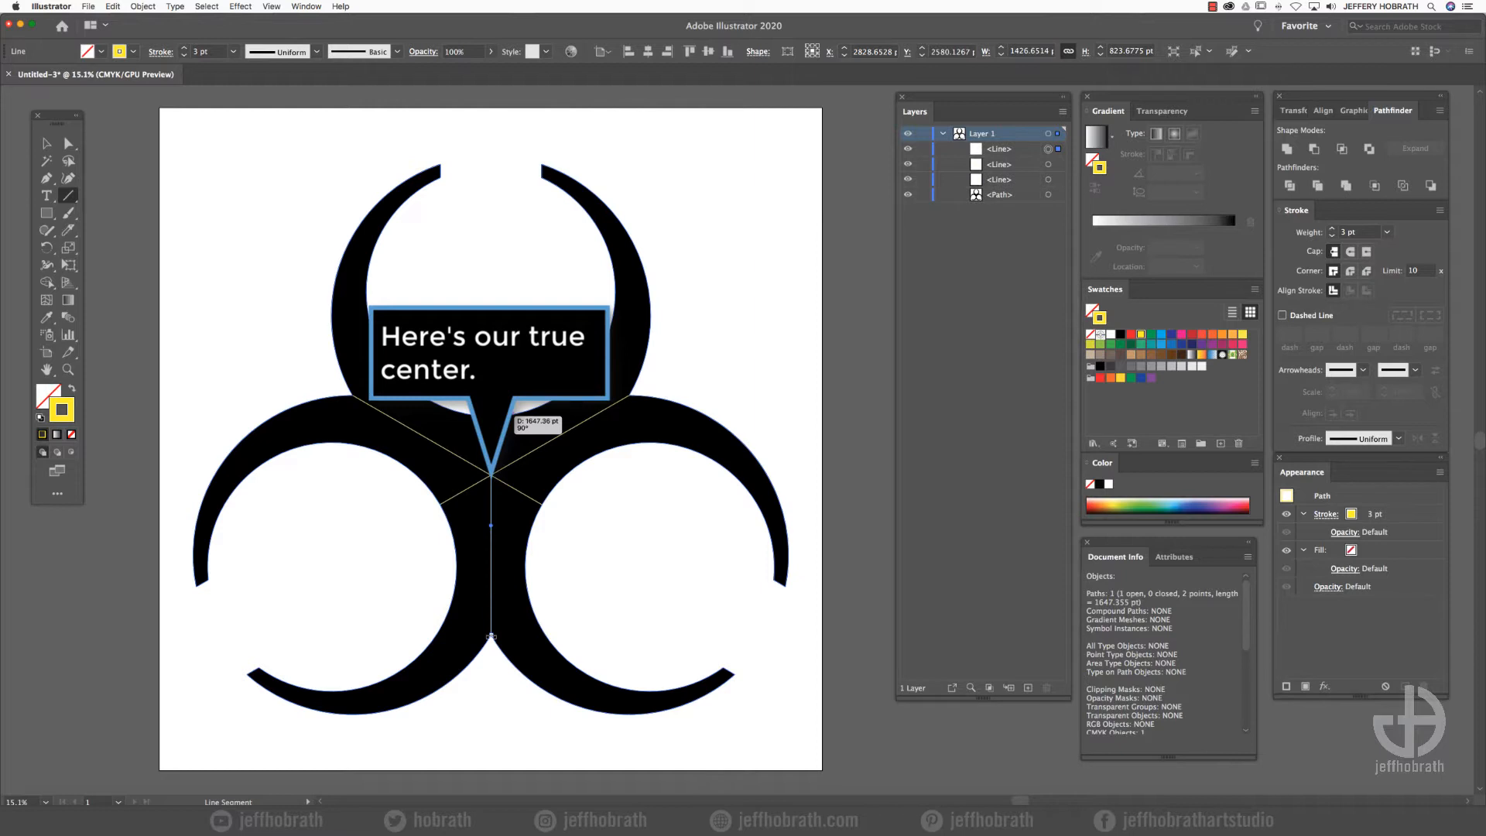
{"action": "left_click_drag", "start_coordinate": [491, 416], "coordinate": [491, 415]}
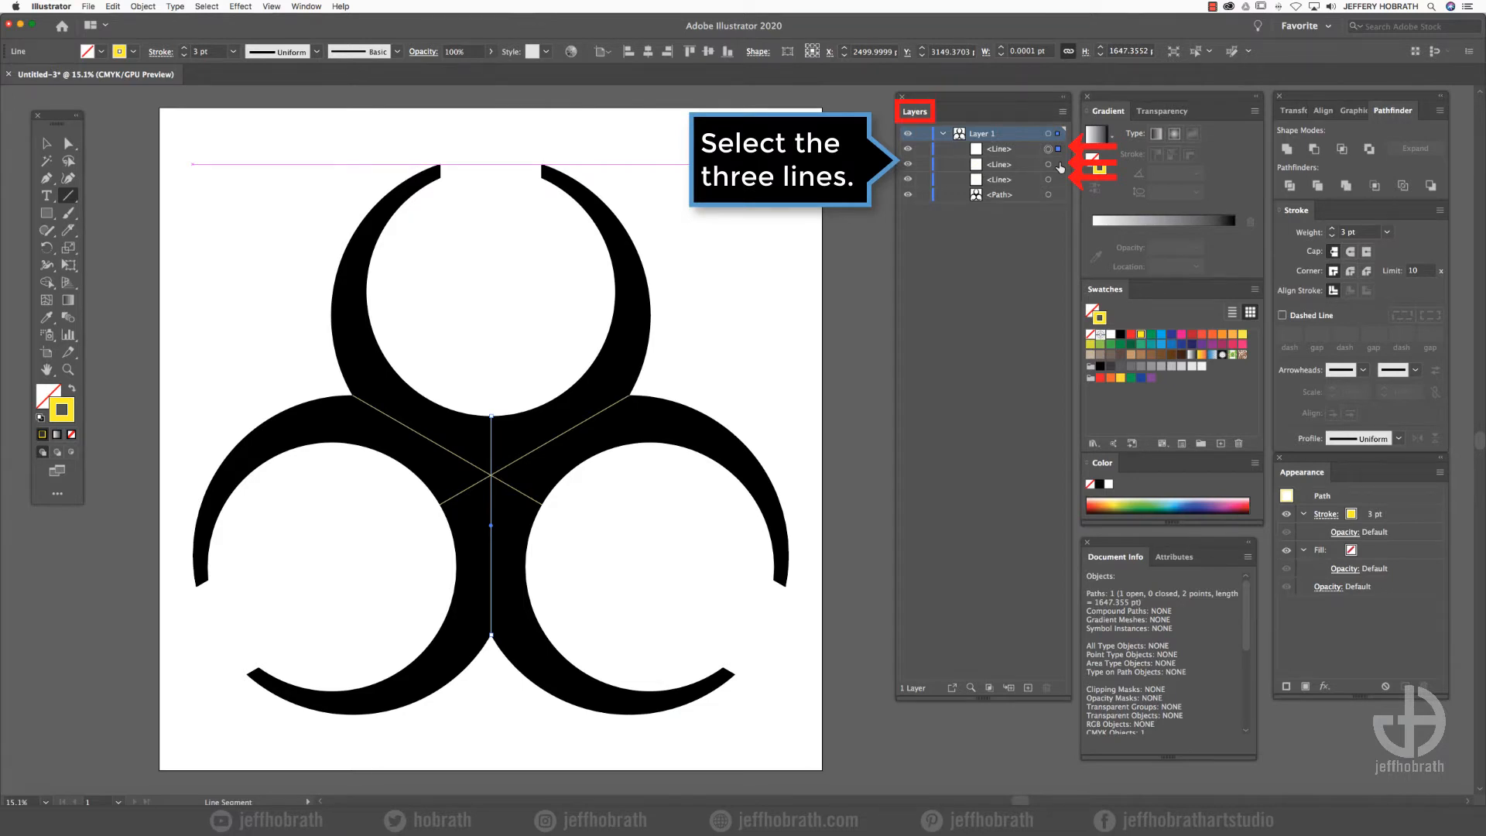
- Group the three guide lines
{"action": "left_click", "coordinate": [1049, 164], "text": "shift"}
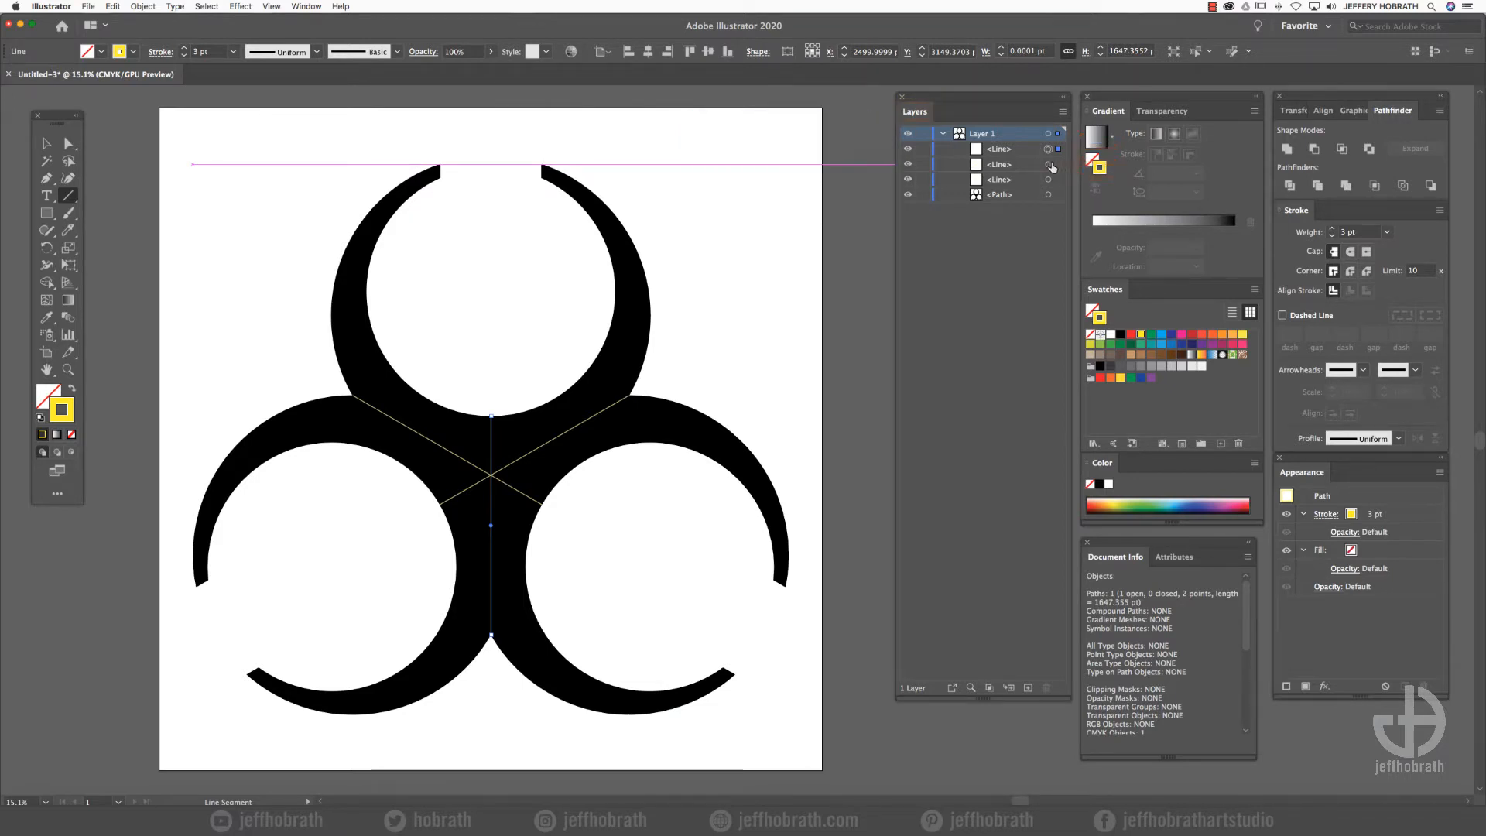
{"action": "left_click", "coordinate": [1049, 179], "text": "shift"}
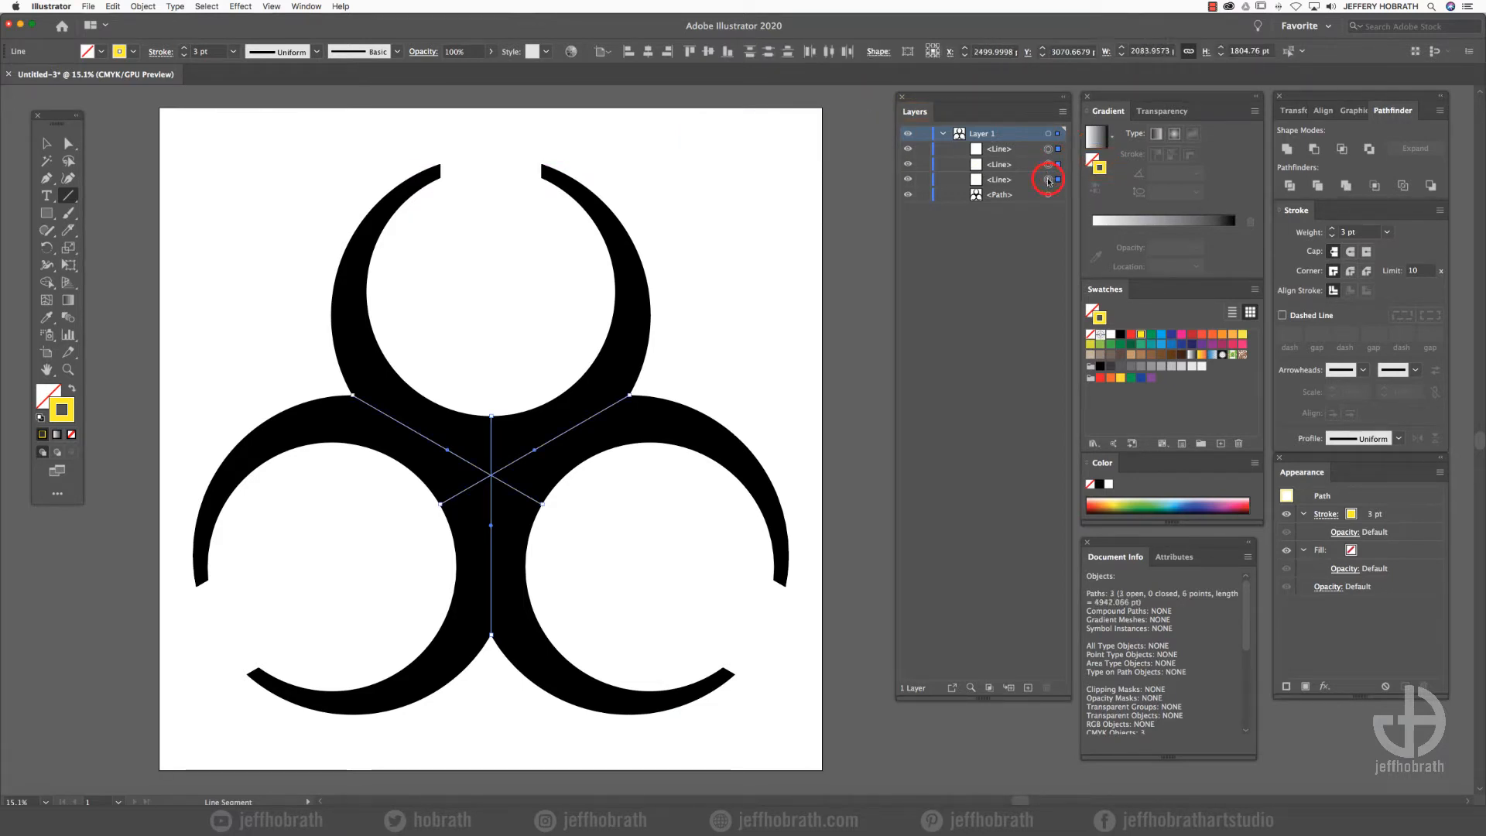
{"action": "left_click", "coordinate": [143, 6]}
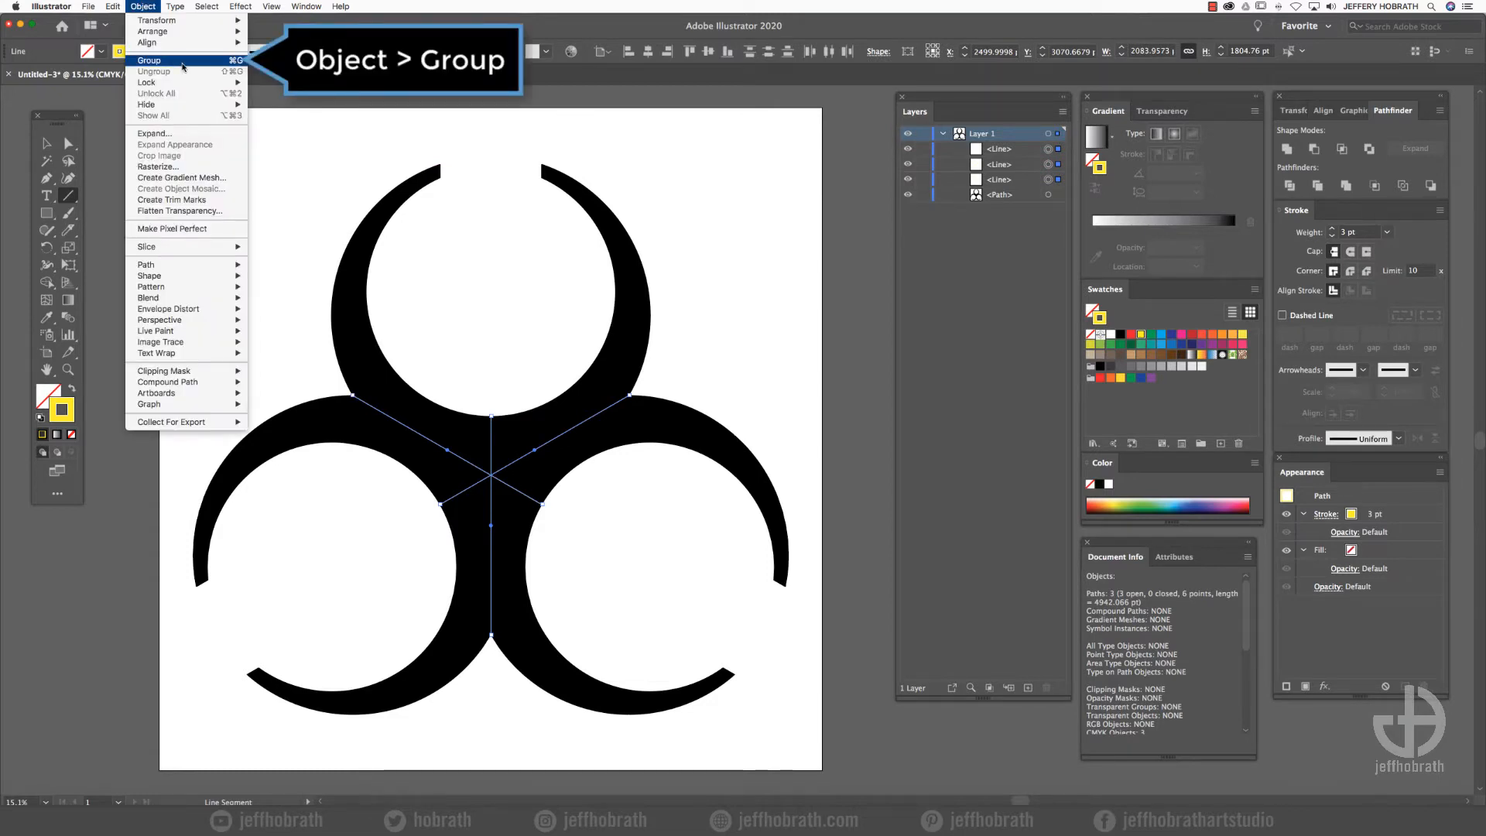
{"action": "left_click", "coordinate": [150, 60]}
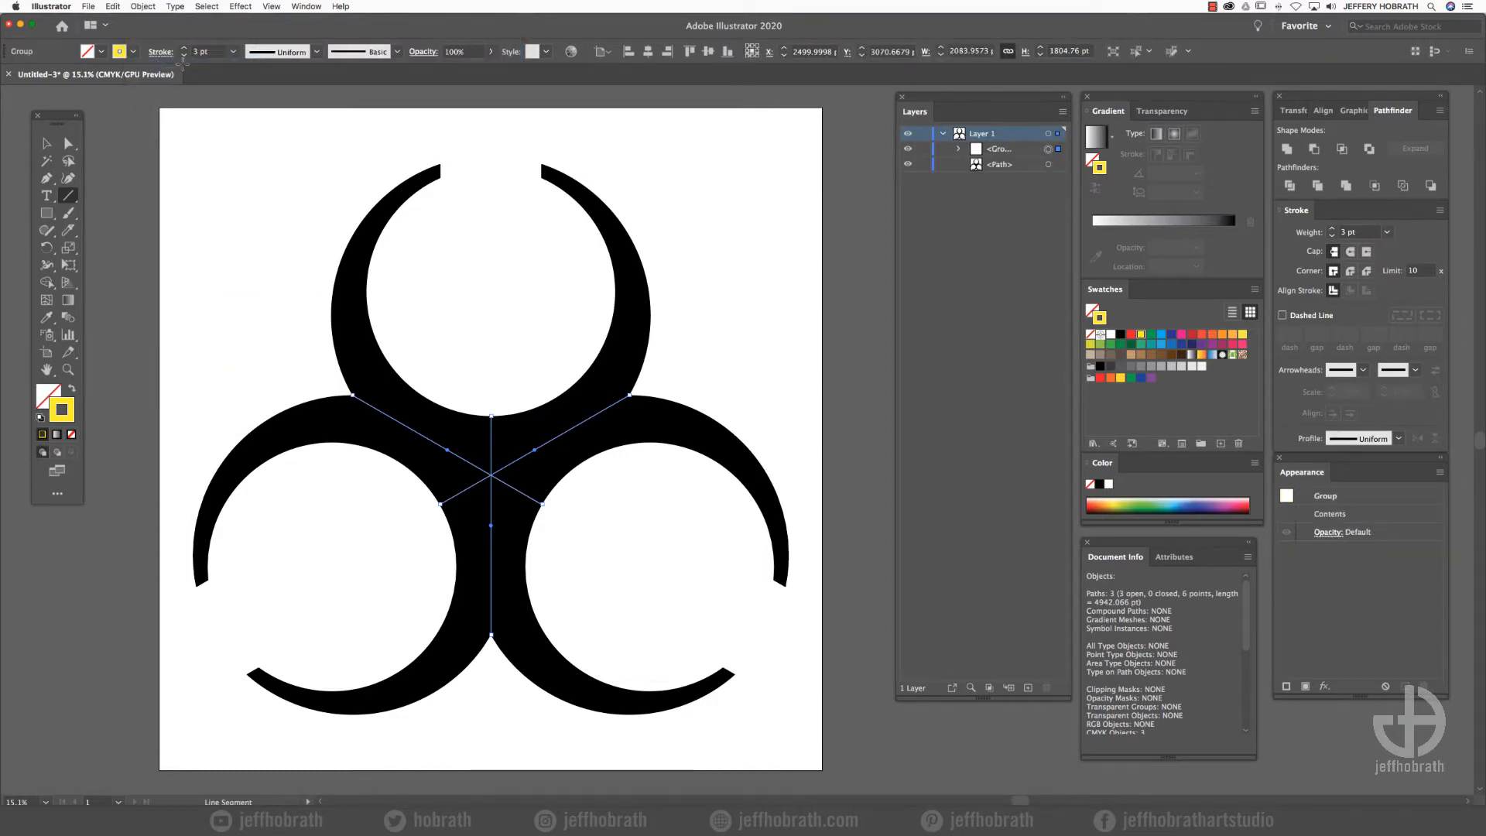
- Swap the fill and stroke so the fill is yellow, and draw a vertical rectangle about 262 by 1111 pt inside the upper ring
{"action": "left_click", "coordinate": [46, 213]}
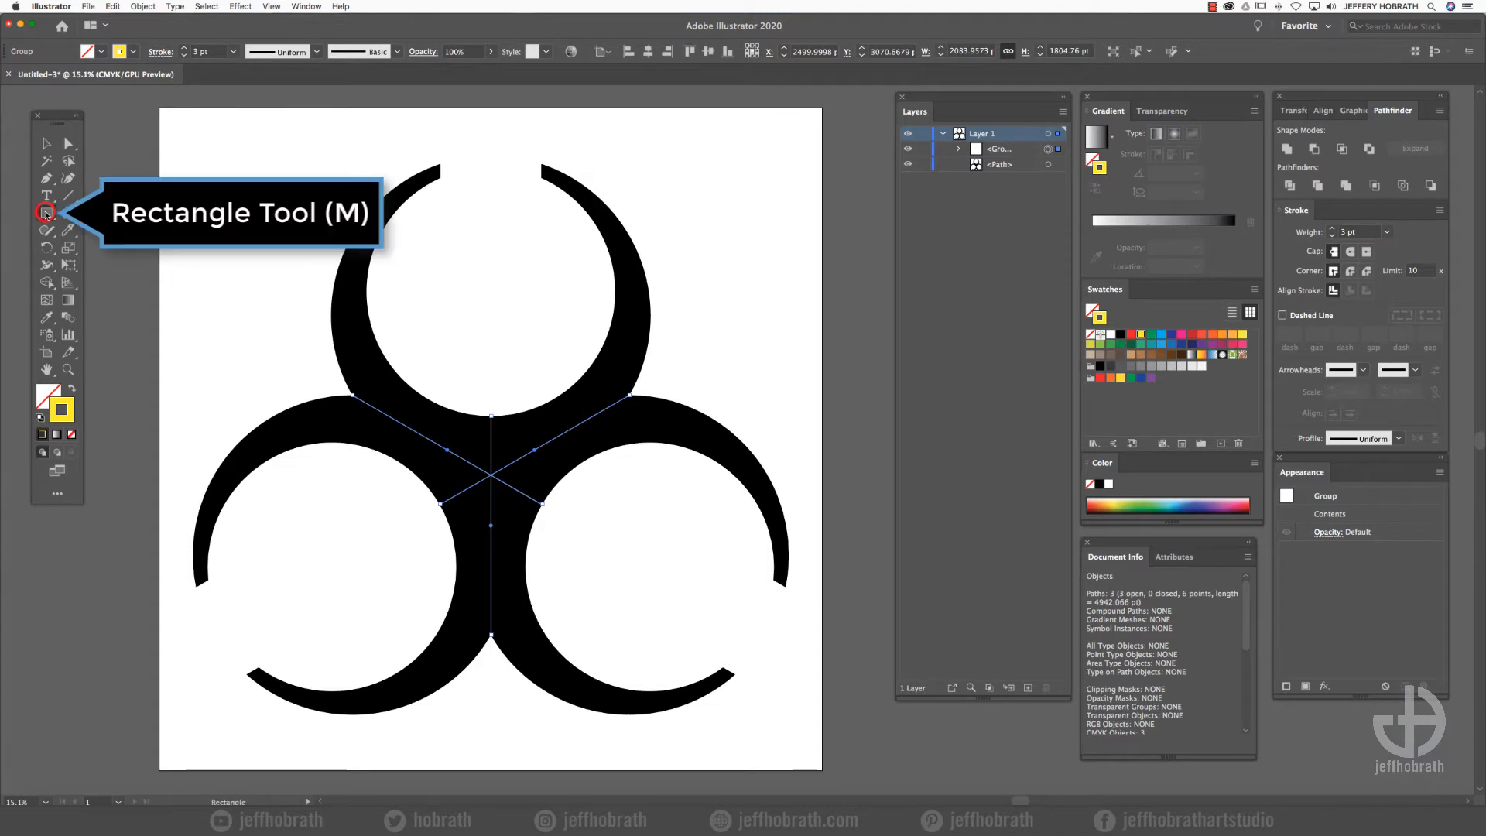
{"action": "left_click", "coordinate": [70, 388]}
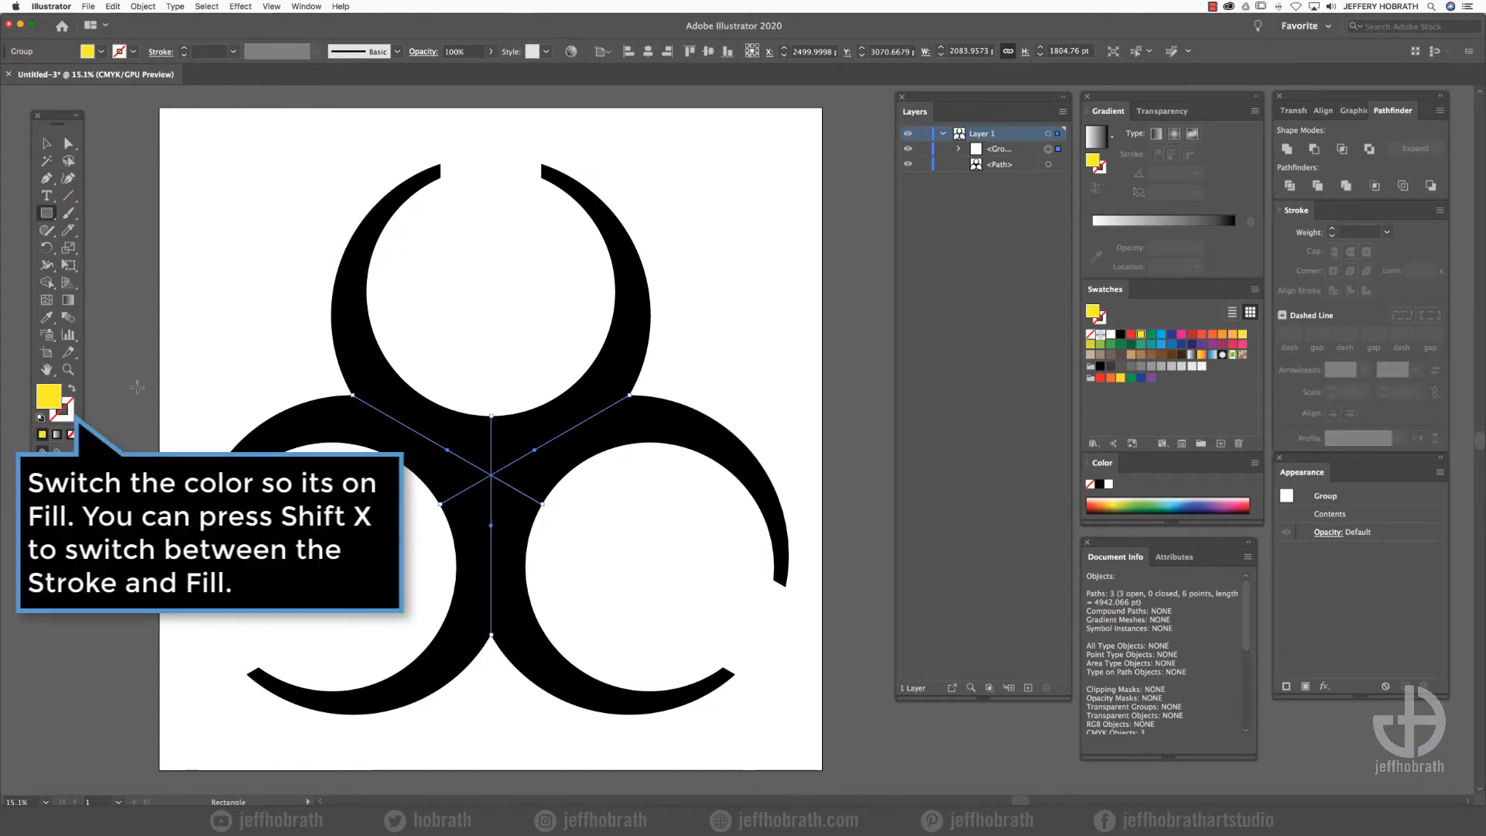
{"action": "key", "text": "super+shift+a"}
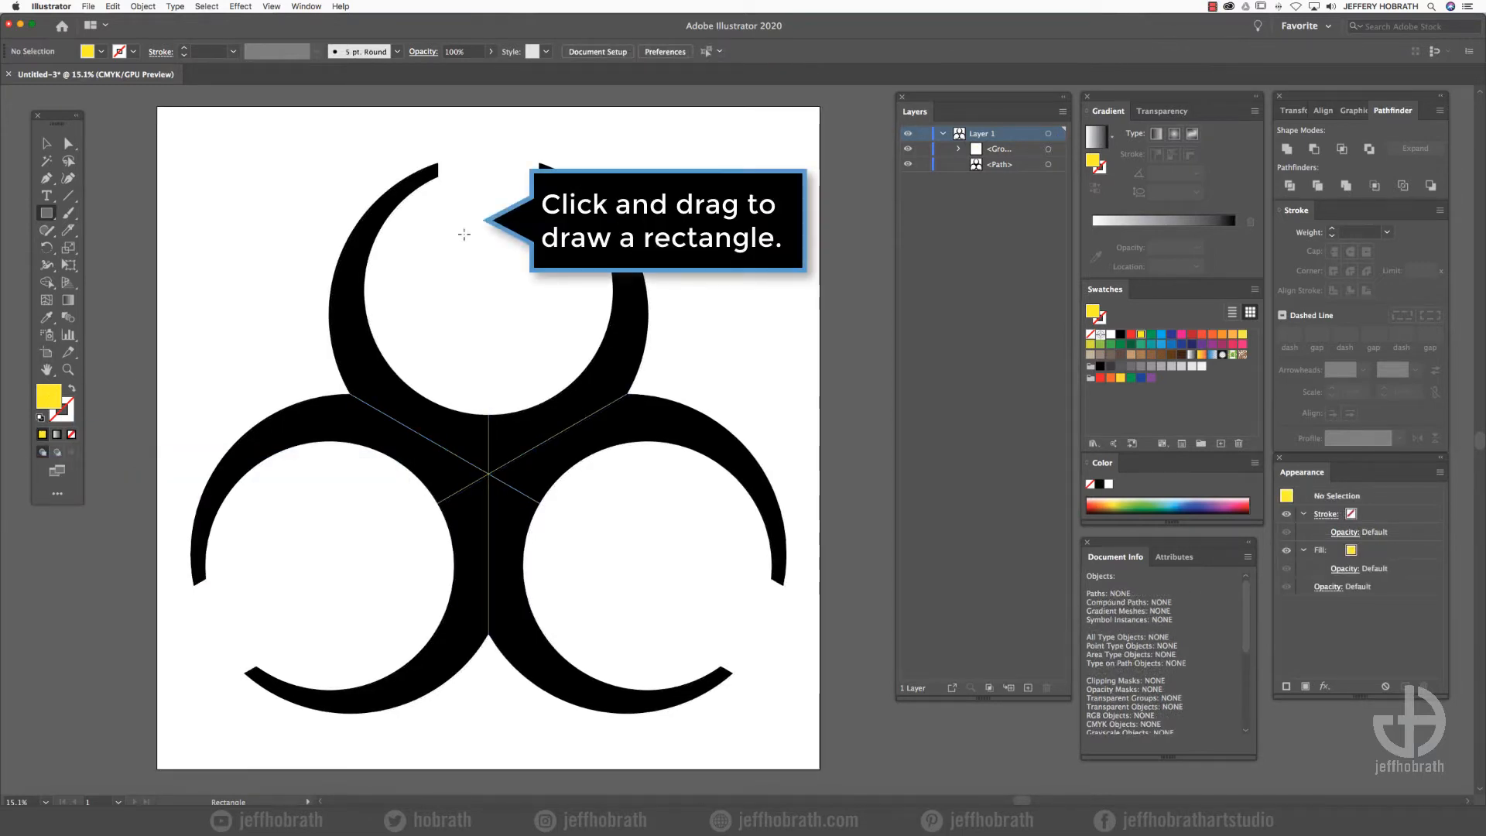
{"action": "left_click_drag", "start_coordinate": [470, 222], "coordinate": [504, 369]}
- Add an anchor point at the rectangle's bottom centre and make two copies, each rotated a further 120° around that point
{"action": "left_click", "coordinate": [45, 177]}
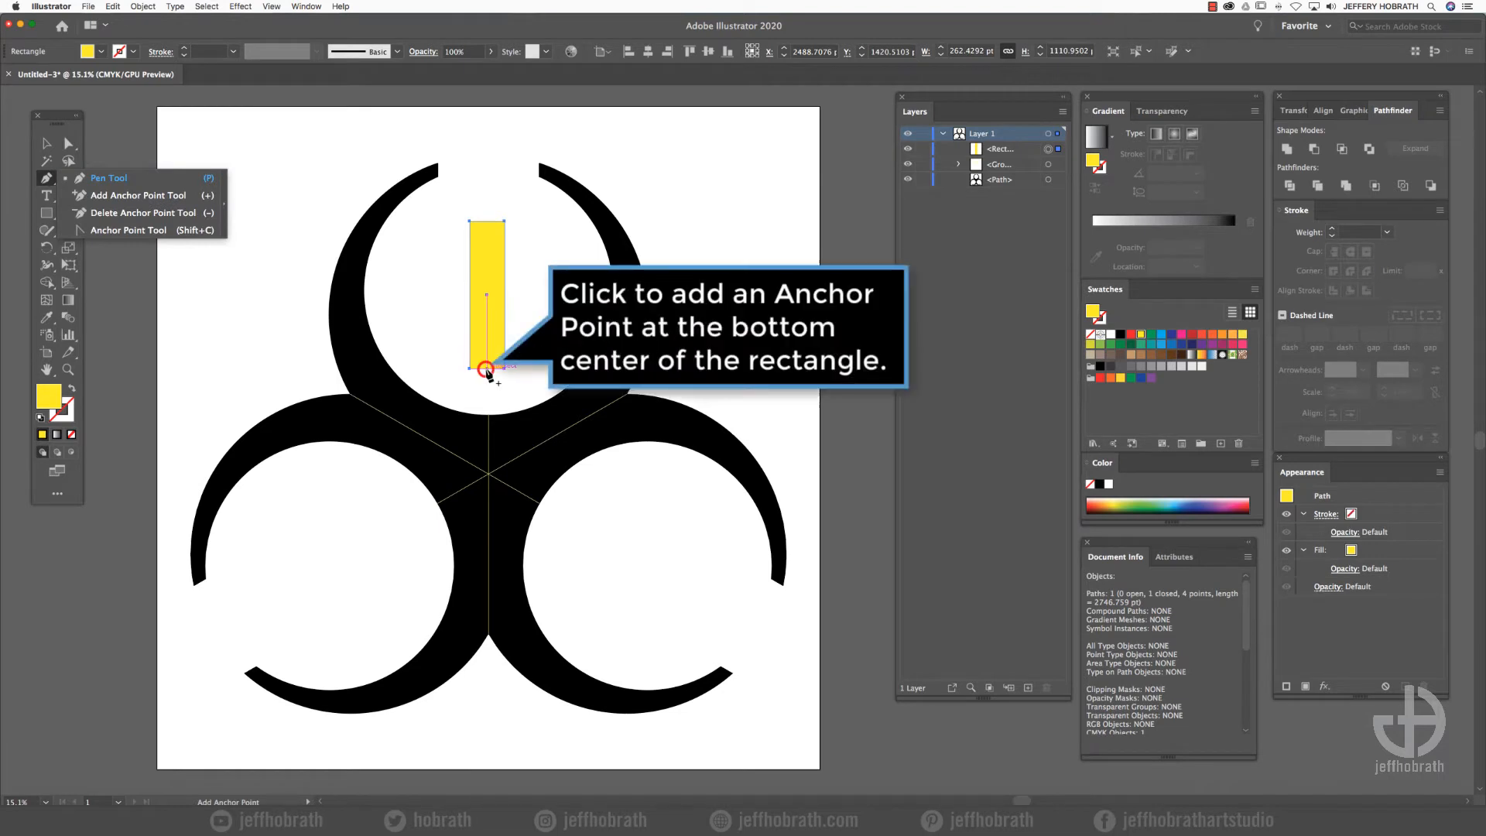
{"action": "left_click", "coordinate": [486, 369]}
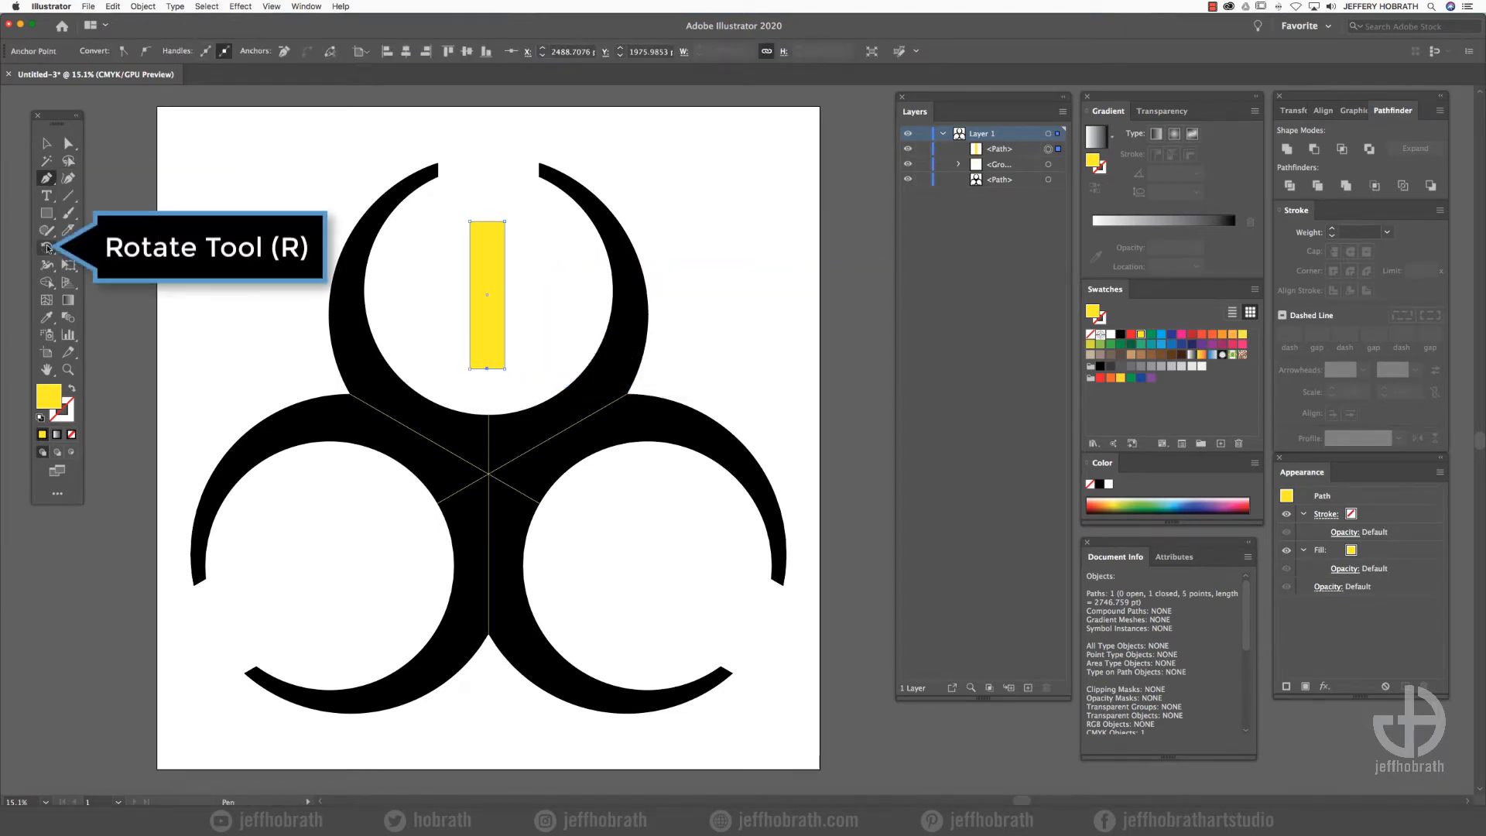
{"action": "left_click", "coordinate": [47, 247]}
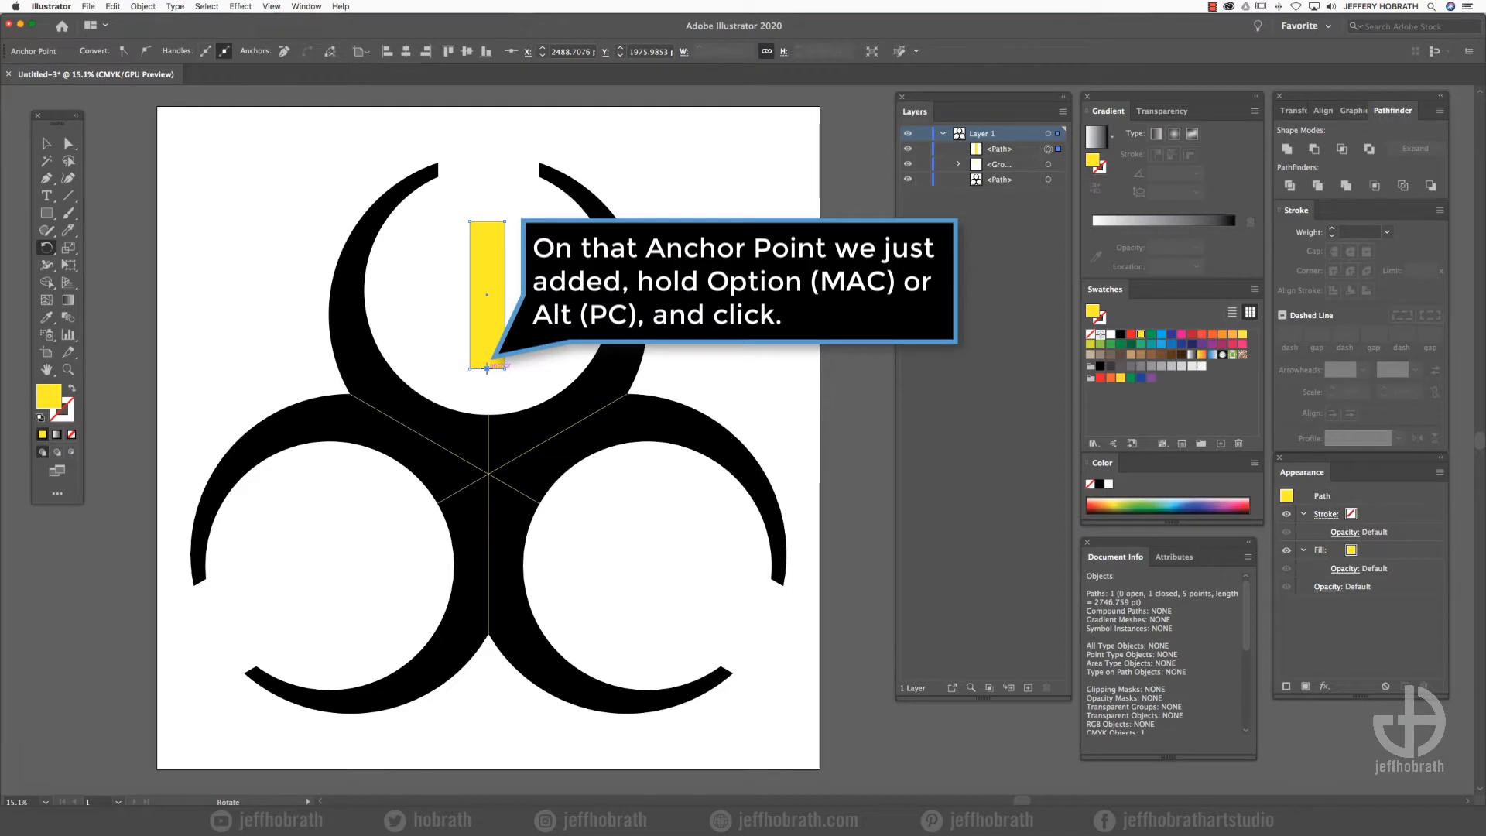
{"action": "left_click", "coordinate": [487, 368], "text": "alt"}
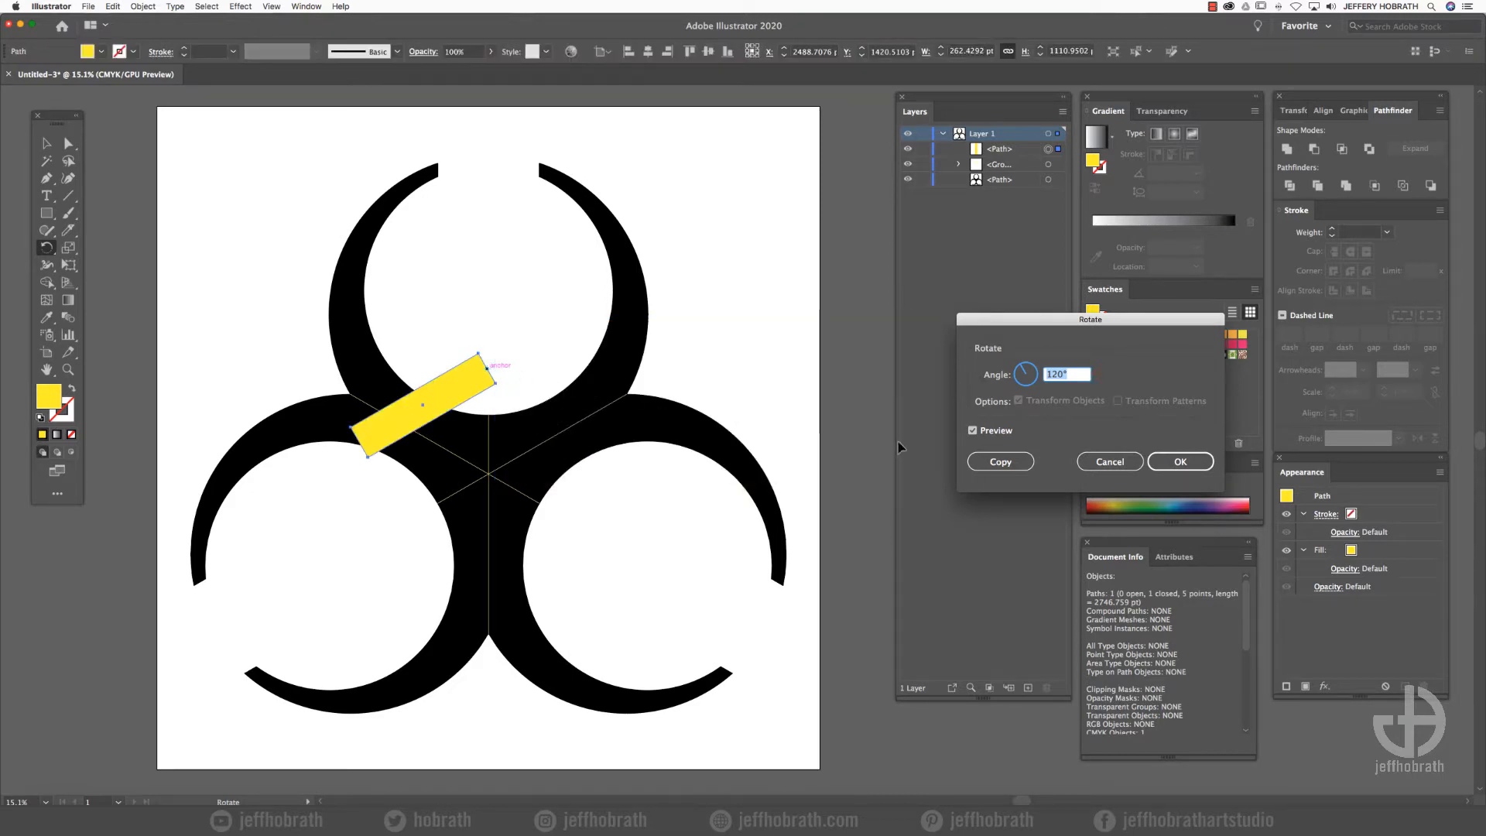
{"action": "left_click", "coordinate": [999, 462]}
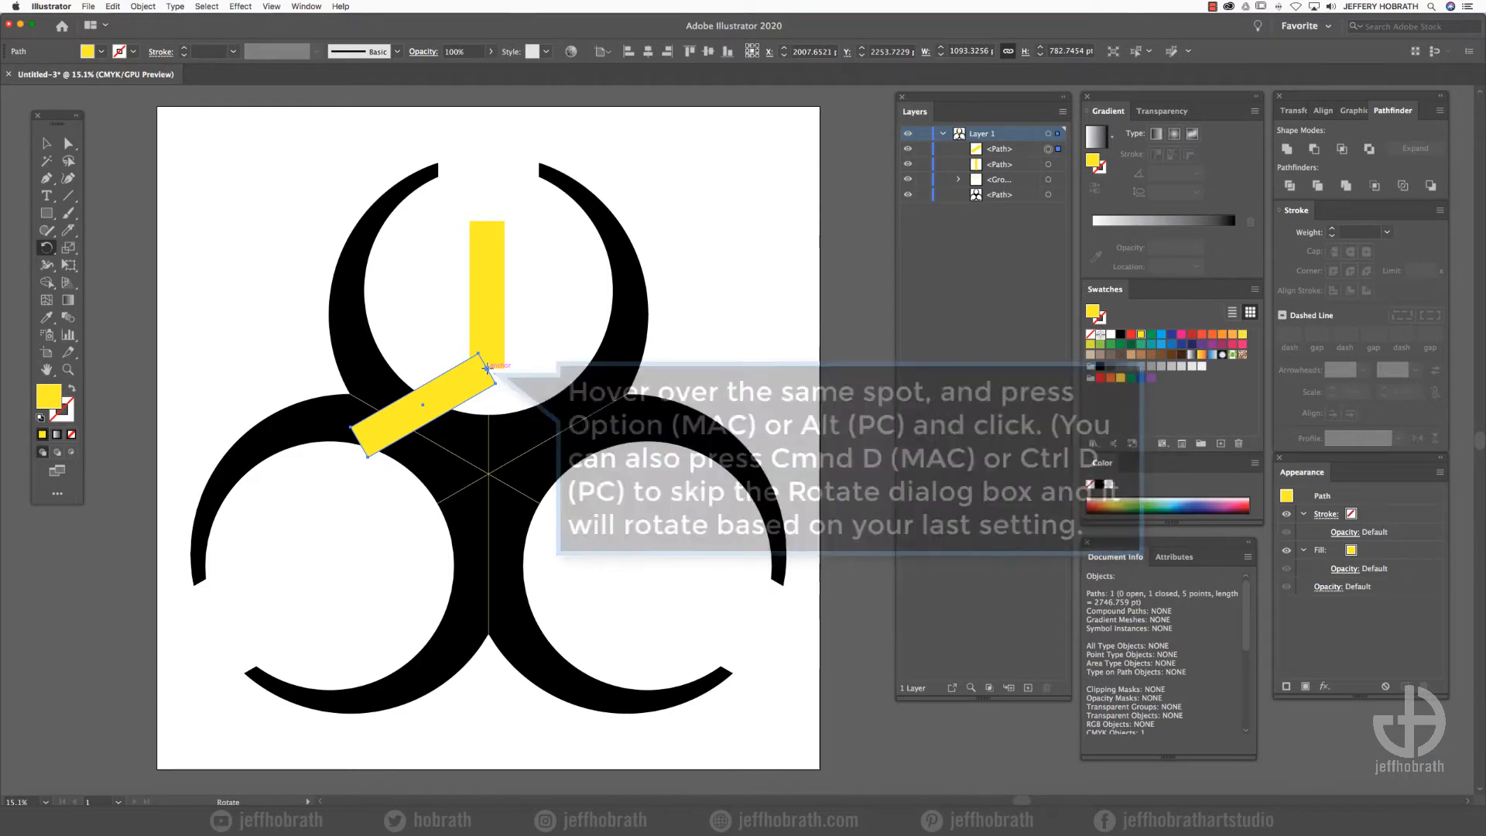
{"action": "left_click", "coordinate": [487, 369], "text": "alt"}
{"action": "left_click", "coordinate": [1023, 465]}
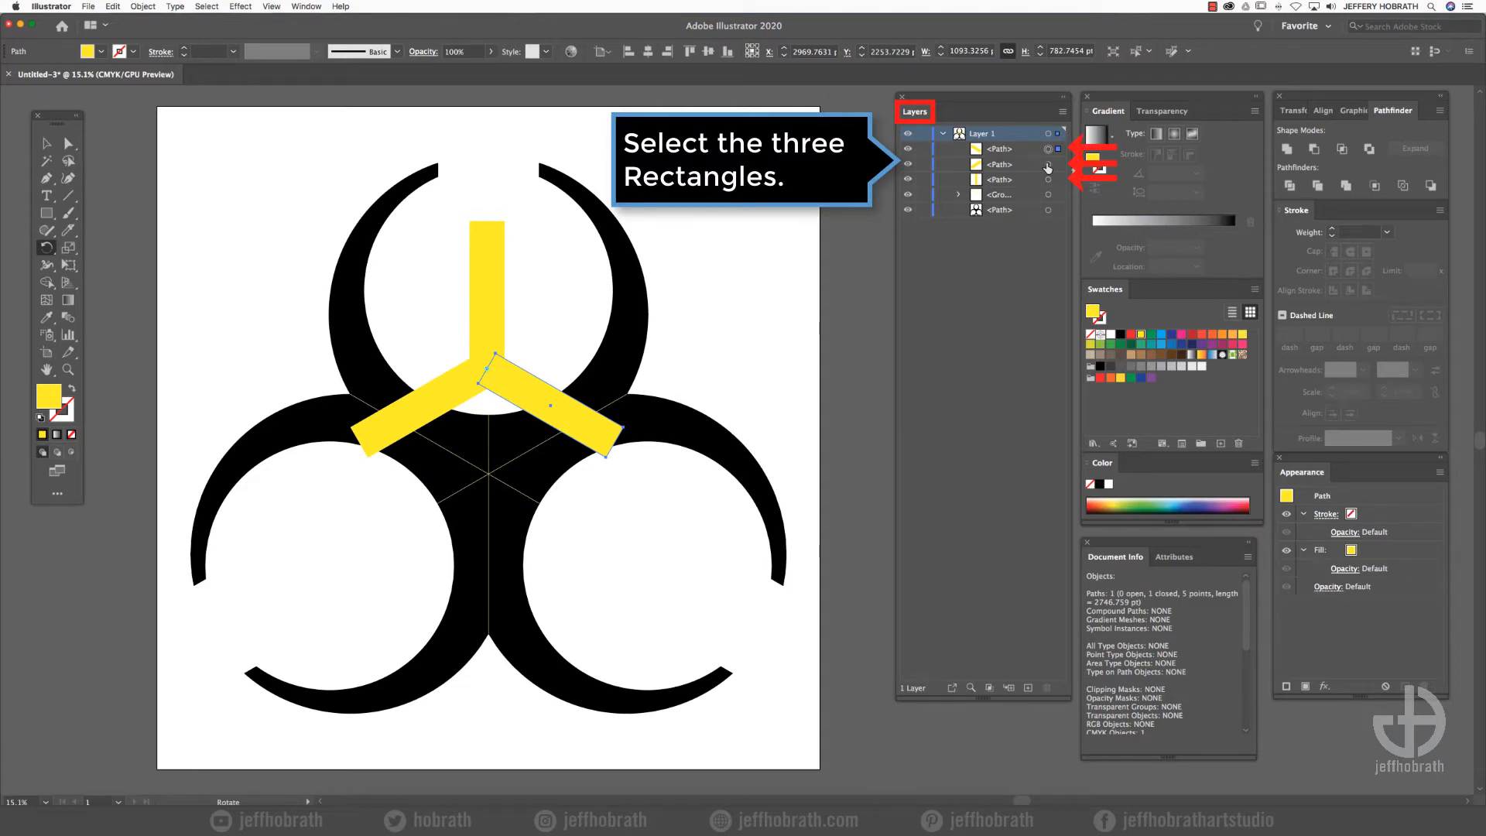
- Unite the three yellow rectangles into one shape
{"action": "left_click", "coordinate": [1048, 164], "text": "shift"}
{"action": "left_click", "coordinate": [1048, 179], "text": "shift"}
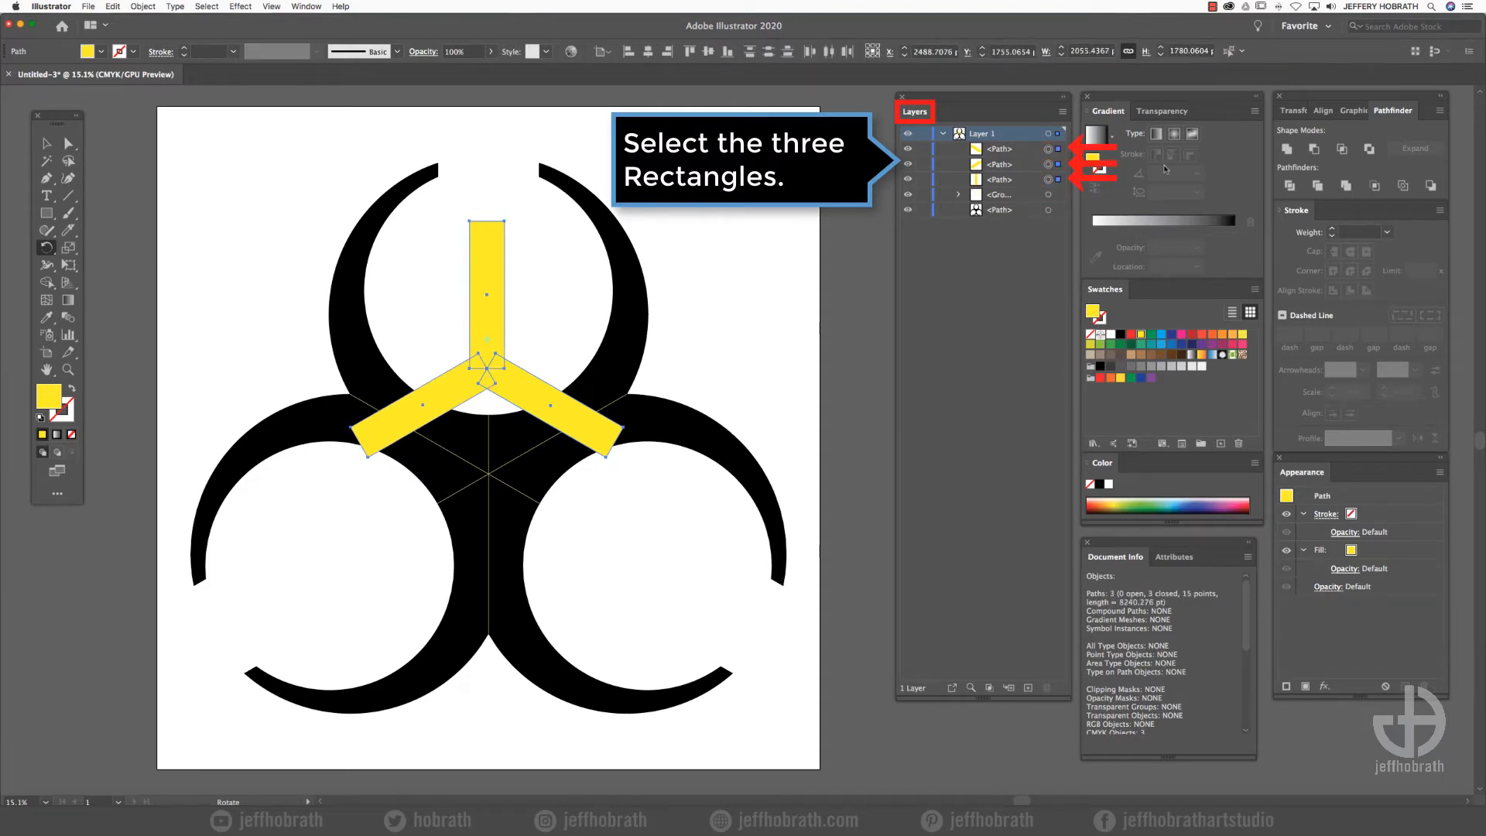
{"action": "left_click", "coordinate": [1287, 148]}
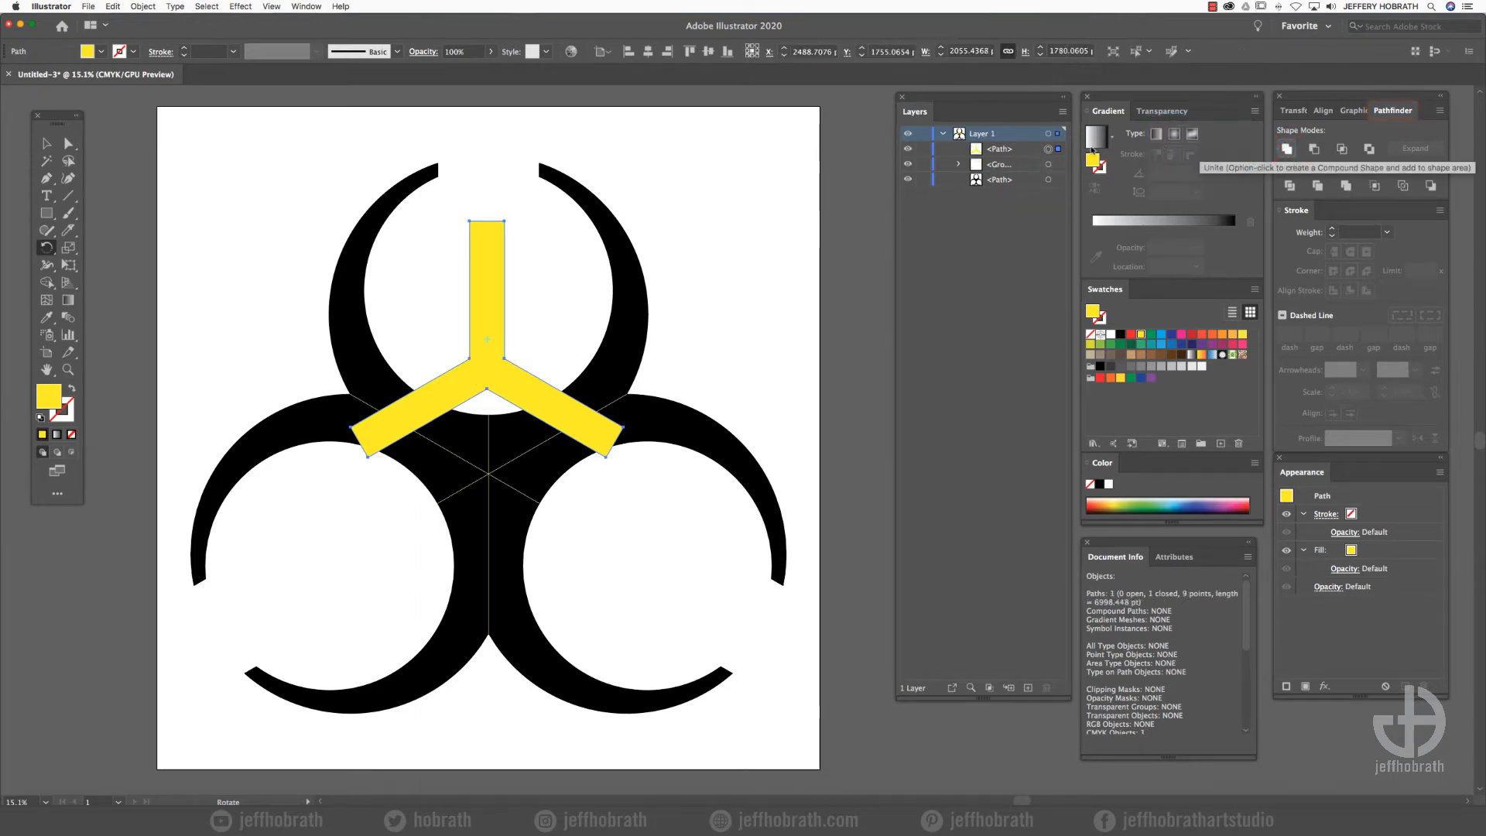
- Rotate the united yellow shape 180° and place it below the guide group in the stacking order
{"action": "key", "text": "a"}
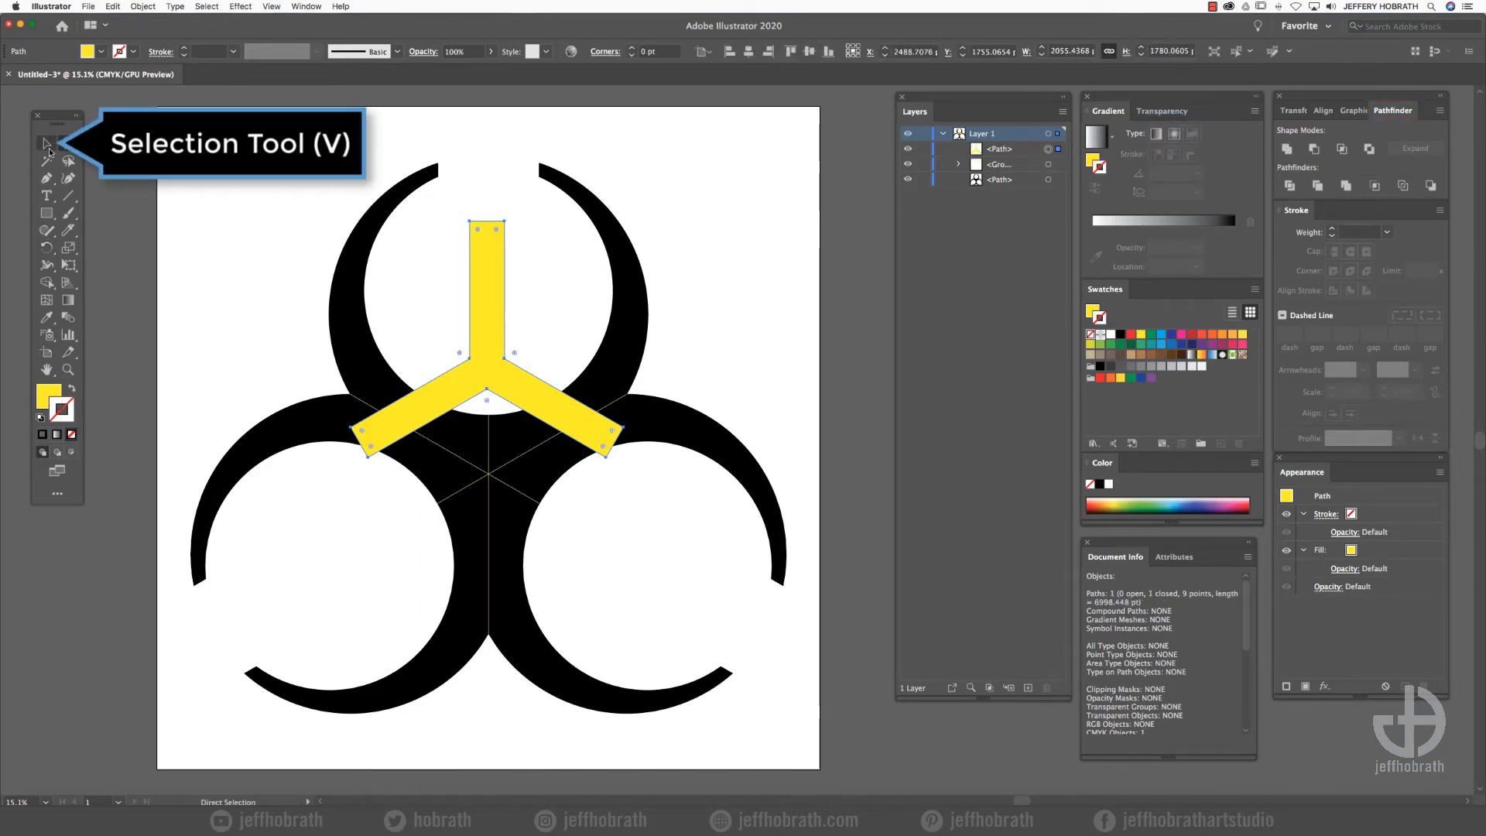
{"action": "left_click", "coordinate": [47, 144]}
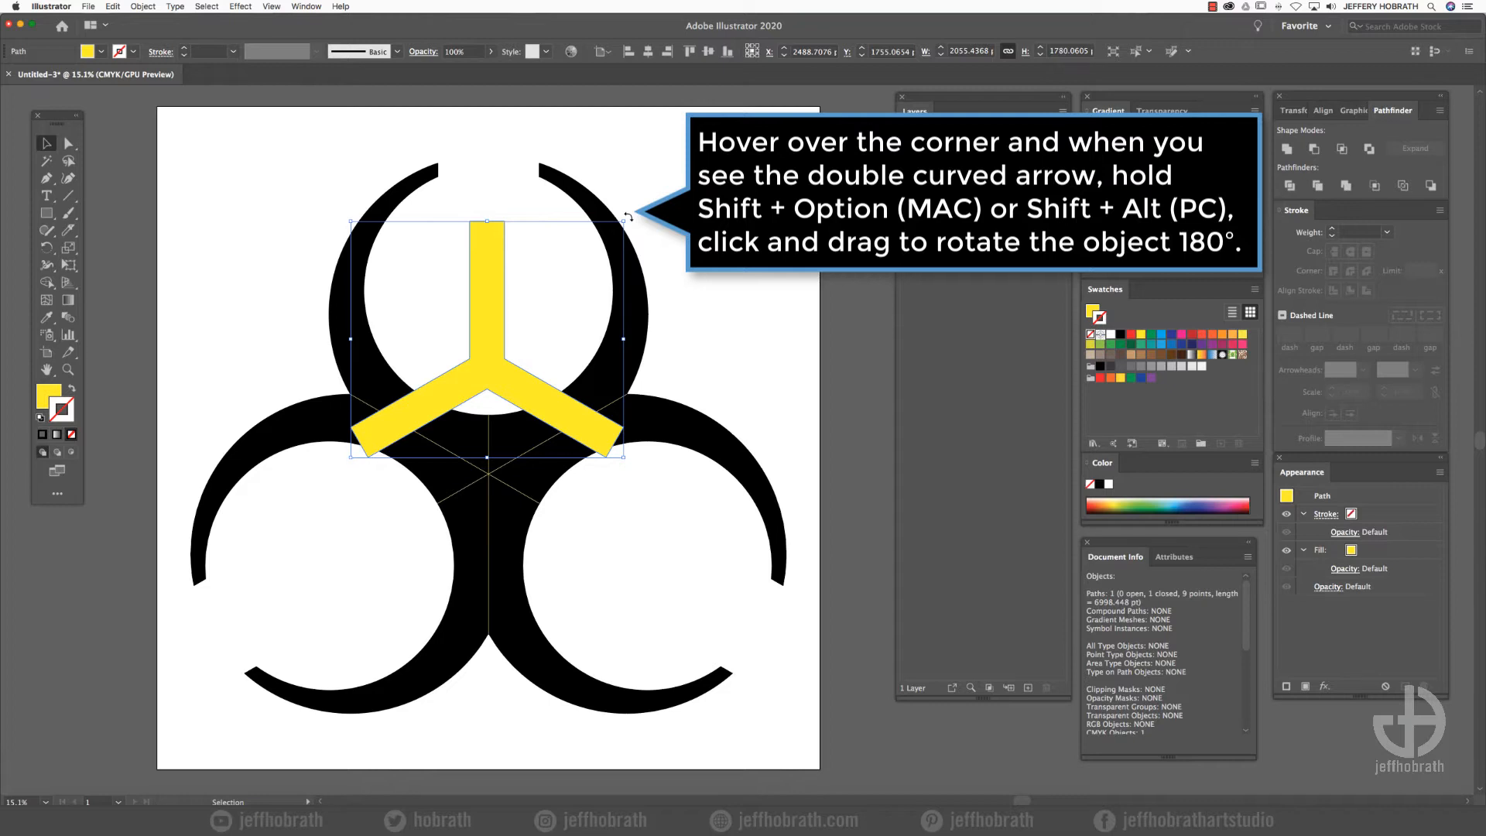
{"action": "left_click_drag", "start_coordinate": [629, 218], "coordinate": [348, 508]}
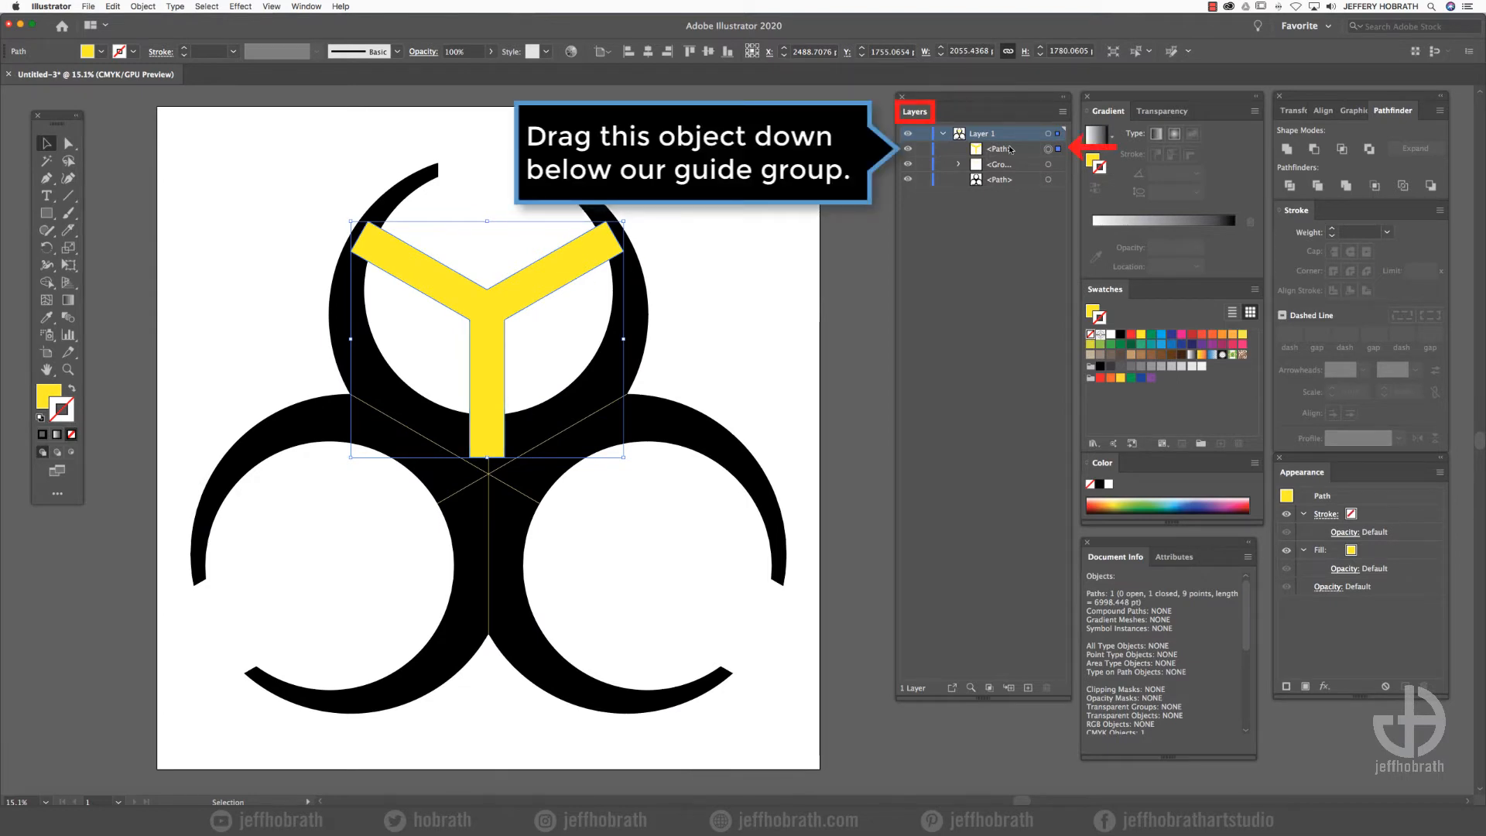
{"action": "left_click_drag", "start_coordinate": [1010, 148], "coordinate": [1009, 173]}
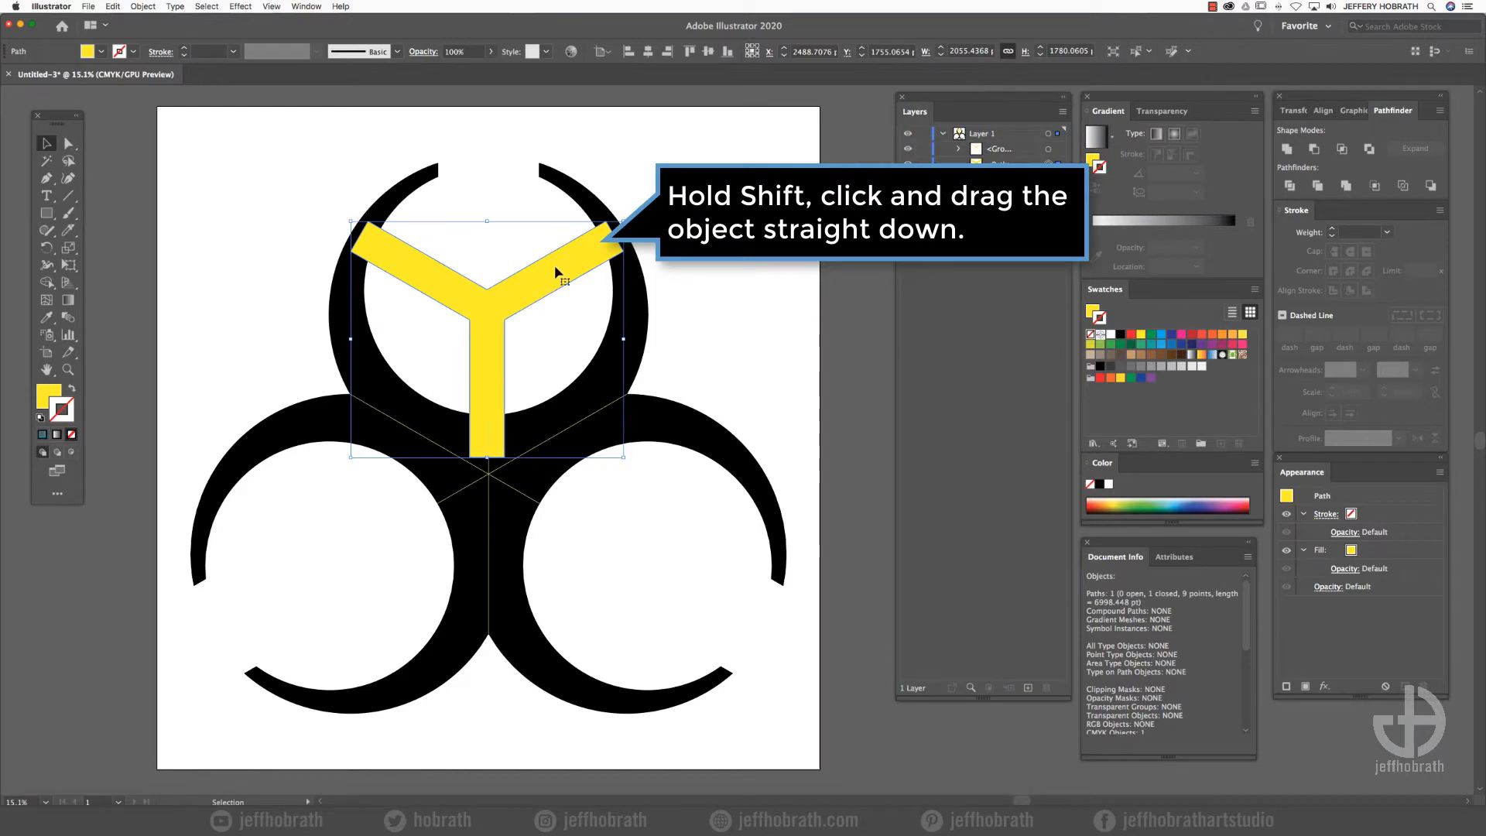
- Move the yellow shape straight down onto the guide lines and rotate it 180° around their intersection
{"action": "left_click_drag", "start_coordinate": [554, 264], "coordinate": [587, 412]}
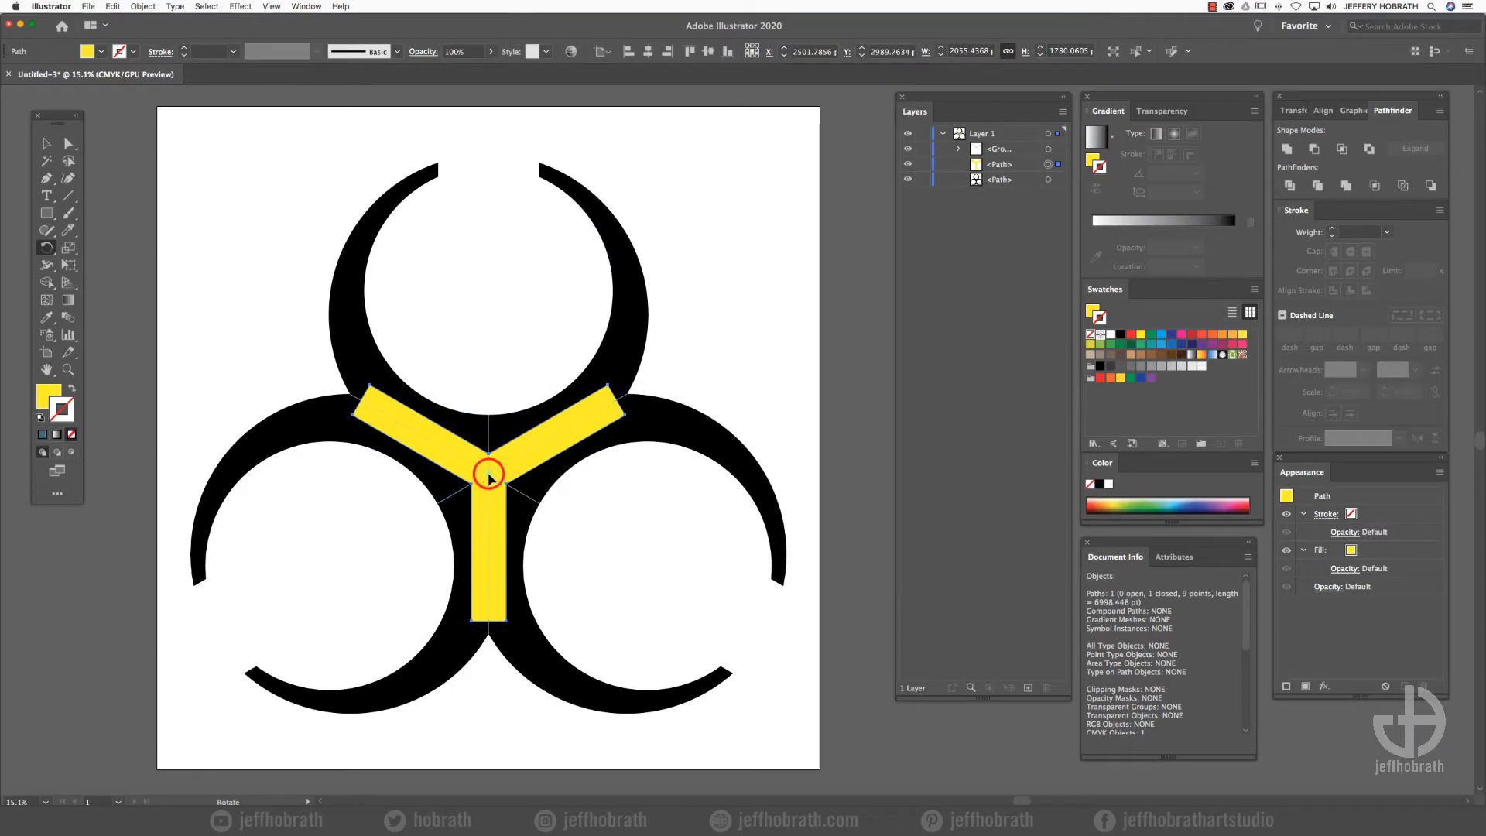
{"action": "left_click", "coordinate": [40, 247]}
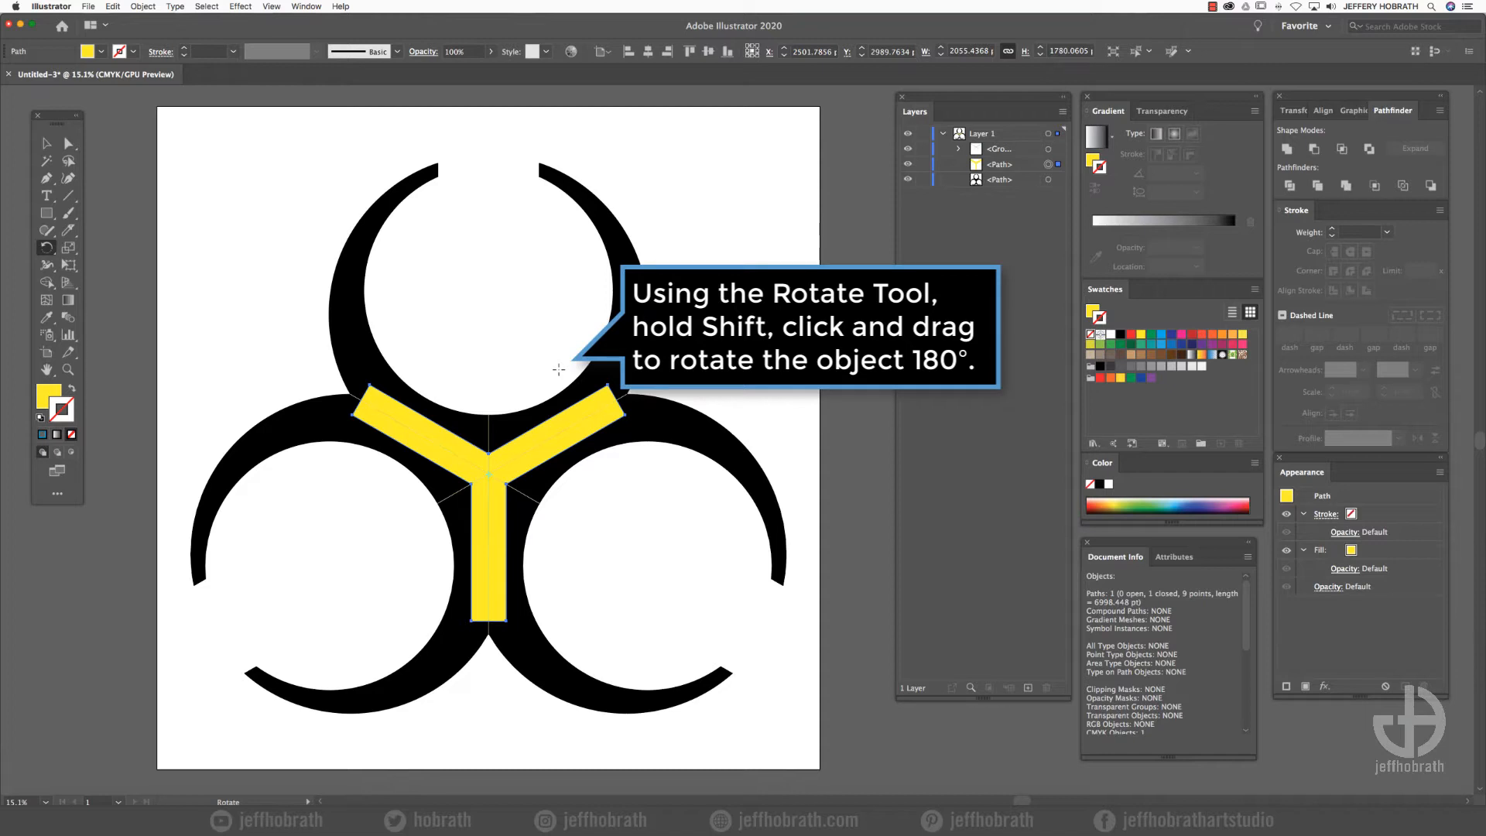
{"action": "left_click_drag", "start_coordinate": [558, 369], "coordinate": [439, 576]}
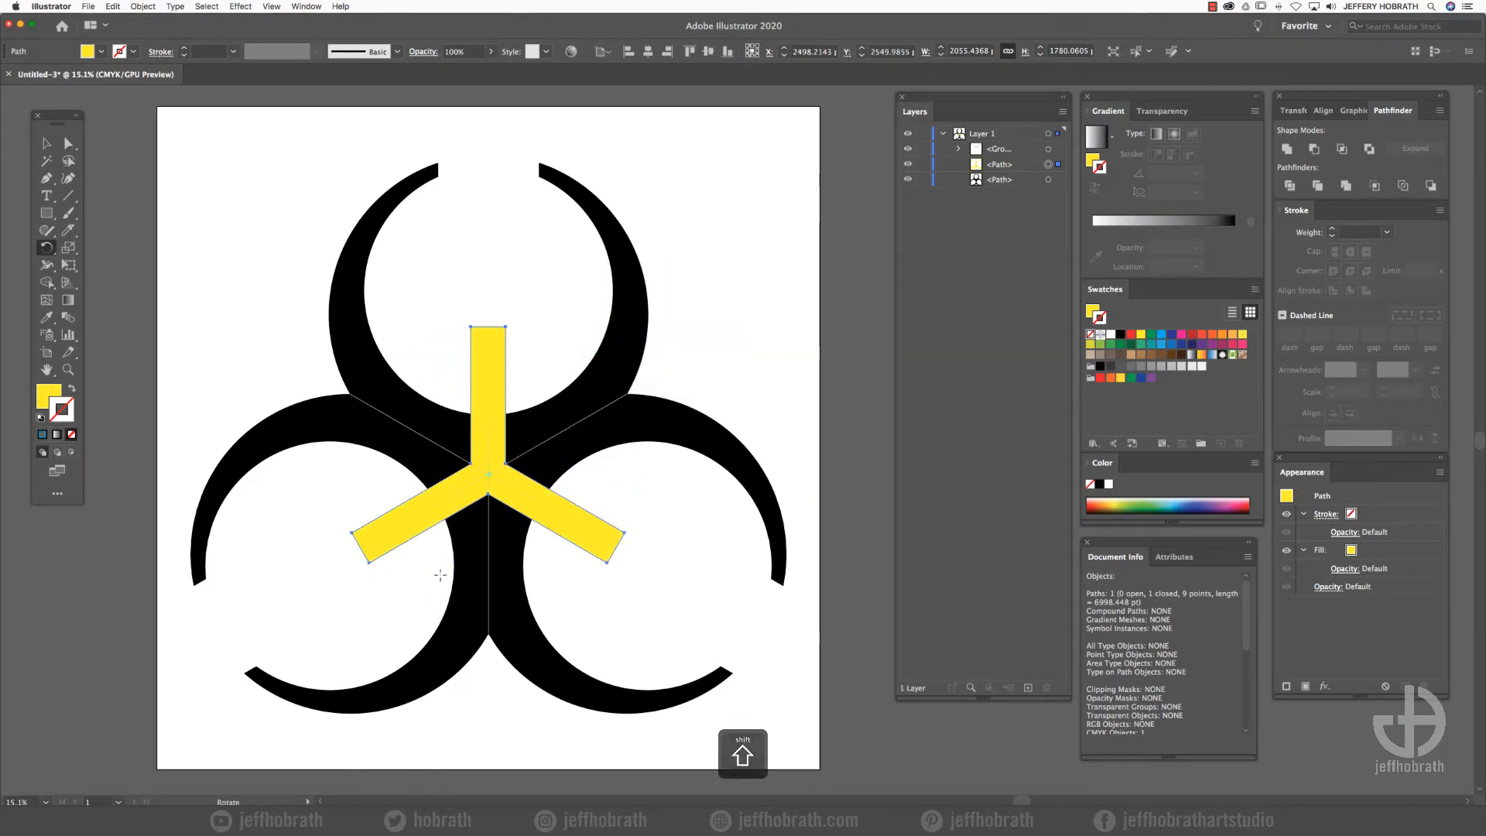
- Cut the yellow three-armed shape out of the black symbol with Minus Front
{"action": "left_click", "coordinate": [1047, 180], "text": "shift"}
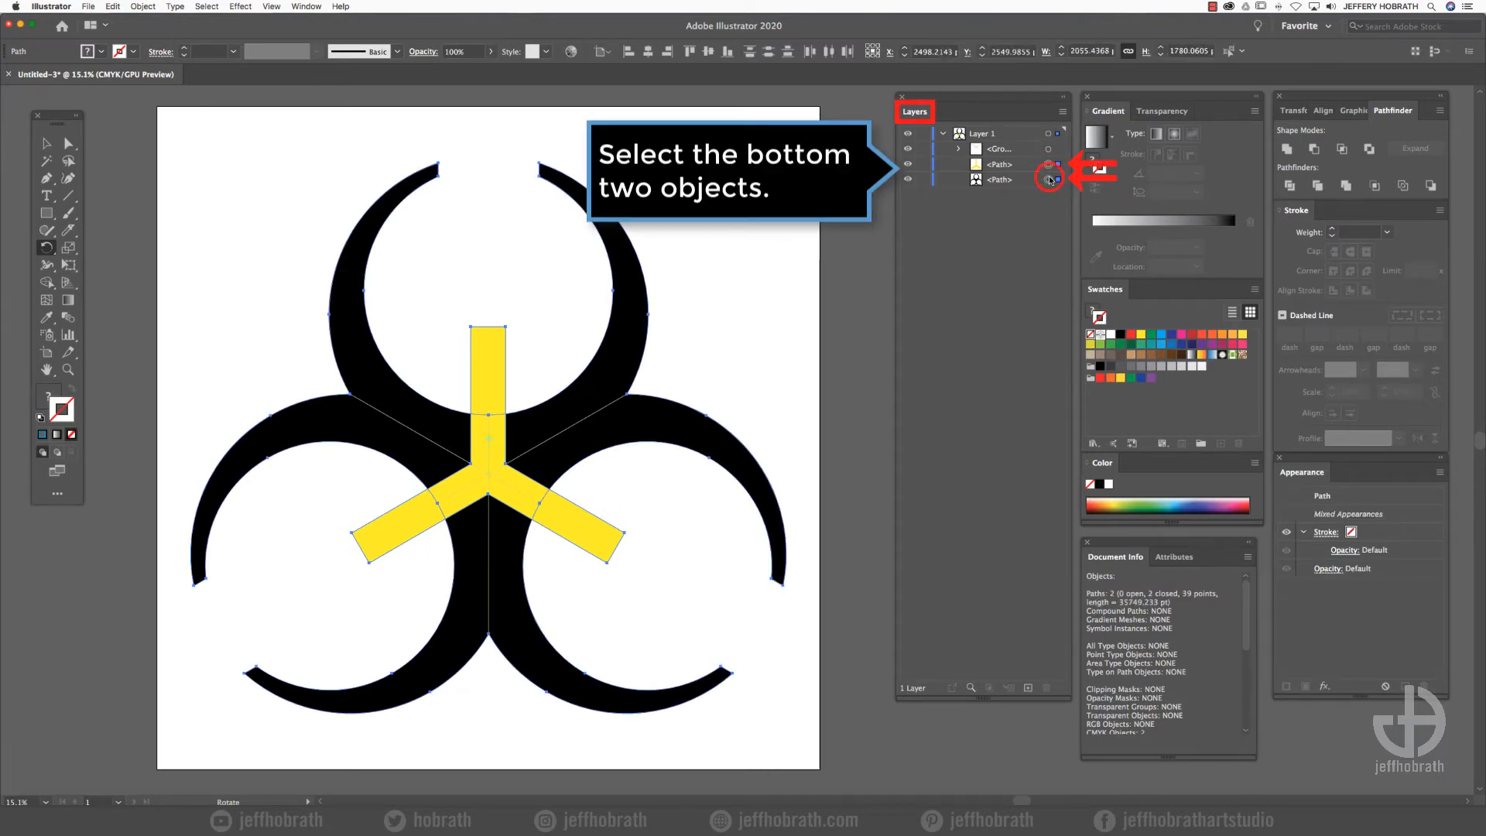
{"action": "left_click", "coordinate": [1313, 147]}
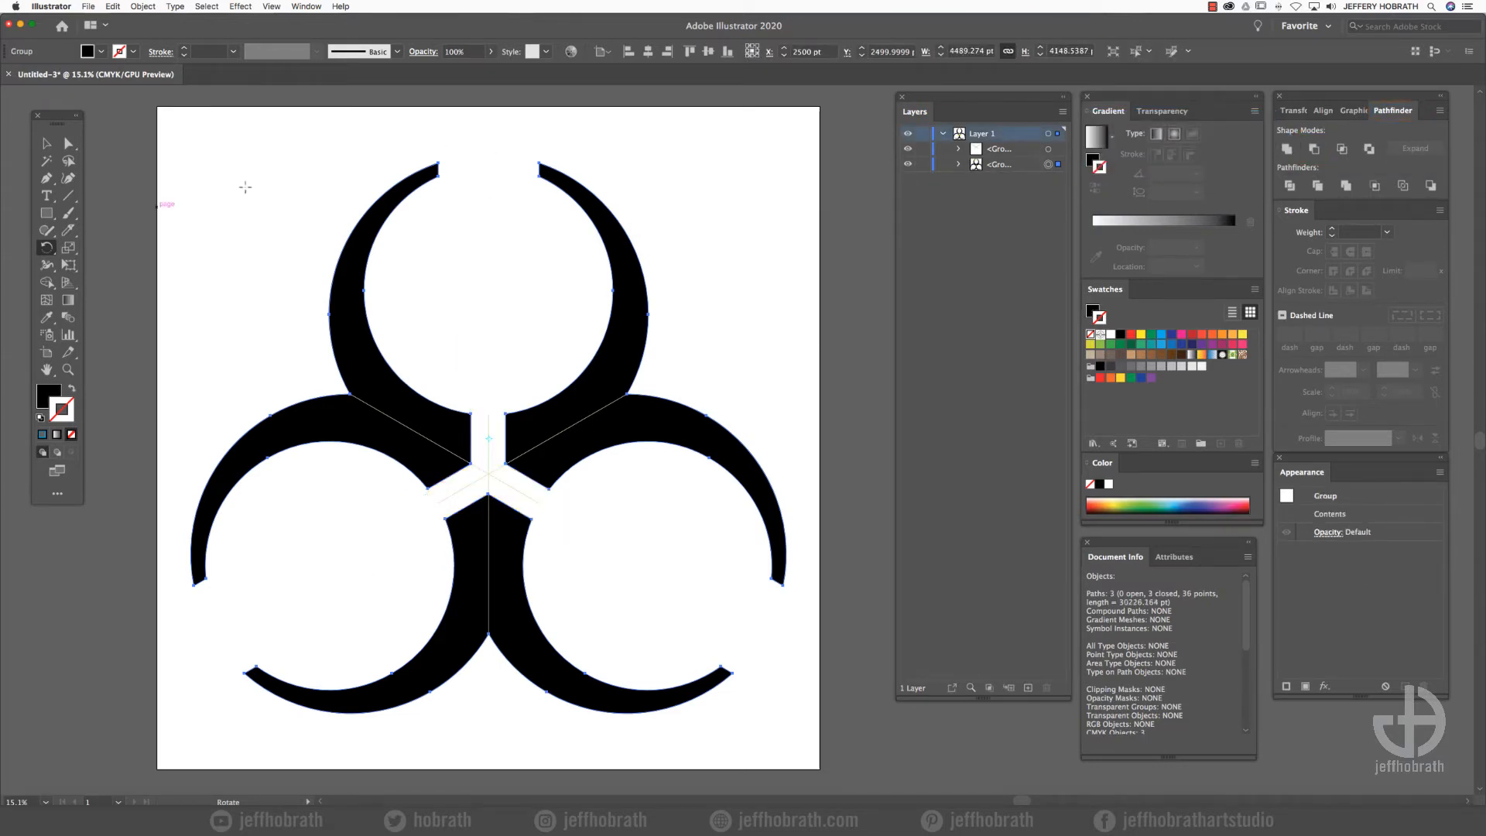
- Draw a black circle about 669 pt in diameter centred on the guide lines' intersection
{"action": "left_click", "coordinate": [47, 216]}
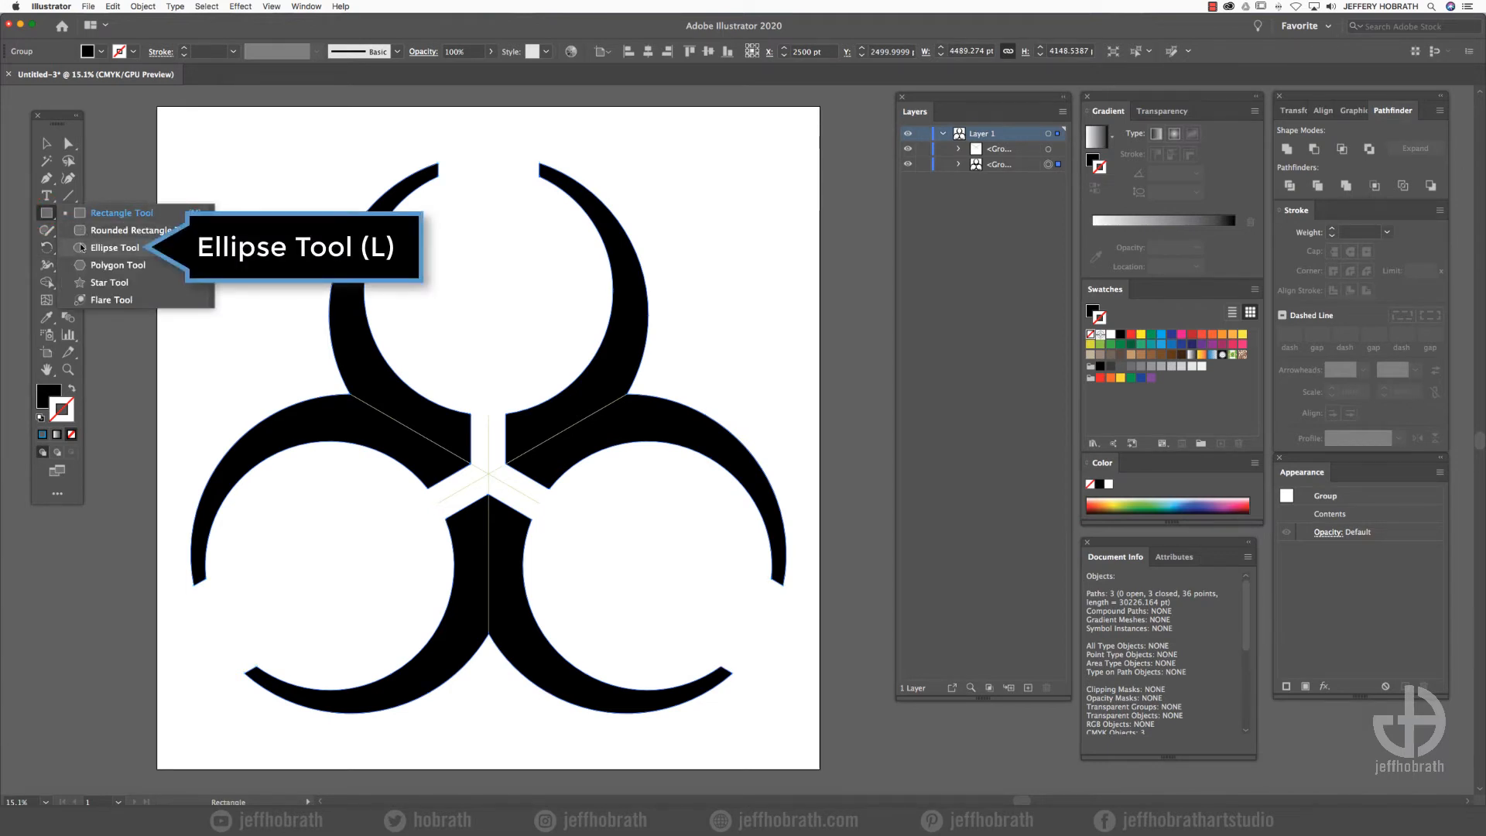
{"action": "left_click", "coordinate": [83, 248]}
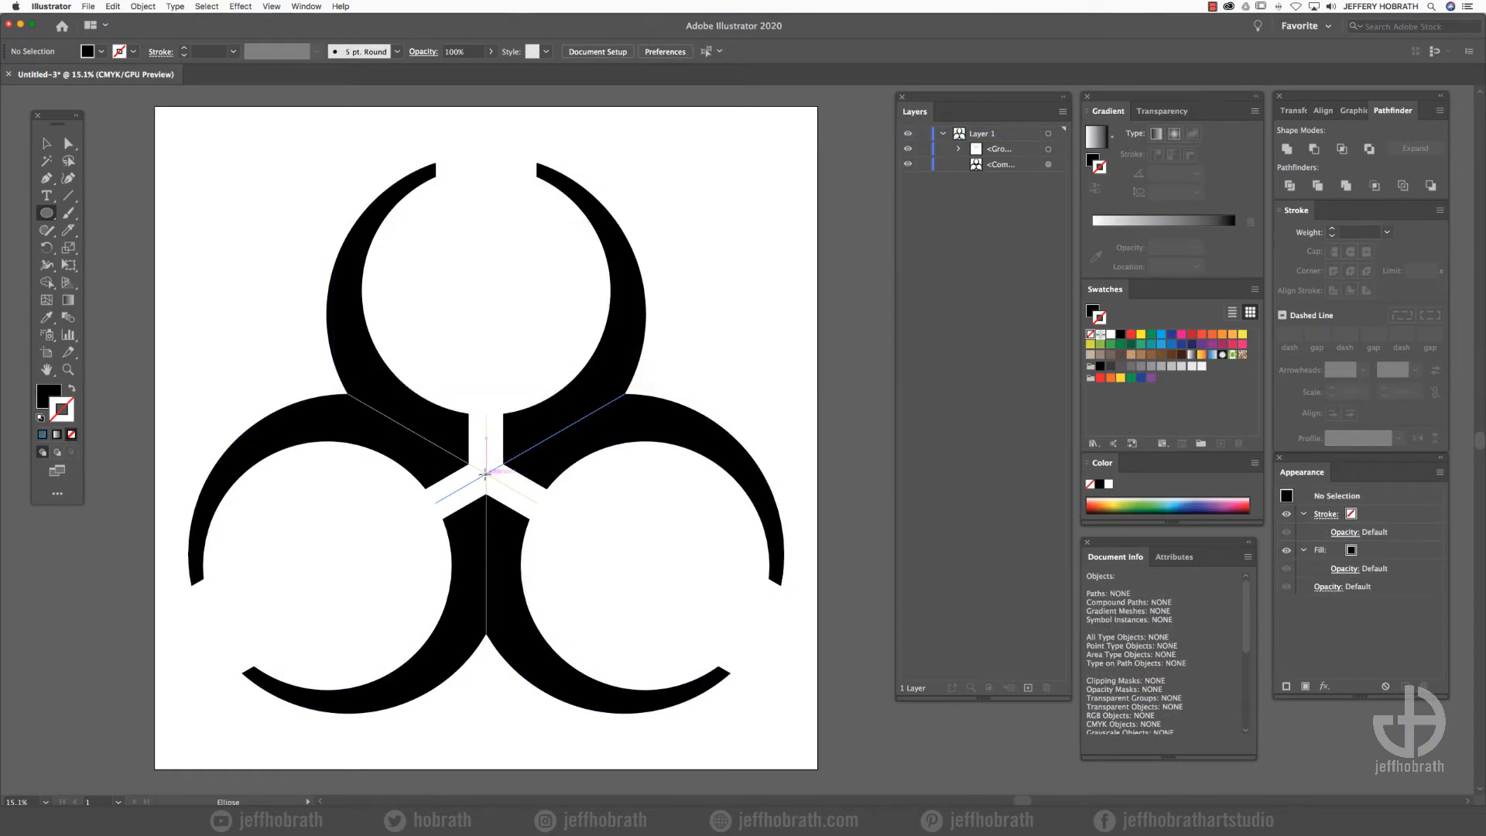
{"action": "left_click_drag", "start_coordinate": [485, 473], "coordinate": [515, 518]}
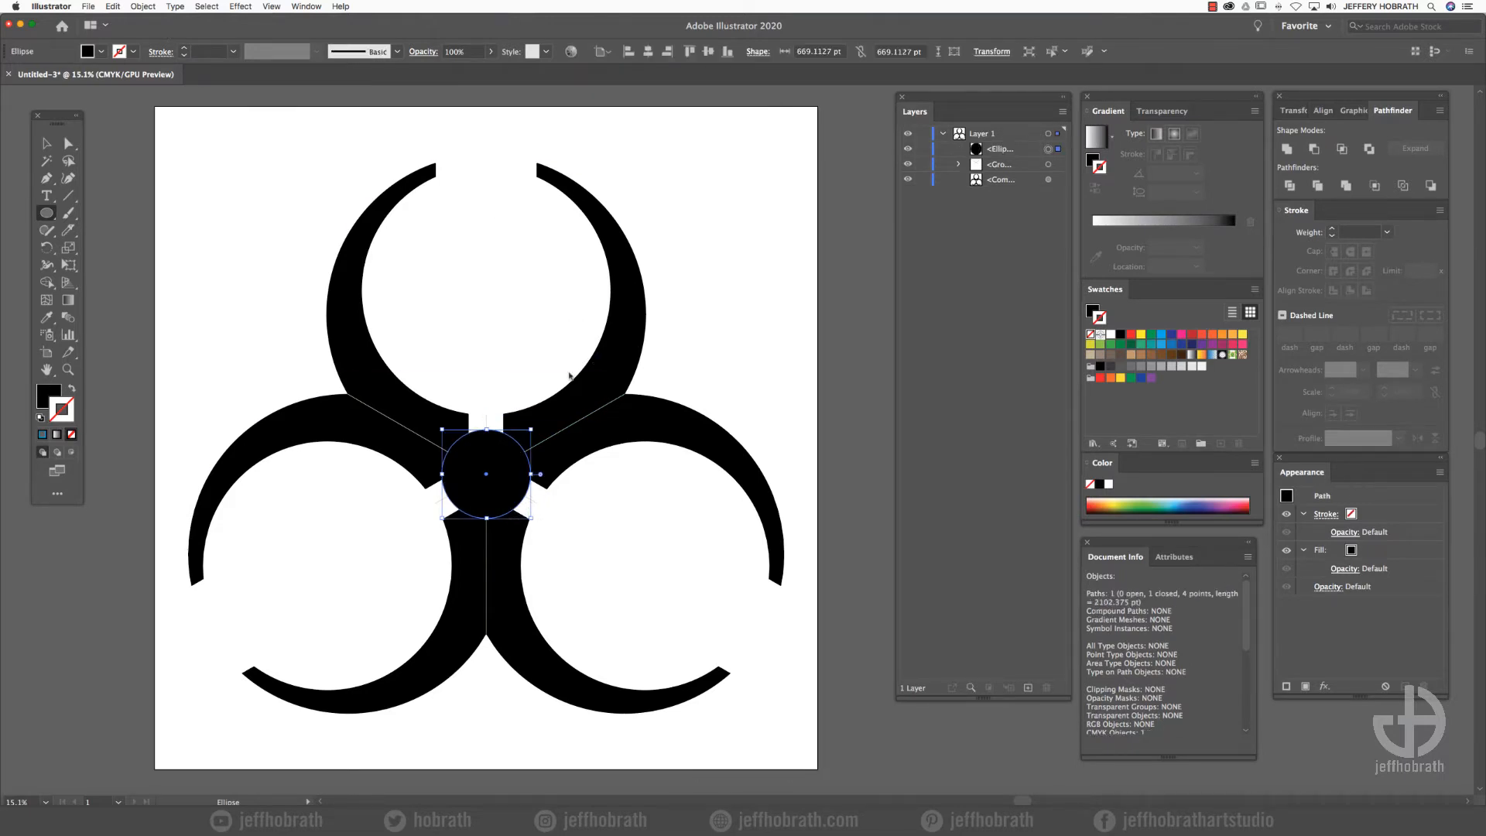
- Copy the centre circle to the clipboard and place the original below the guide group in the stacking order
{"action": "left_click", "coordinate": [113, 6]}
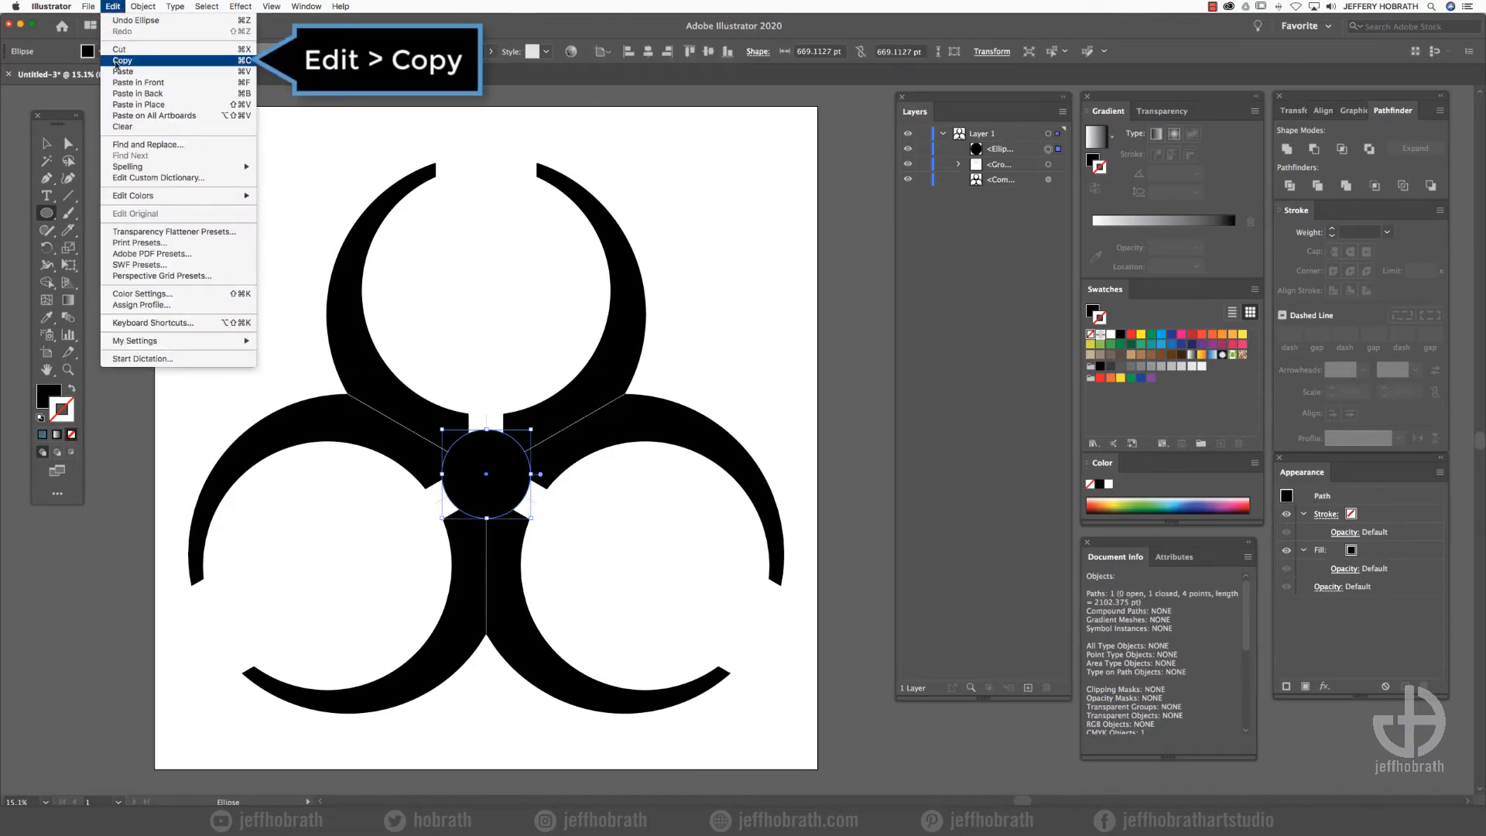
{"action": "left_click", "coordinate": [118, 62]}
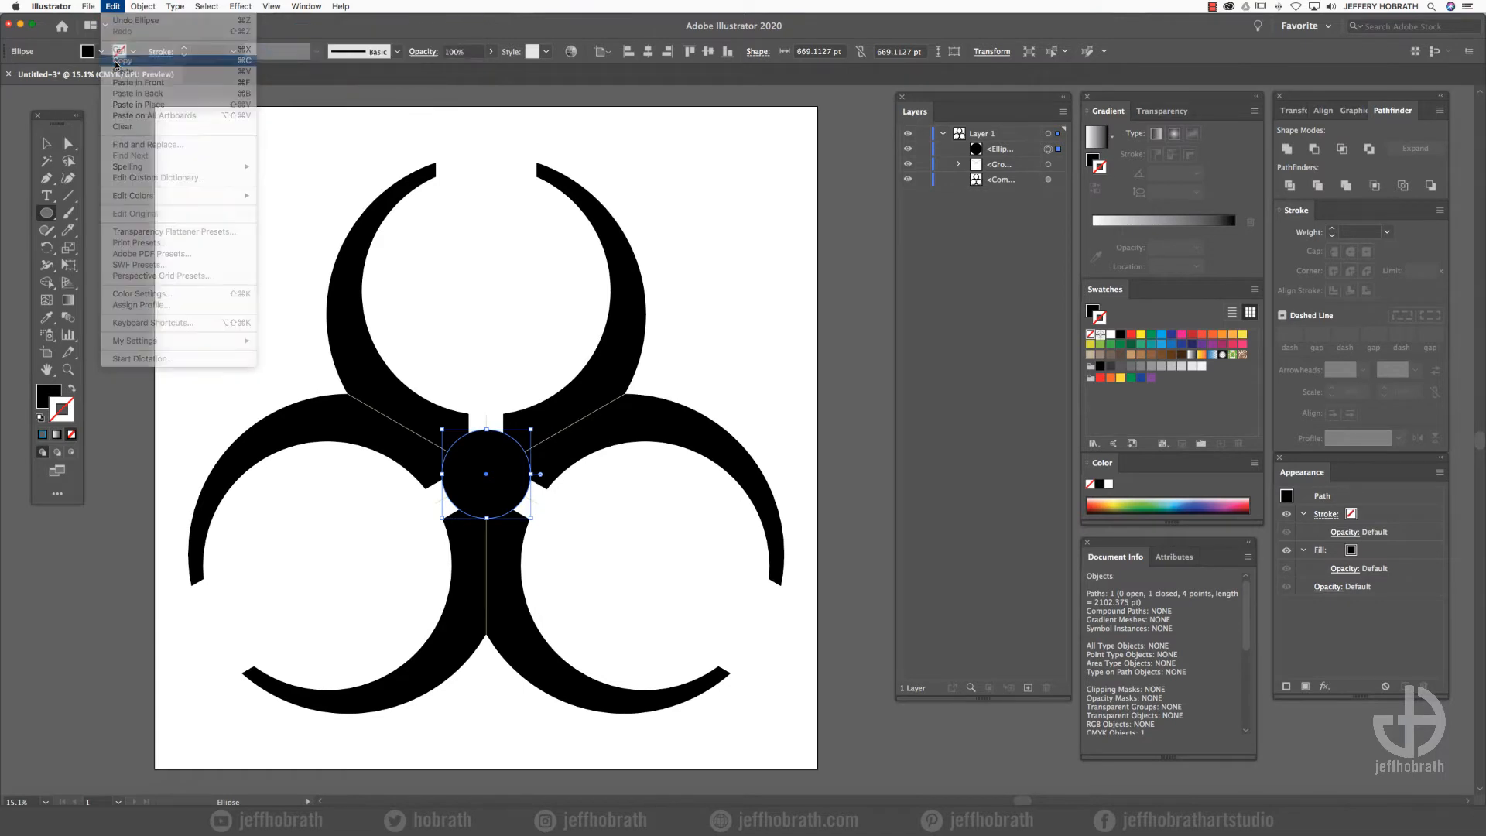
{"action": "left_click_drag", "start_coordinate": [1023, 149], "coordinate": [1048, 183]}
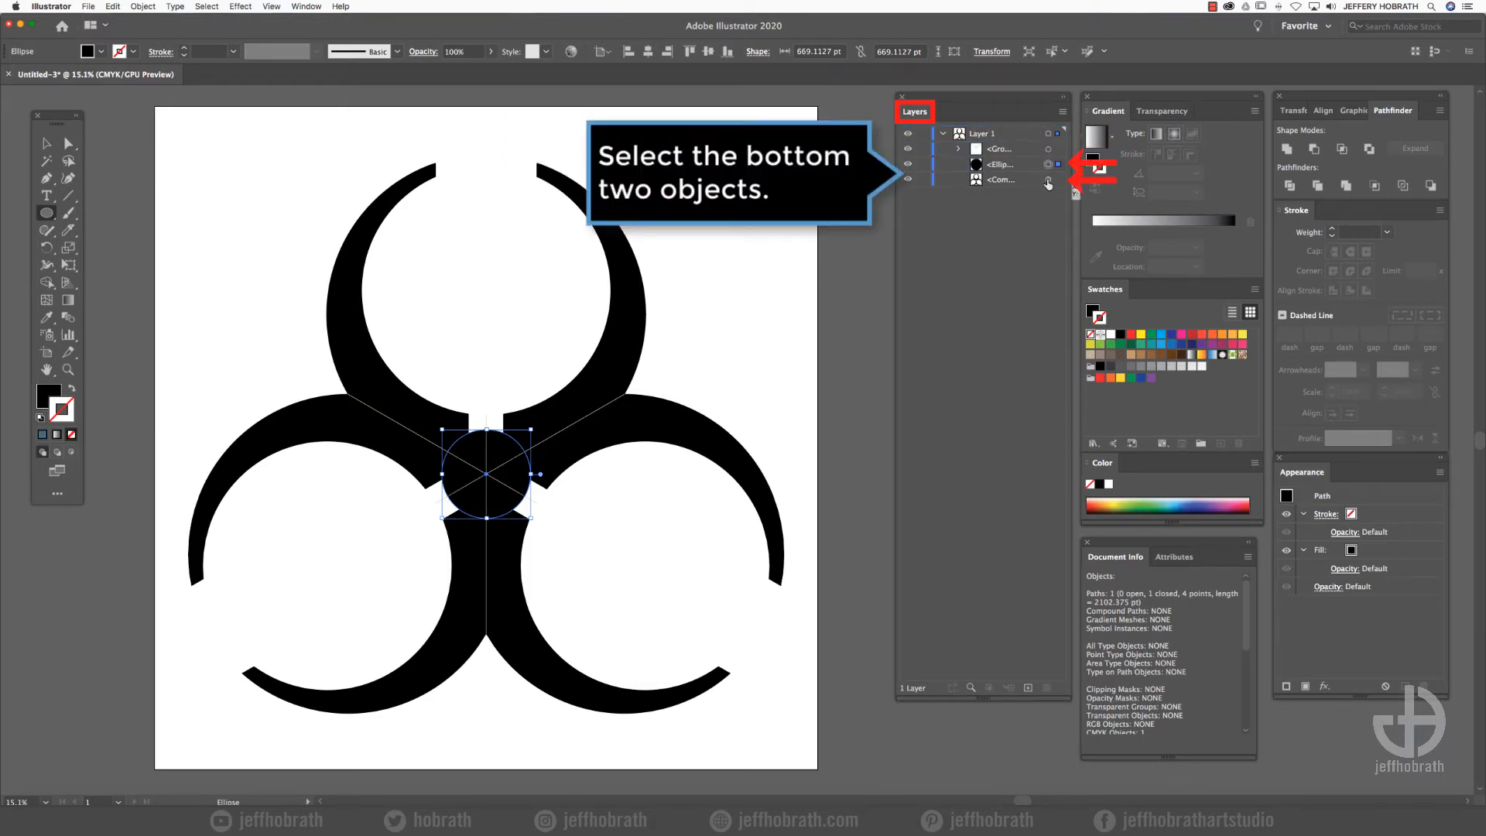
- Cut the centre circle out of the black symbol with Minus Front and paste the copied circle in back
{"action": "left_click", "coordinate": [1048, 179], "text": "shift"}
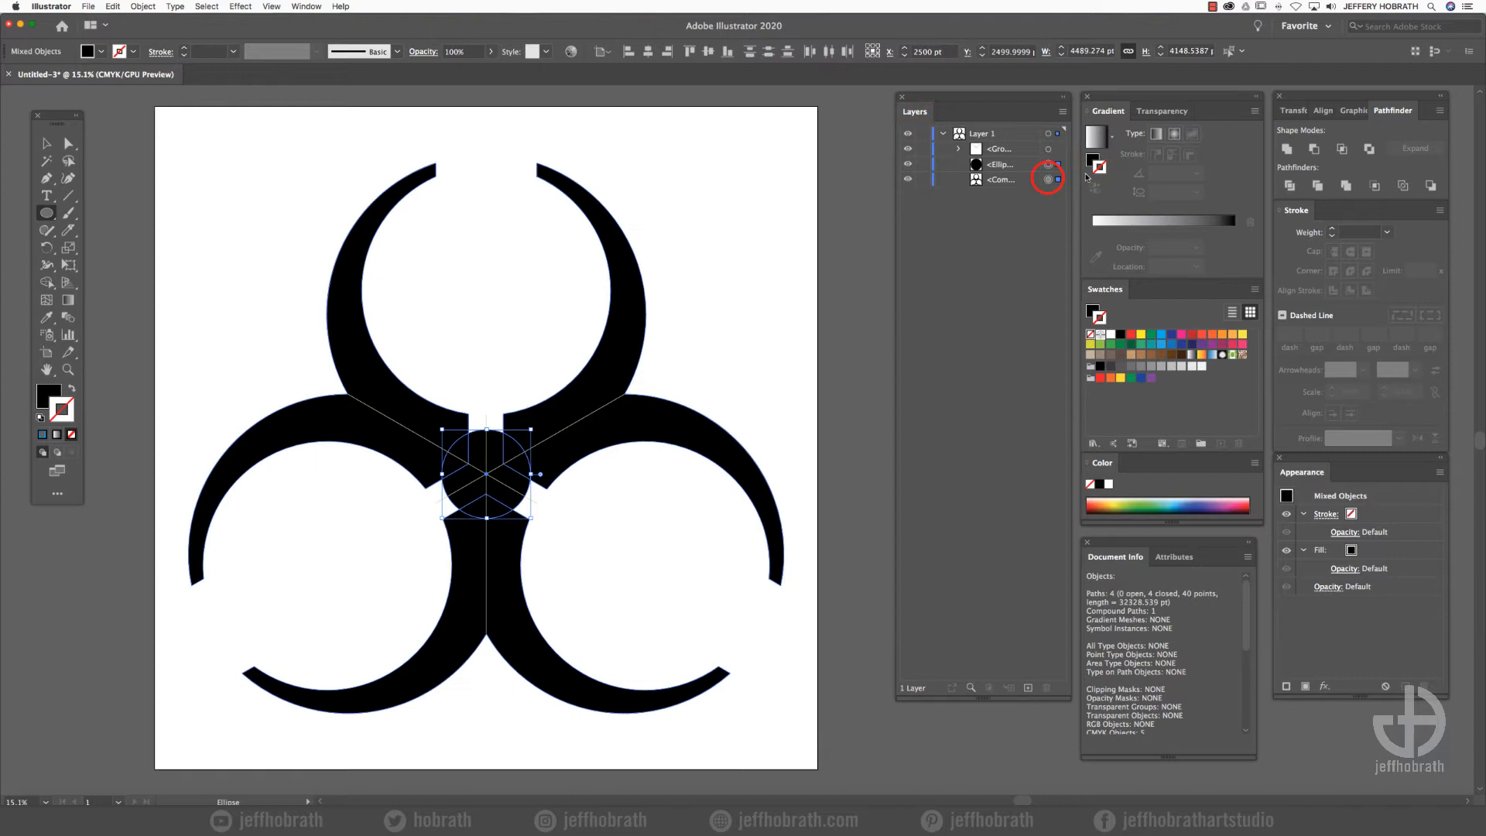
{"action": "left_click", "coordinate": [1313, 150]}
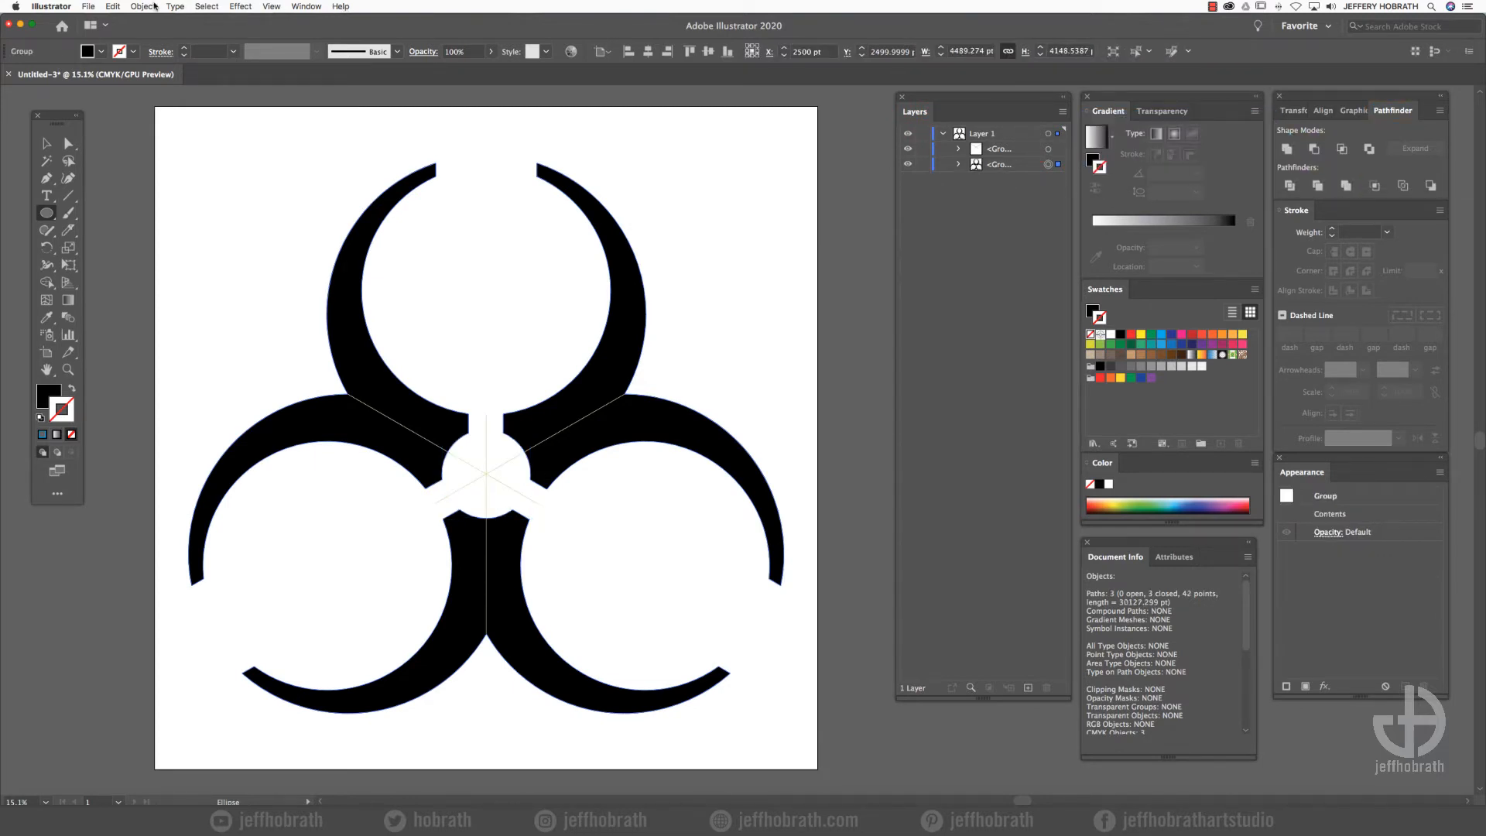
{"action": "left_click", "coordinate": [113, 6]}
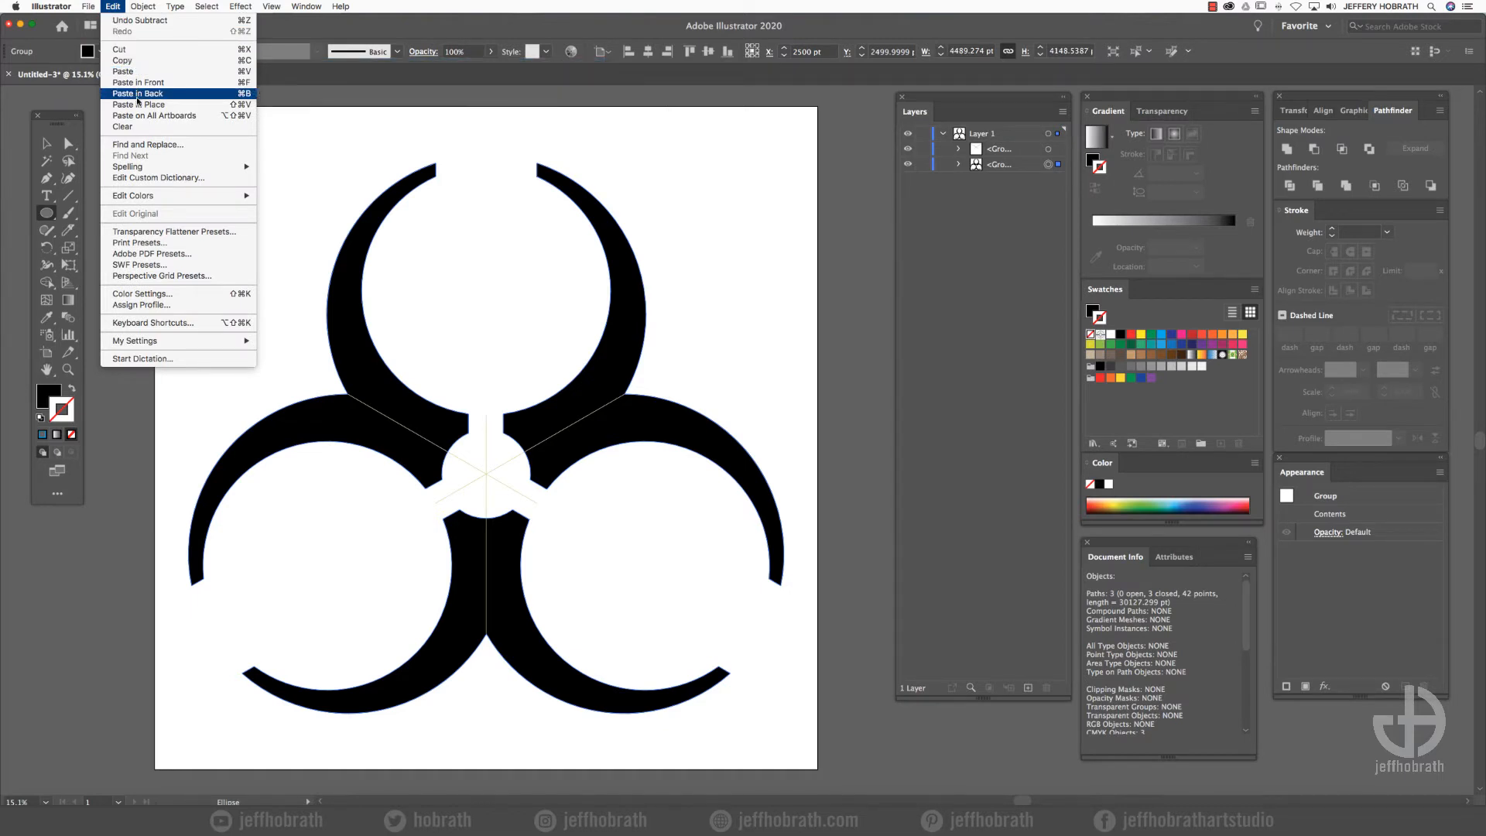
{"action": "left_click", "coordinate": [137, 93]}
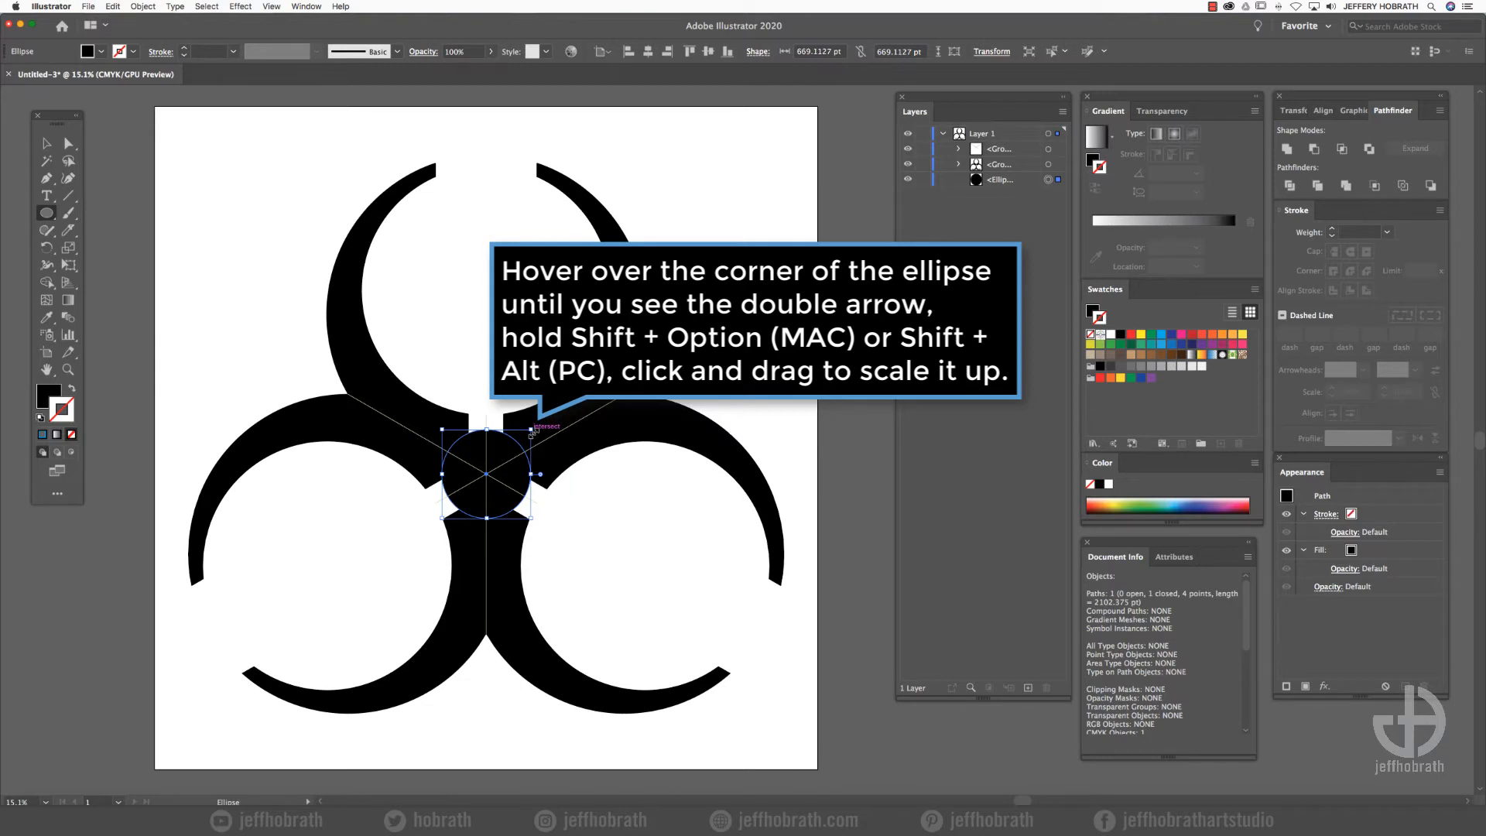
- Enlarge the pasted circle from its centre to about 1955 pt in diameter and give it a black 321 pt stroke without fill
{"action": "left_click_drag", "start_coordinate": [532, 430], "coordinate": [658, 345]}
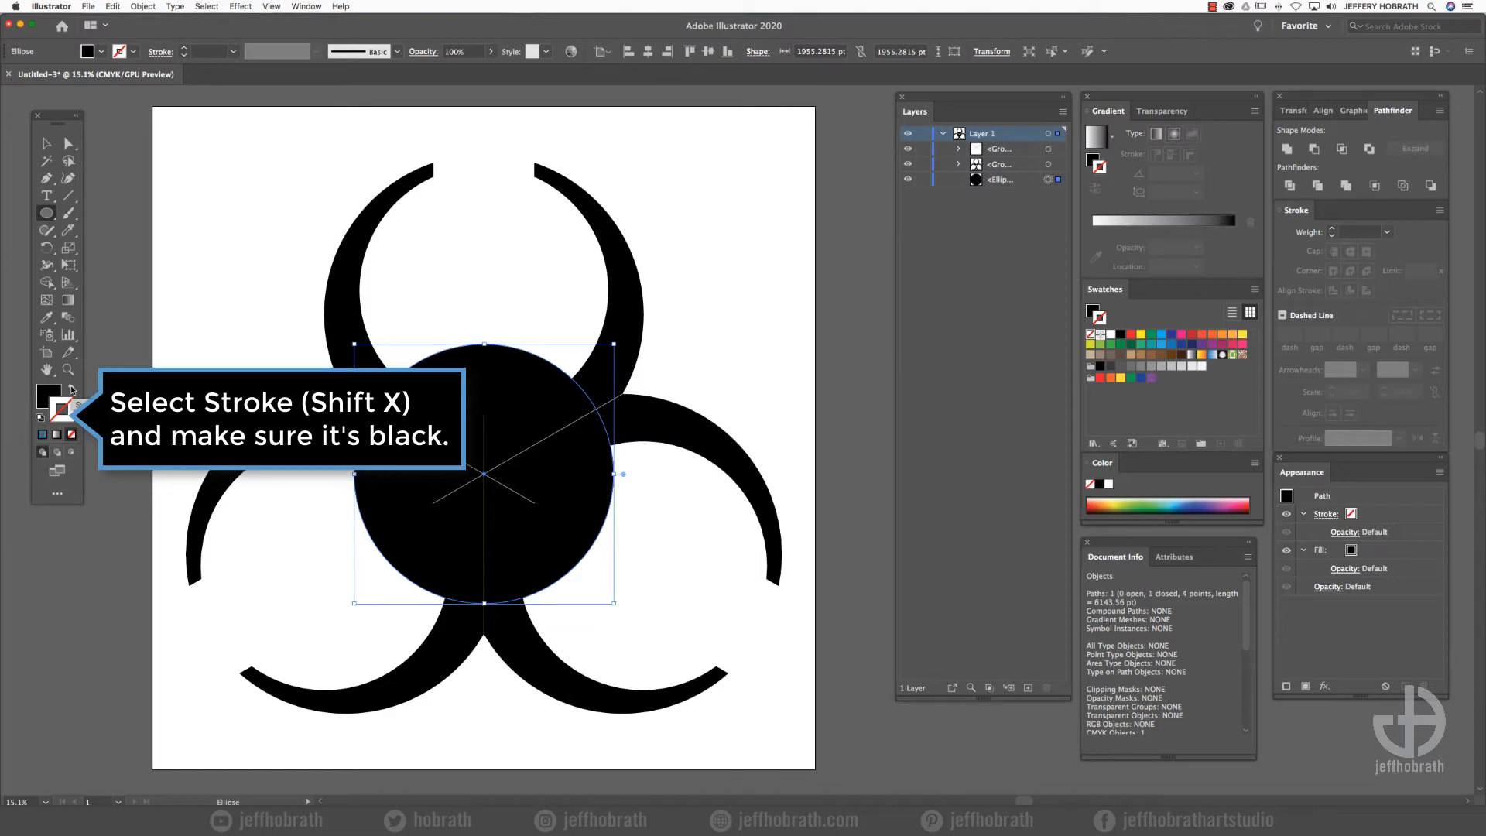
{"action": "left_click", "coordinate": [72, 389]}
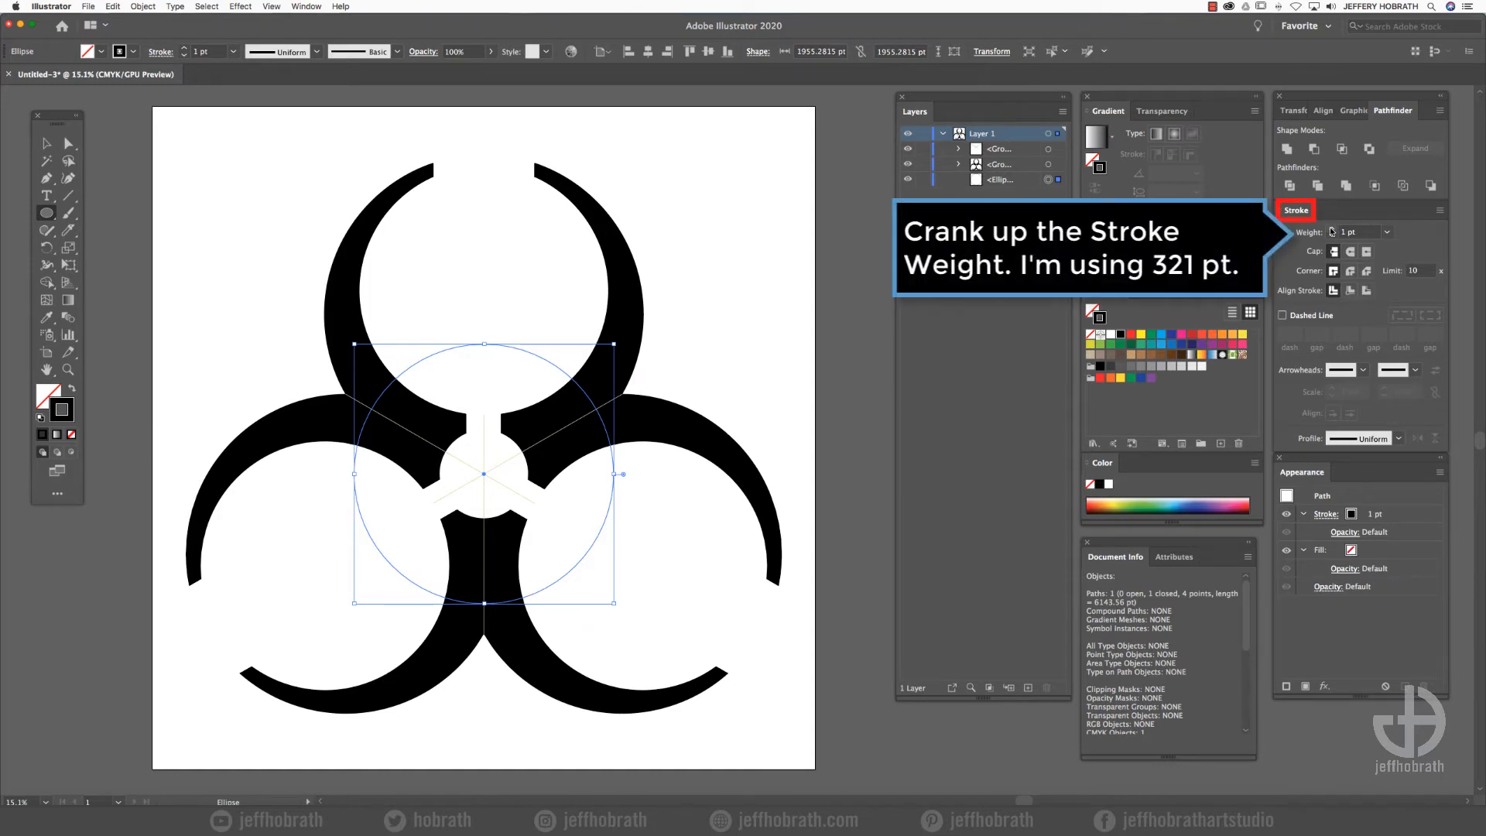
{"action": "left_click_drag", "start_coordinate": [1331, 231], "coordinate": [1331, 232]}
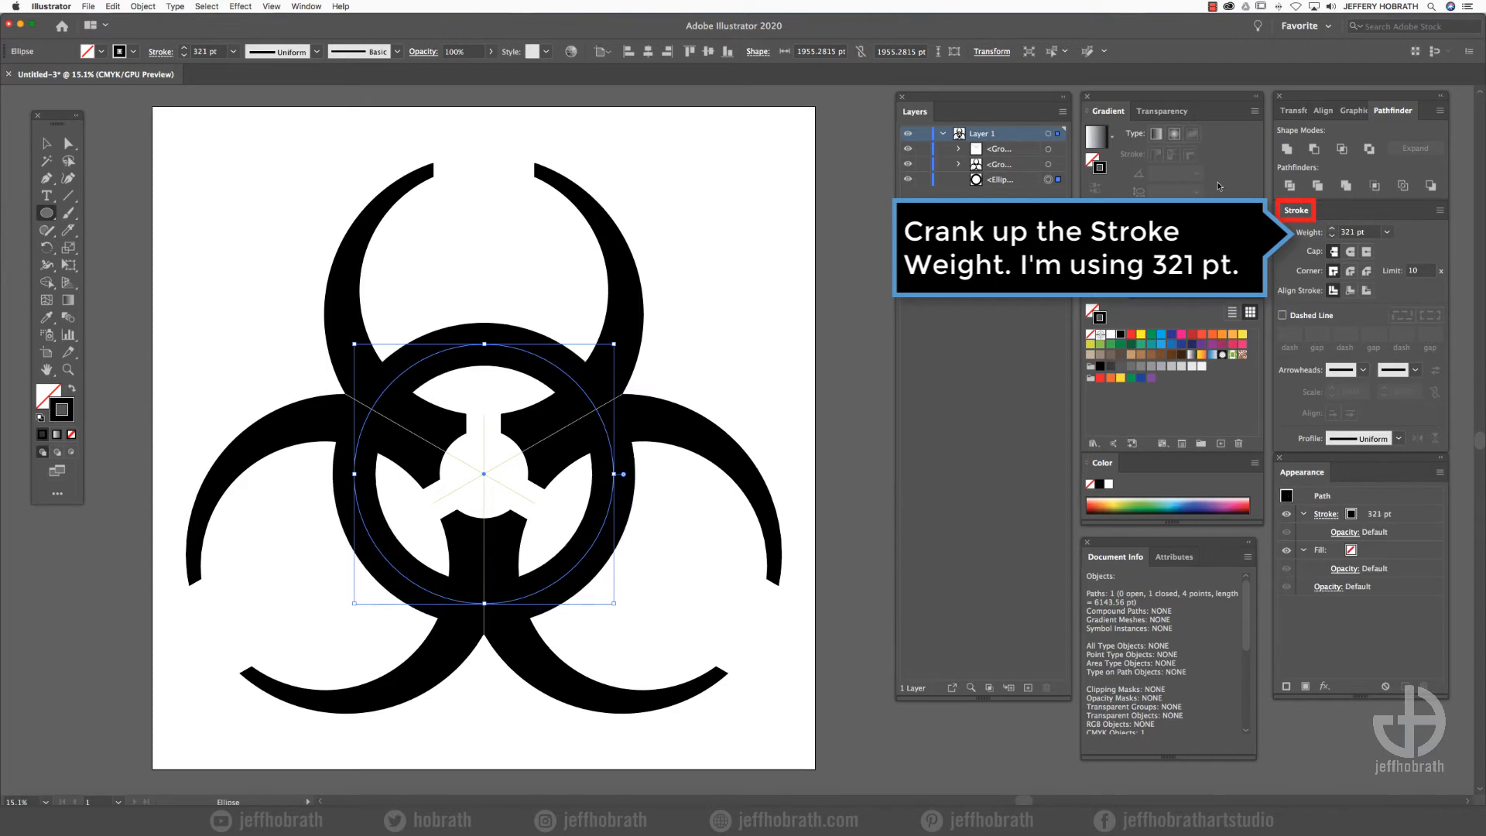
- Convert the ring's stroke to a filled shape with Outline Stroke and delete the group of guide lines
{"action": "left_click", "coordinate": [139, 6]}
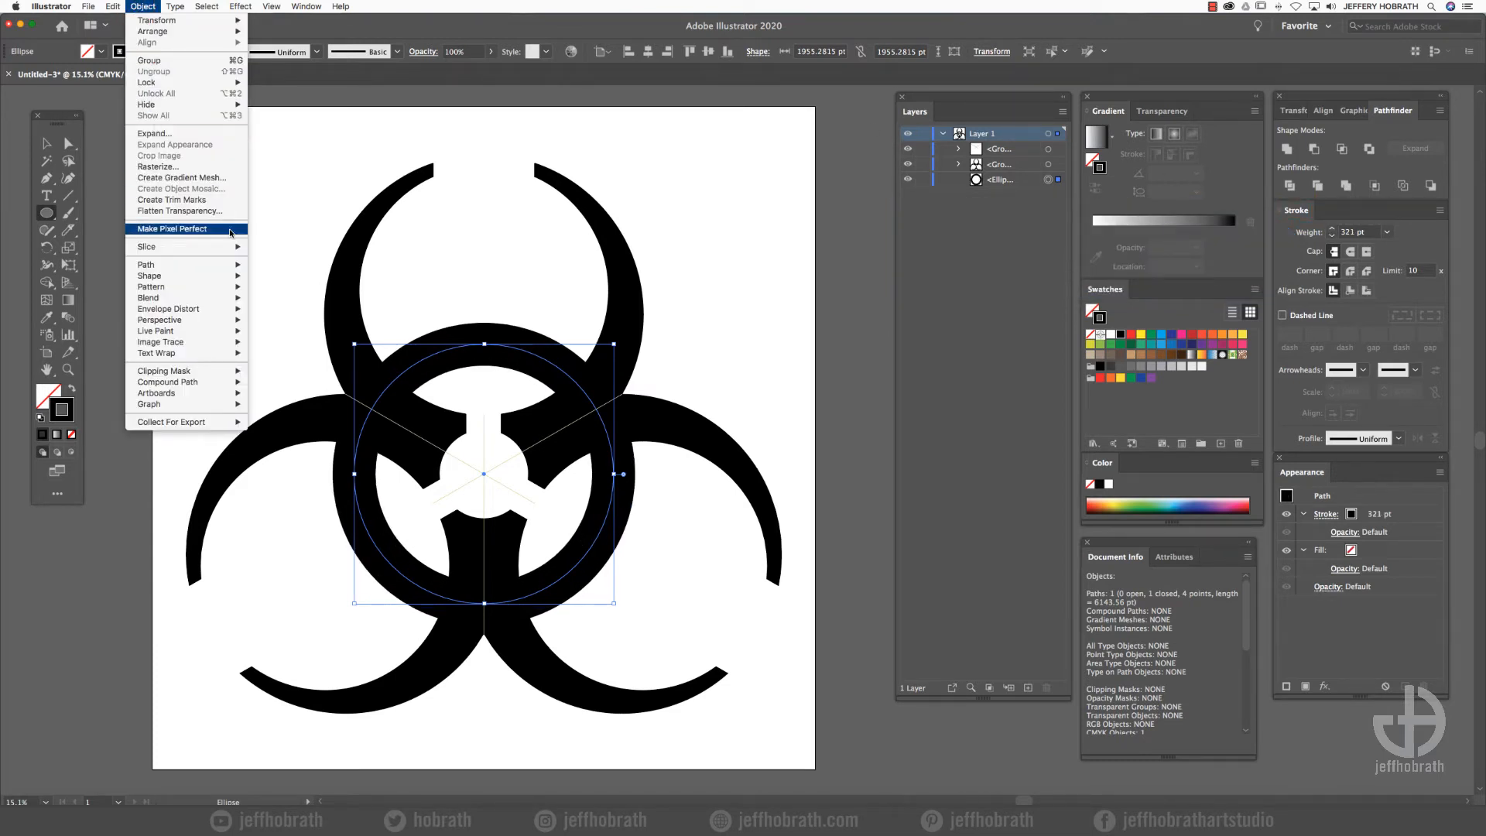
{"action": "mouse_move", "coordinate": [236, 264]}
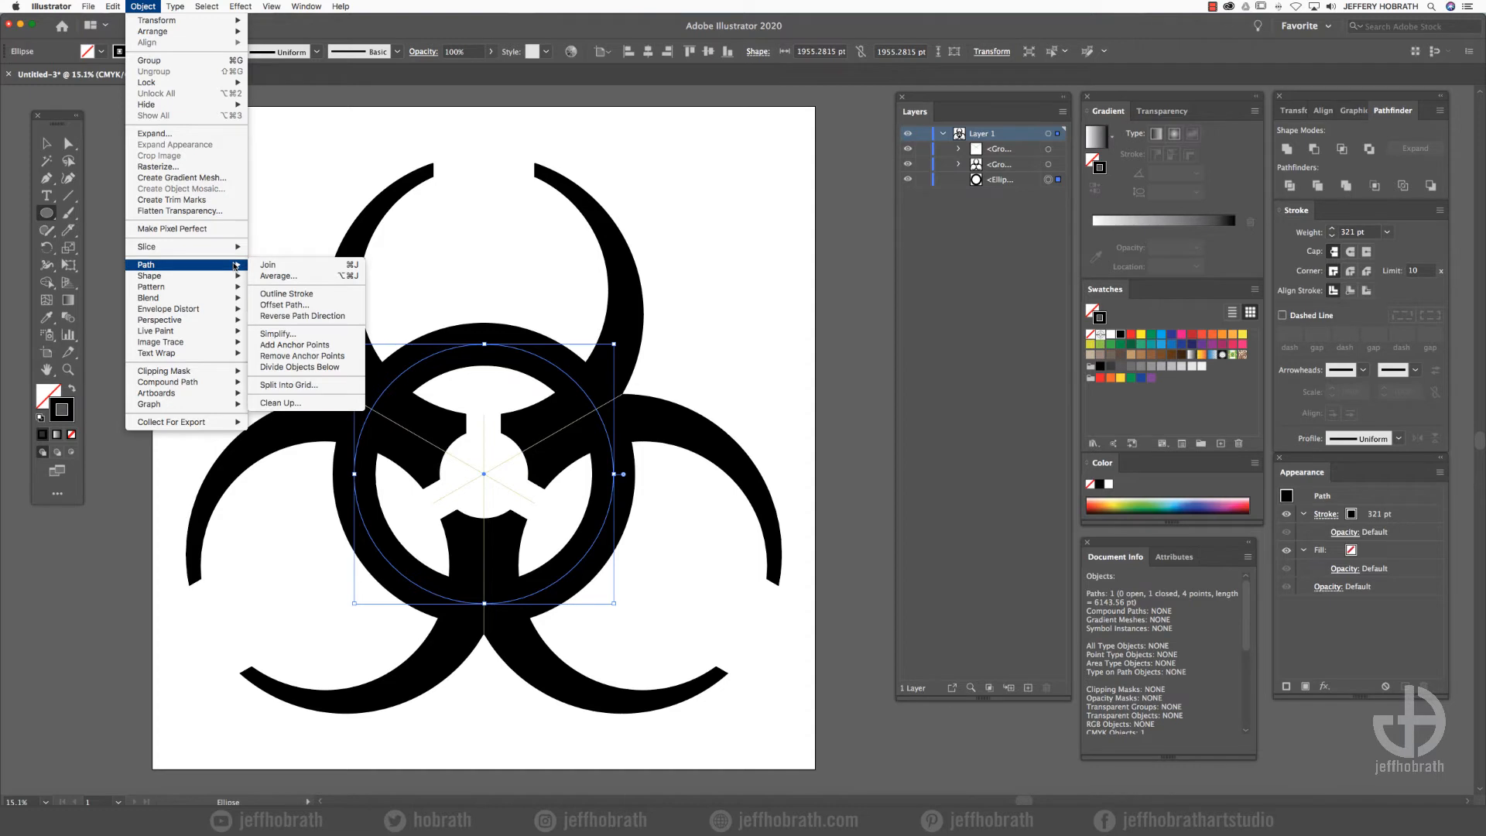
{"action": "left_click", "coordinate": [286, 294]}
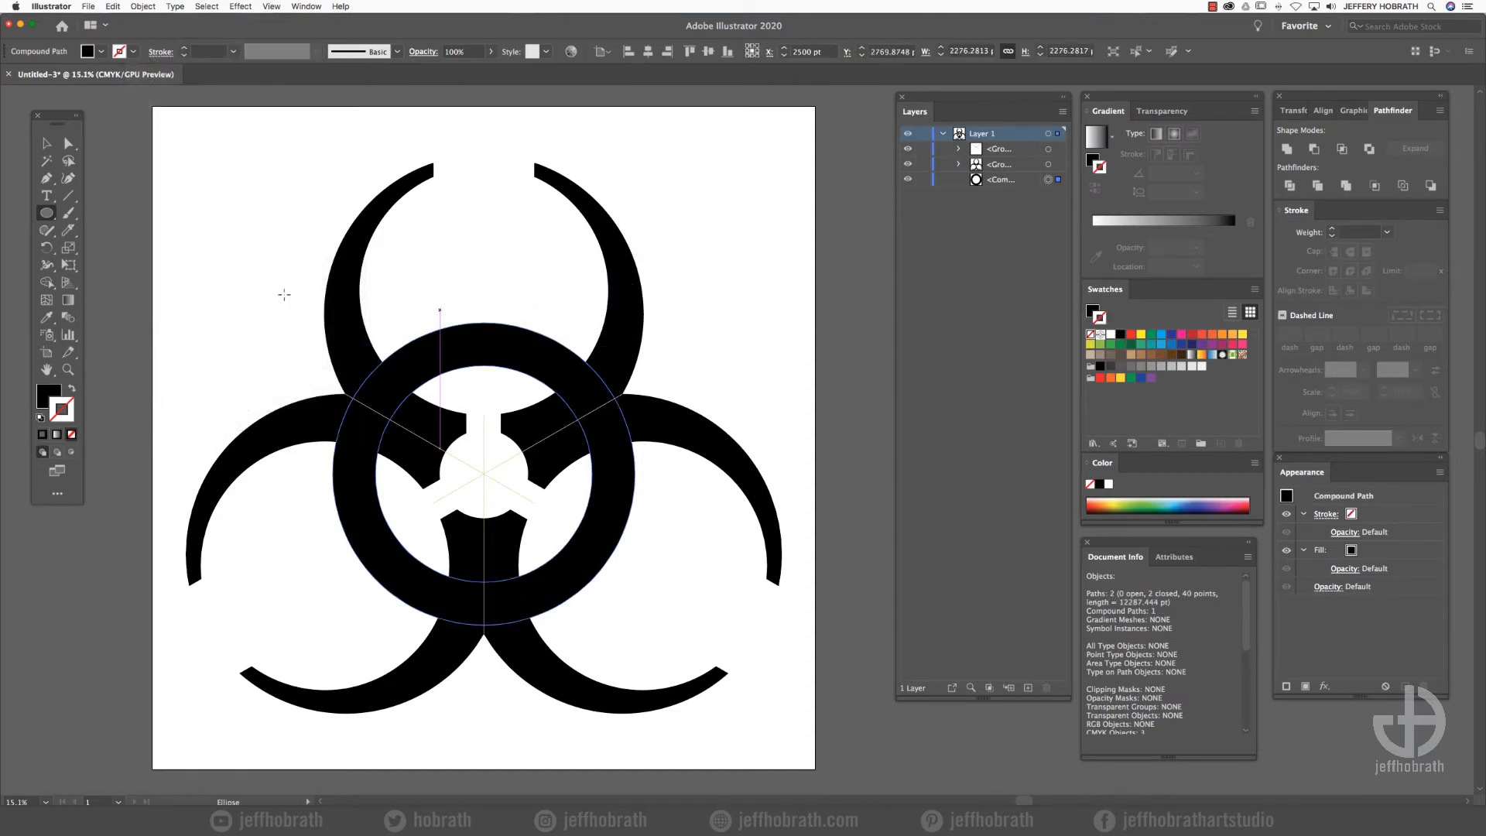
{"action": "left_click", "coordinate": [1016, 154]}
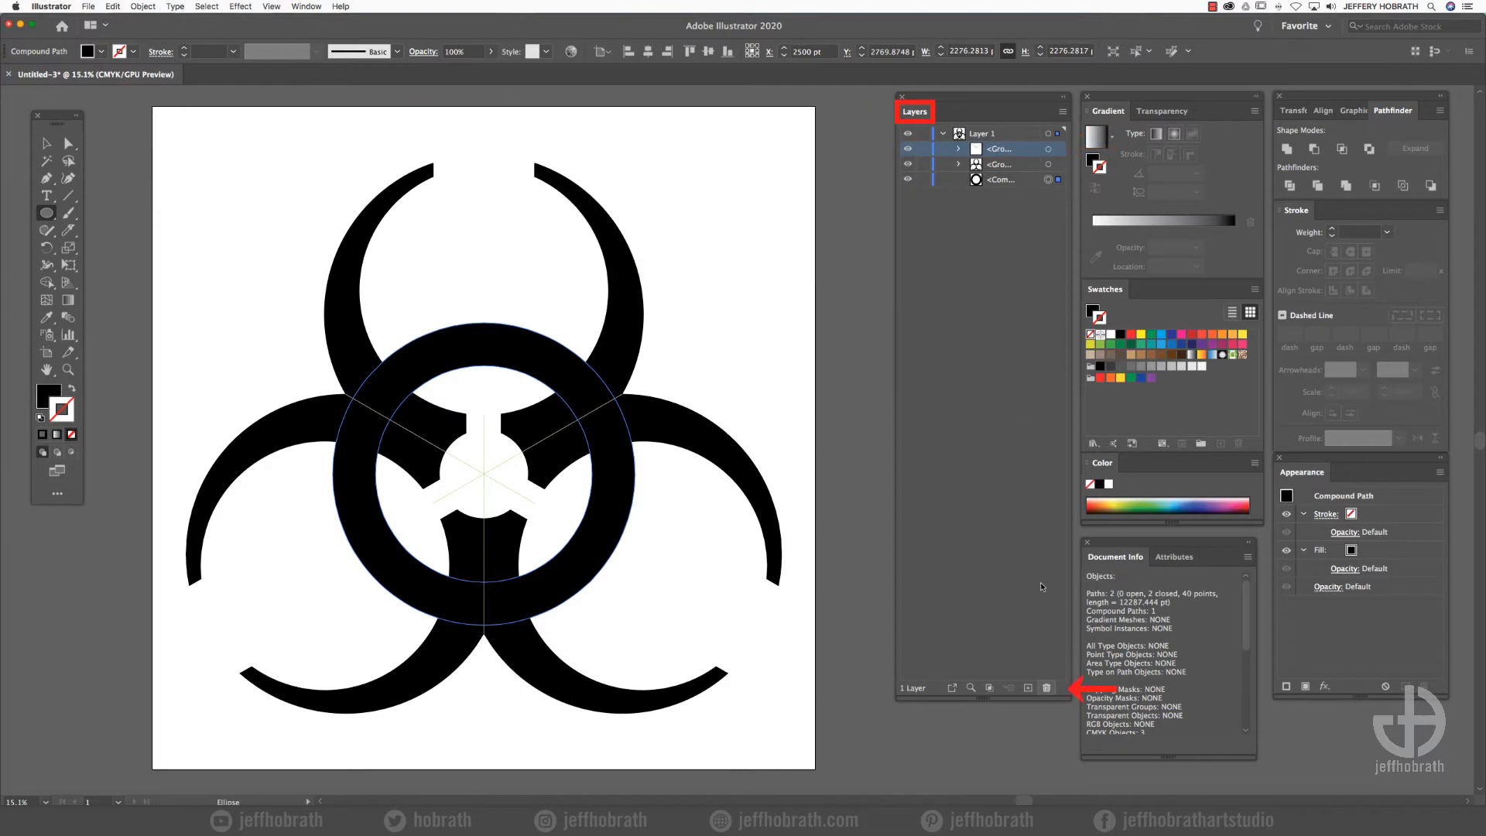
{"action": "left_click", "coordinate": [1047, 687]}
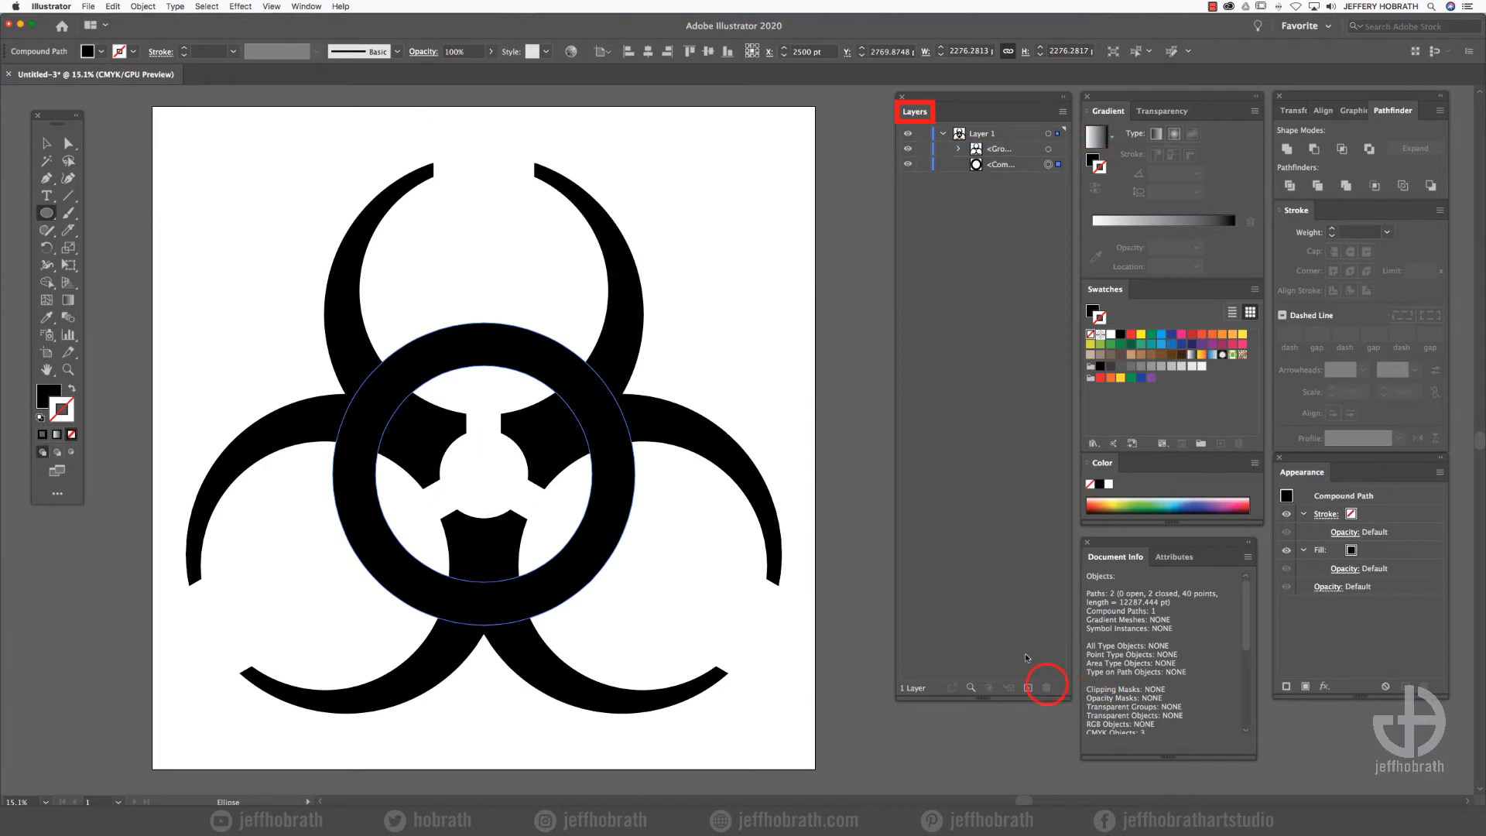
- Turn the group of three symbol arms into a compound path
{"action": "left_click", "coordinate": [1048, 149]}
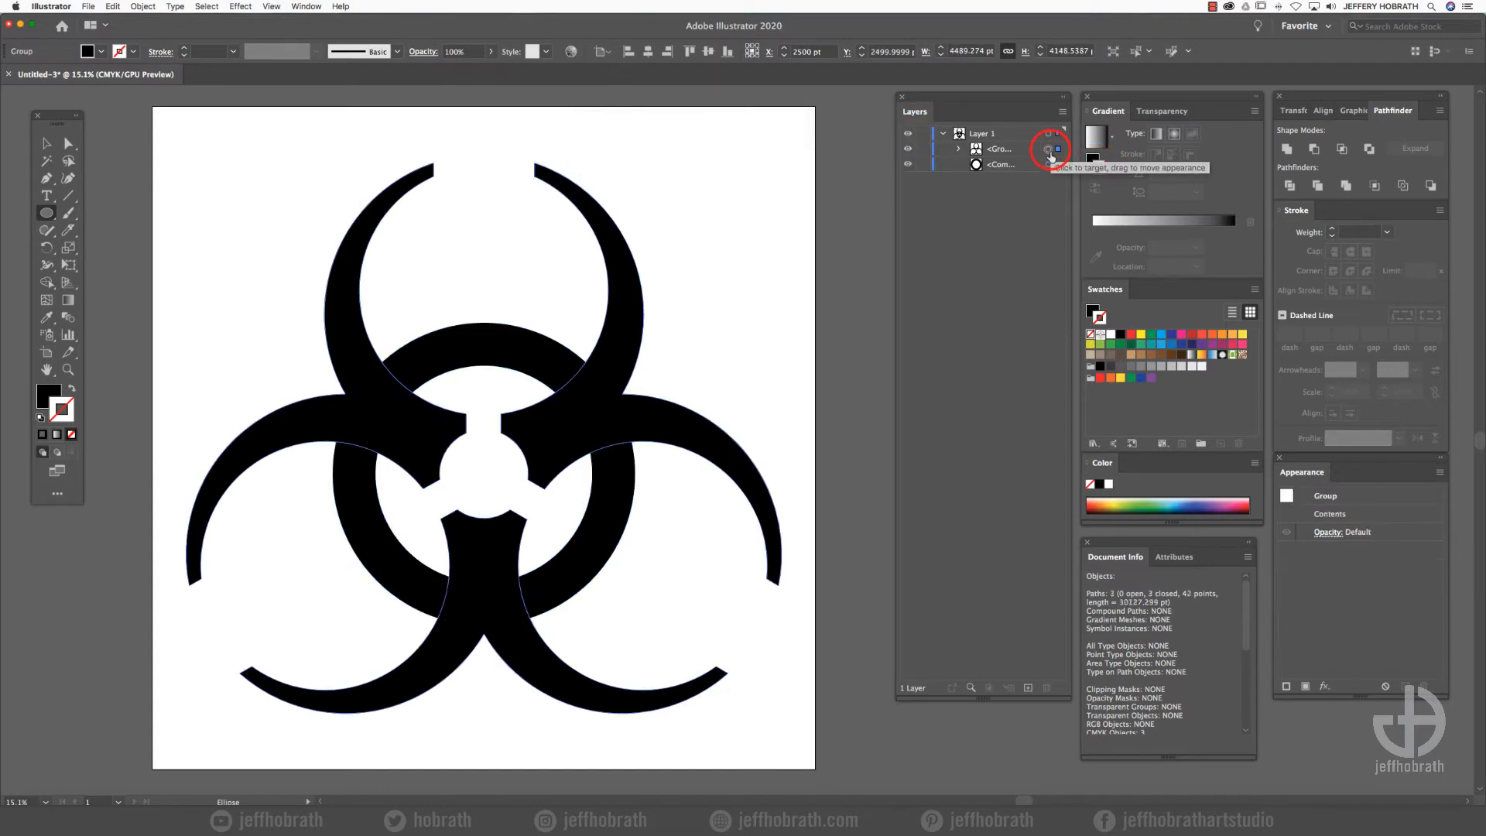
{"action": "left_click", "coordinate": [146, 6]}
{"action": "mouse_move", "coordinate": [185, 381]}
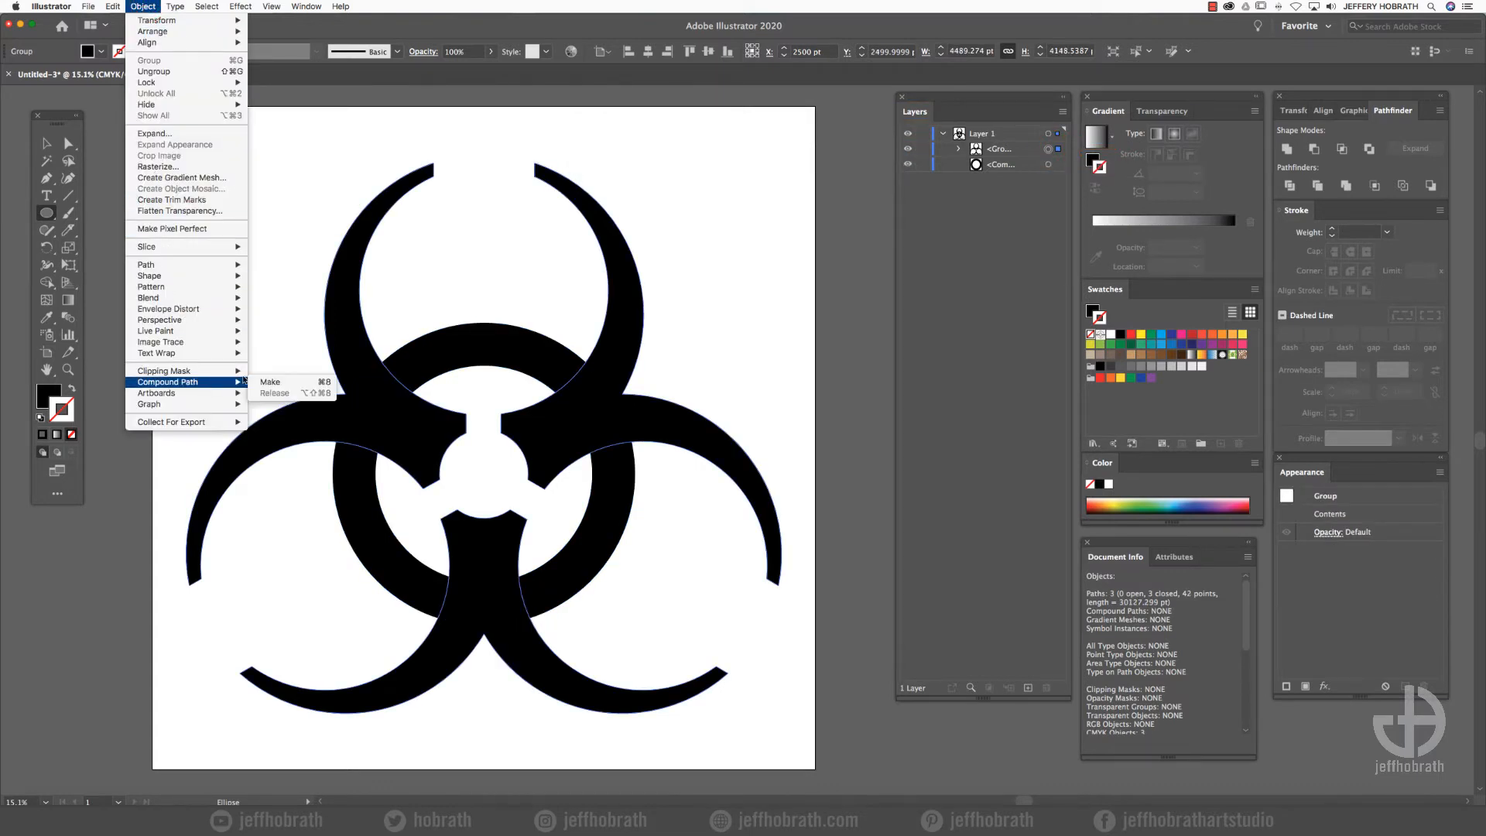
{"action": "left_click", "coordinate": [264, 381]}
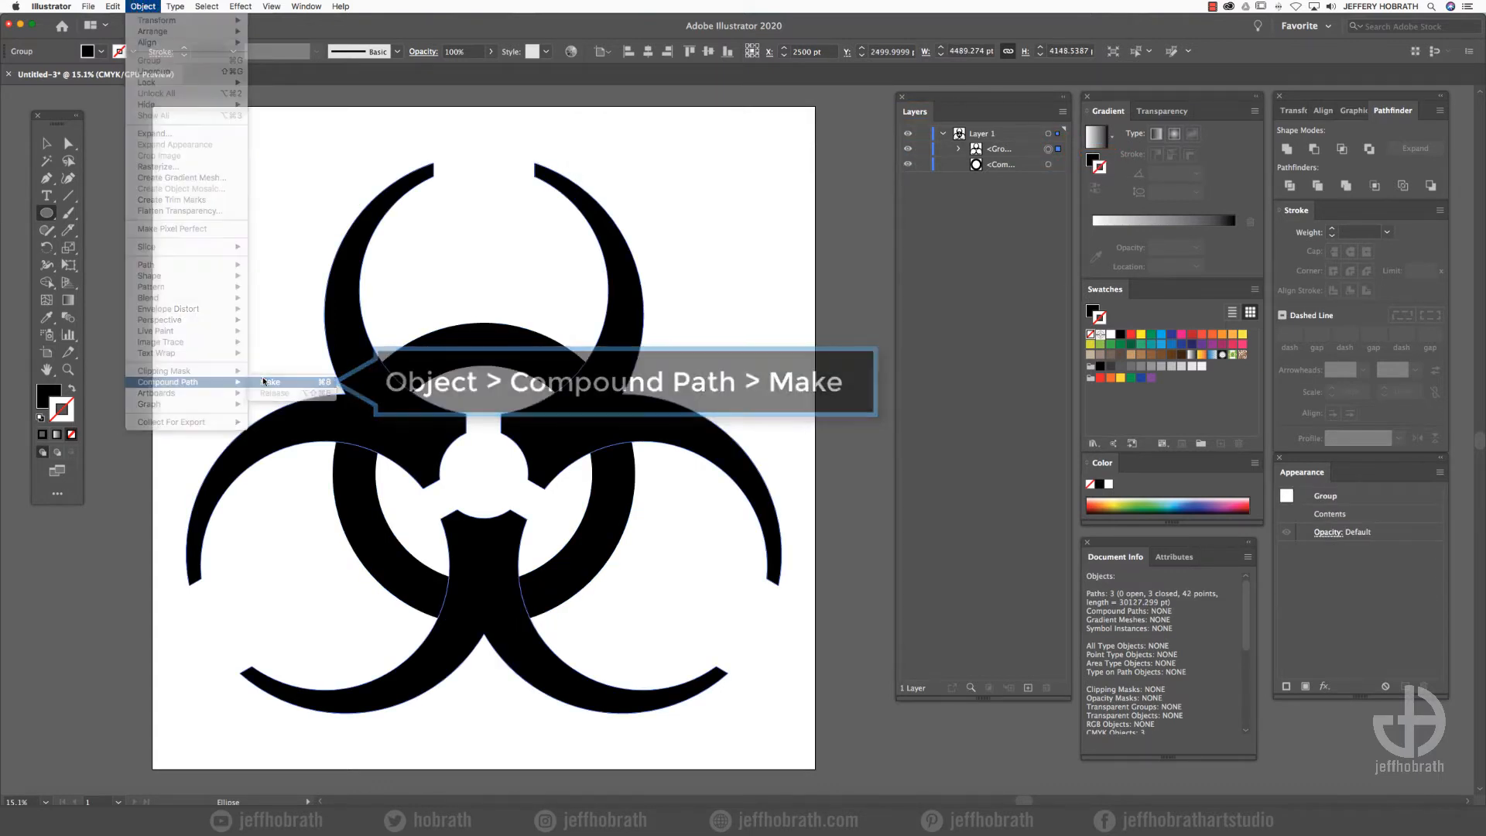
- Offset the three-armed symbol path by 90 pt with miter joins and a miter limit of 3
{"action": "left_click", "coordinate": [143, 7]}
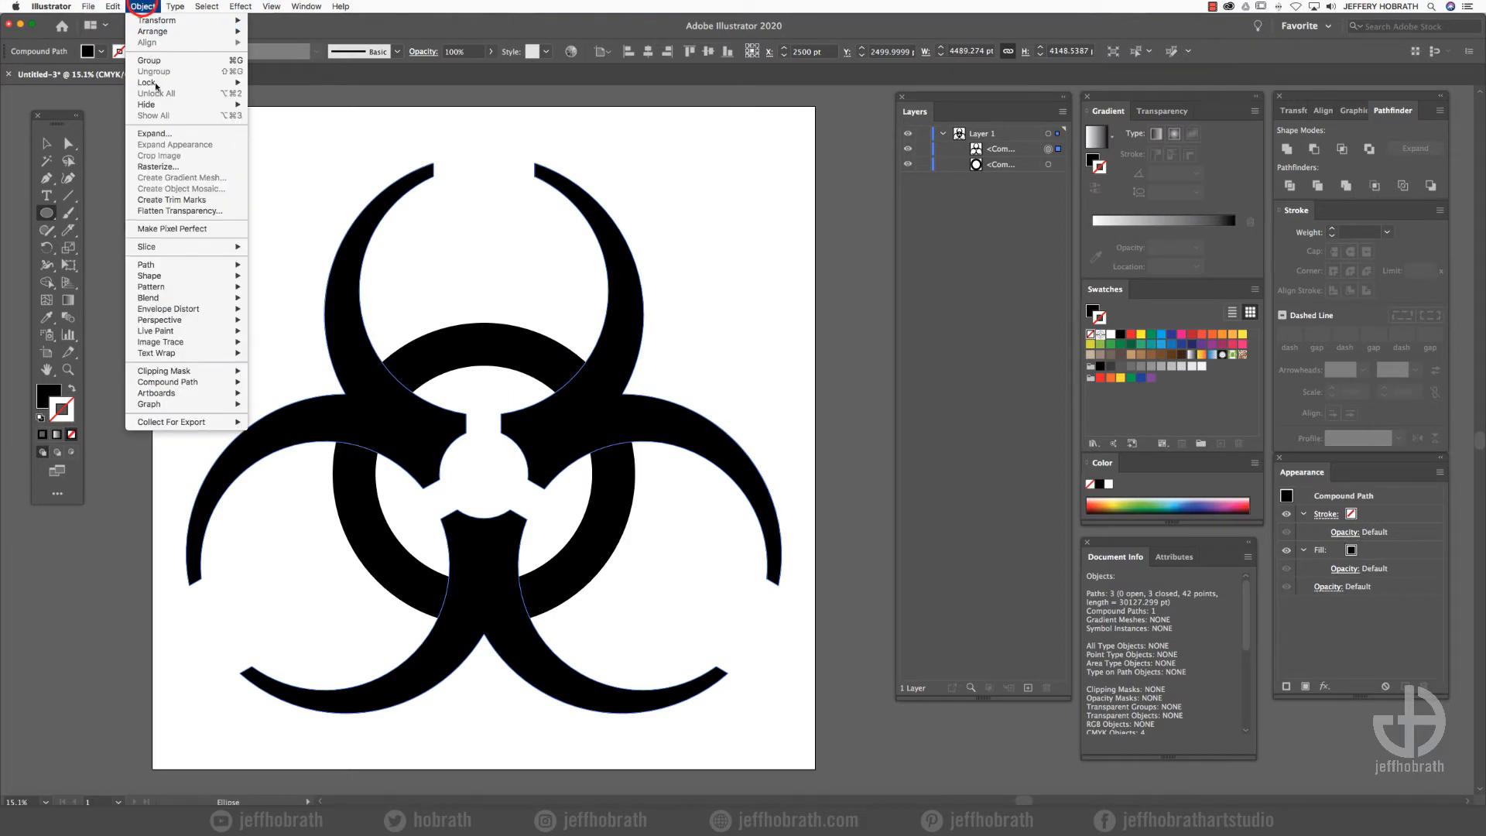
{"action": "mouse_move", "coordinate": [186, 271]}
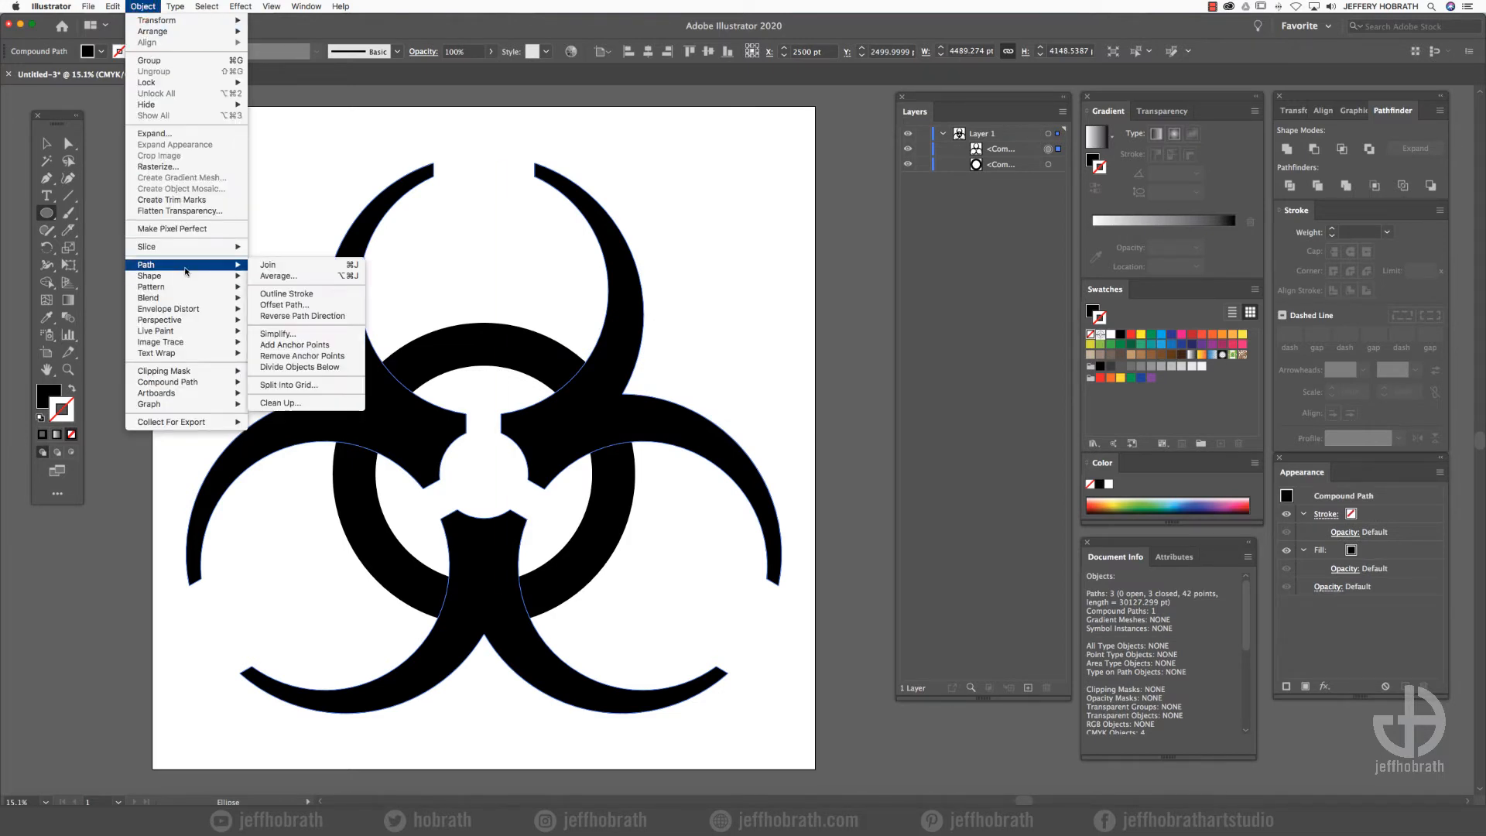
{"action": "left_click", "coordinate": [302, 306]}
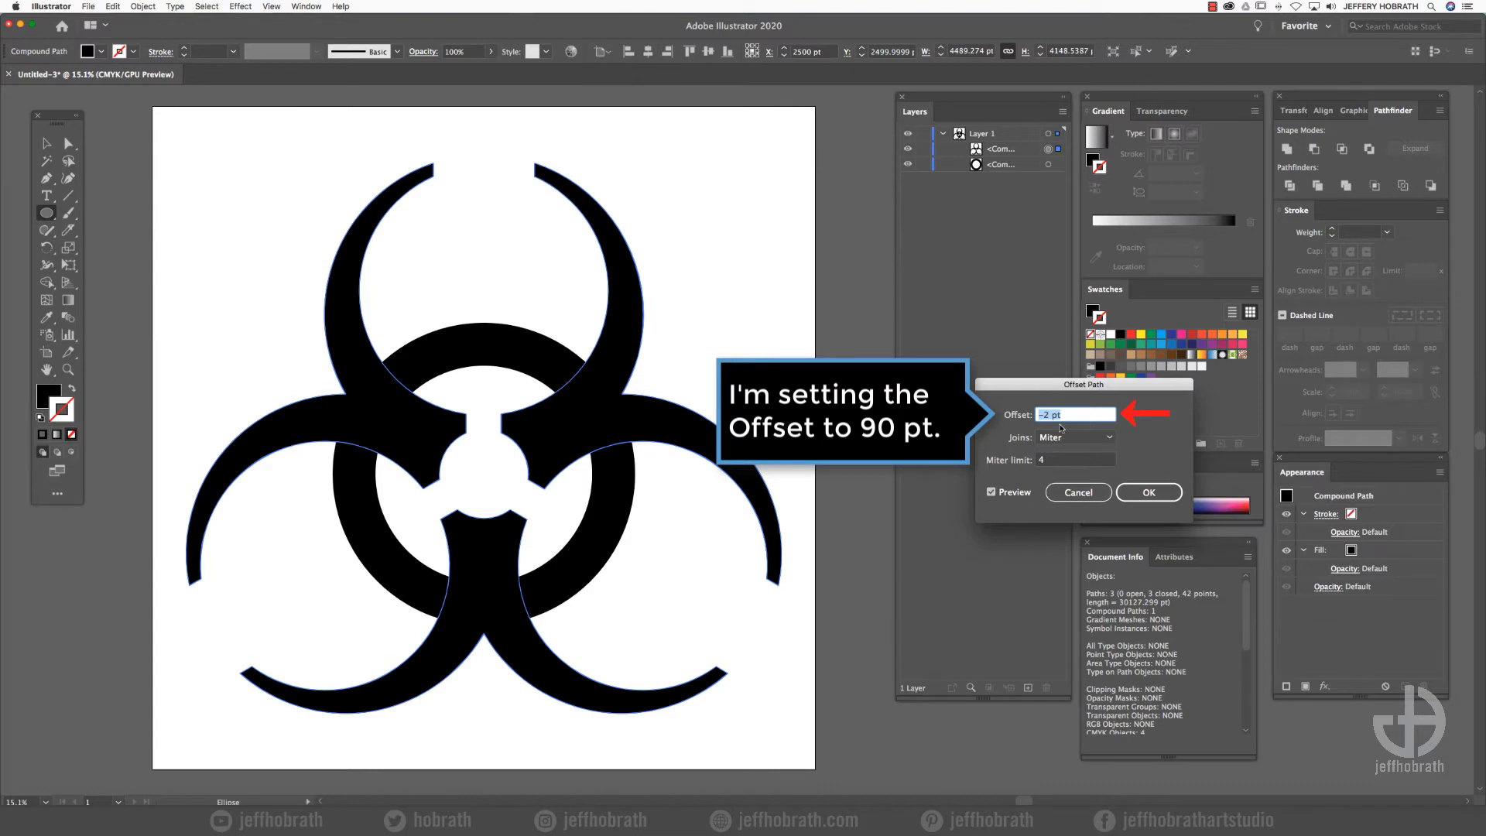
{"action": "type", "text": "90"}
{"action": "double_click", "coordinate": [1073, 460]}
{"action": "type", "text": "3"}
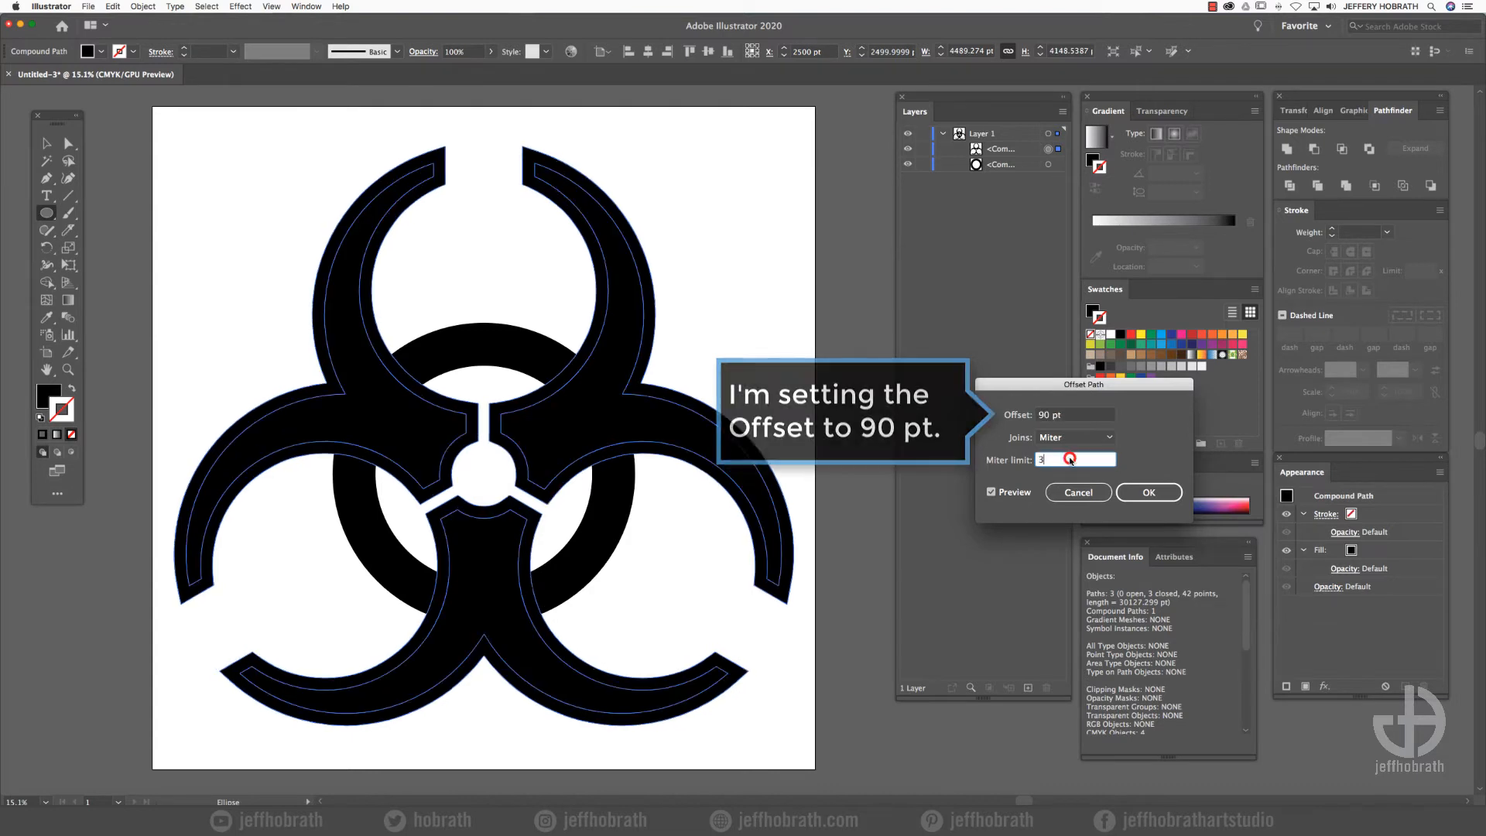
{"action": "left_click", "coordinate": [1150, 492]}
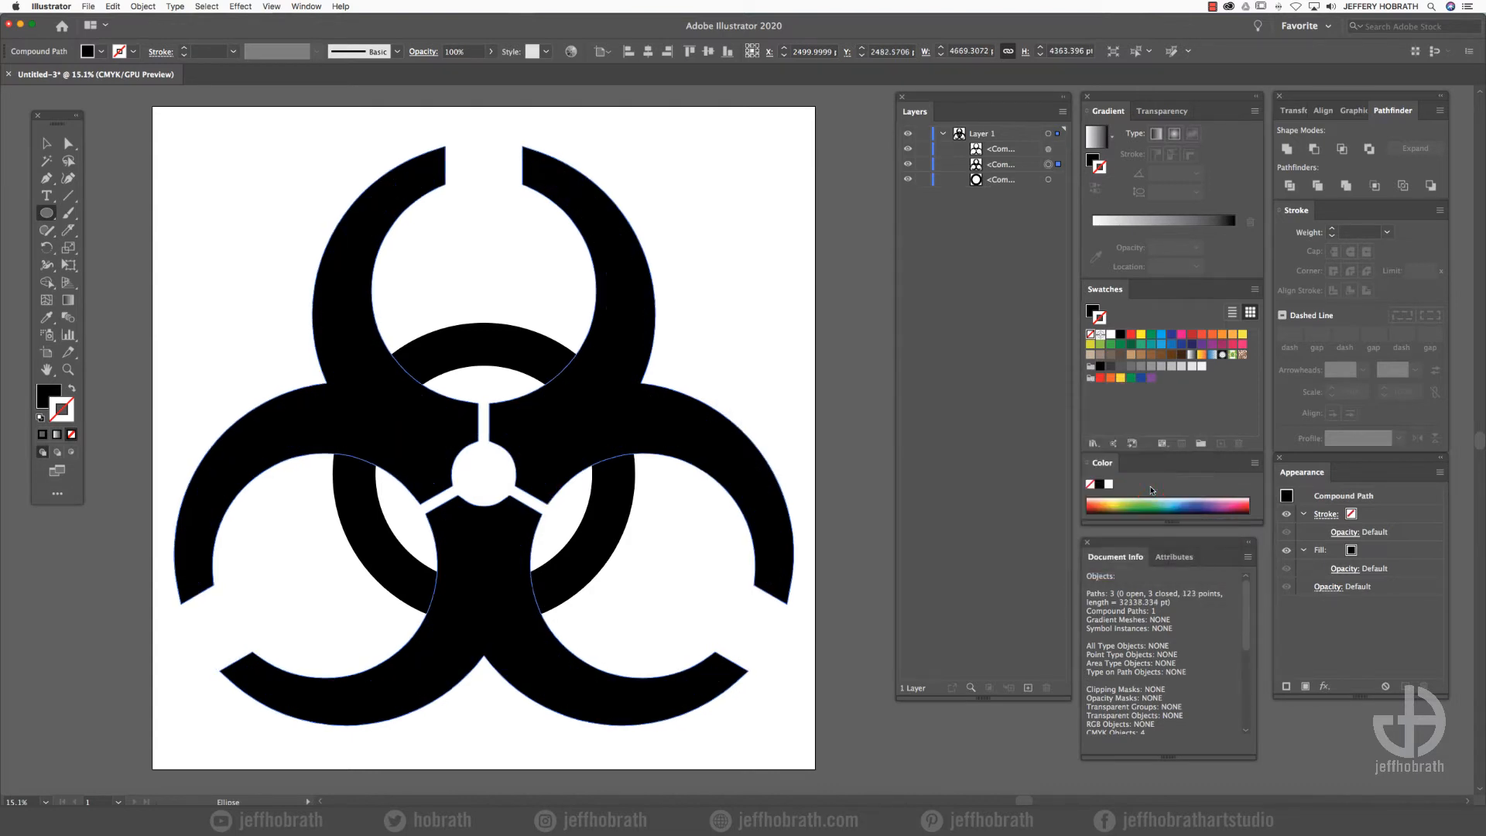
- Cut the offset shape out of the ring with Minus Front and merge the ring pieces and the symbol into one compound path
{"action": "left_click", "coordinate": [1049, 179], "text": "shift"}
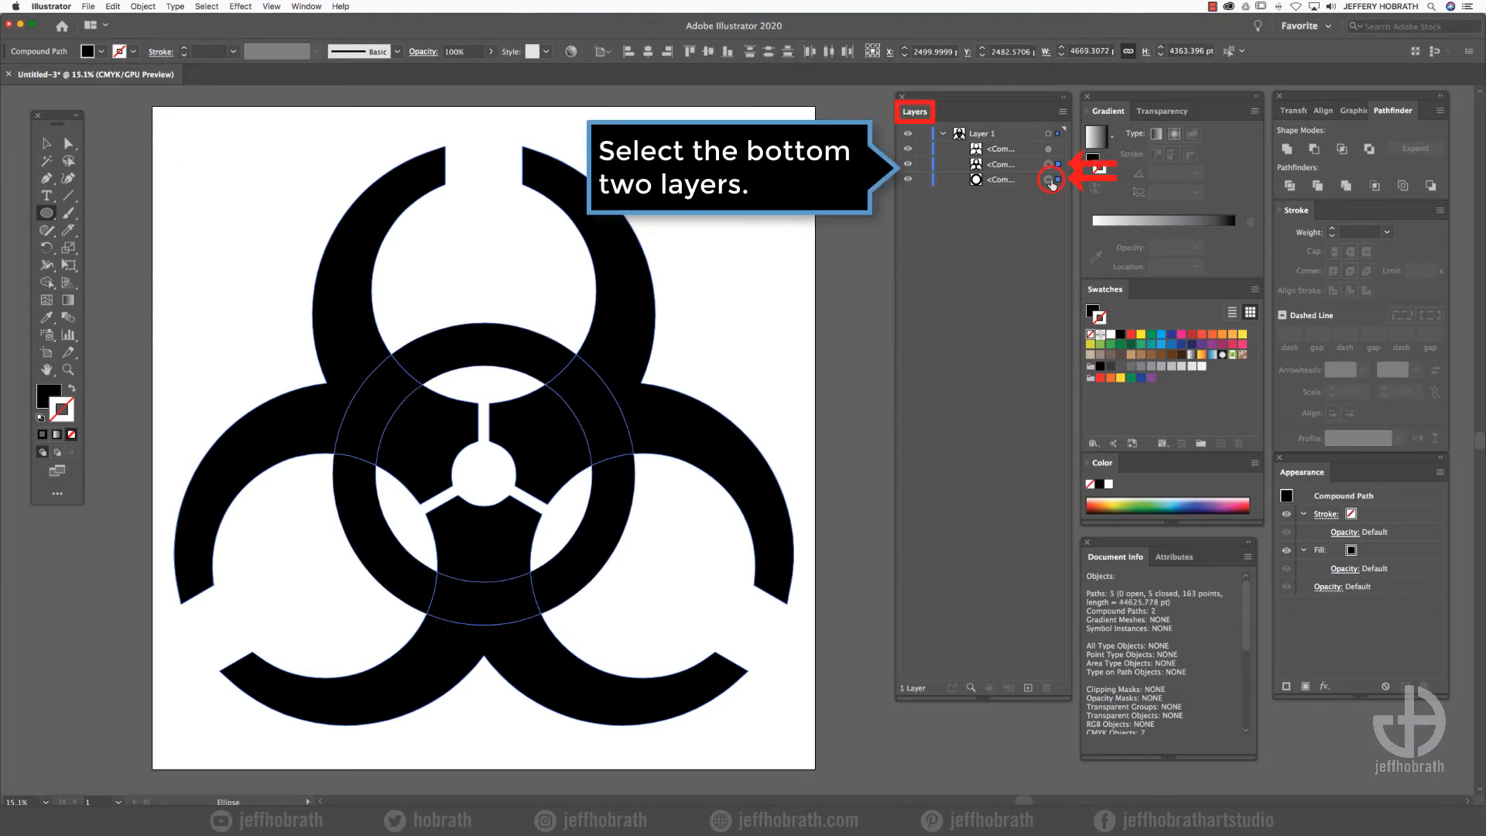
{"action": "left_click", "coordinate": [1314, 148]}
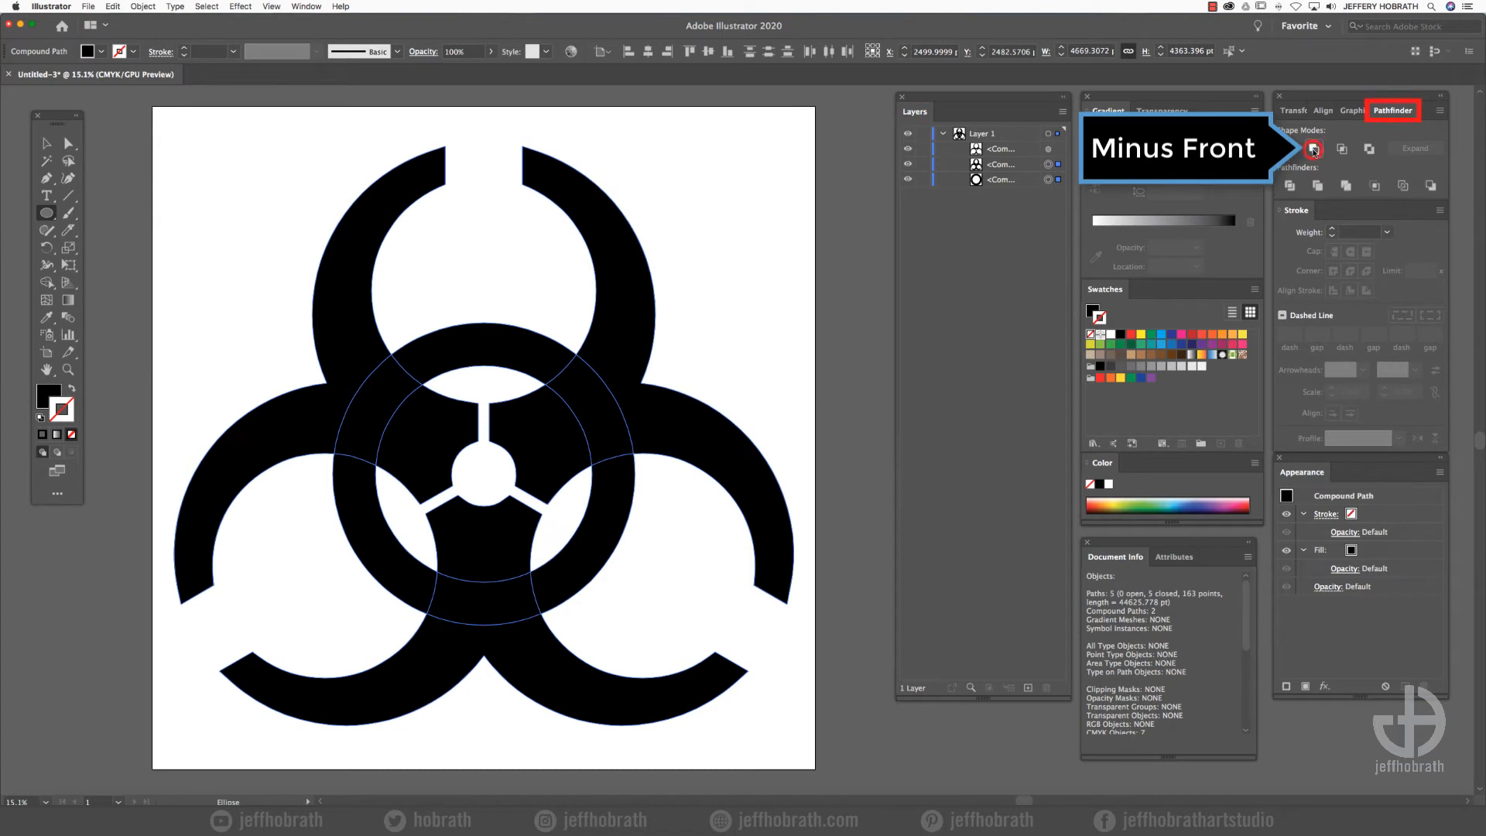
{"action": "left_click", "coordinate": [1048, 149], "text": "shift"}
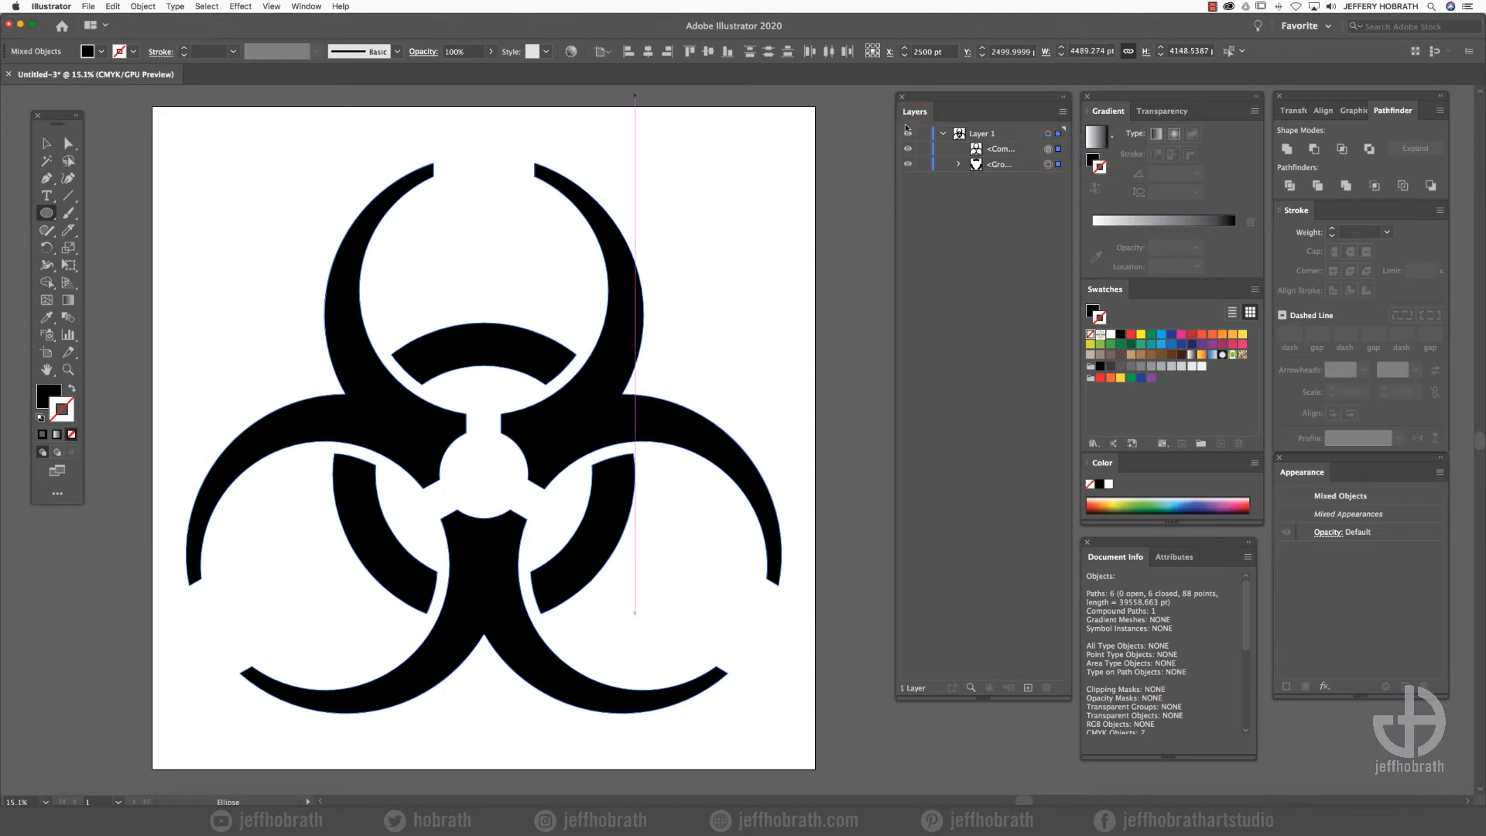
{"action": "left_click", "coordinate": [142, 6]}
{"action": "mouse_move", "coordinate": [189, 383]}
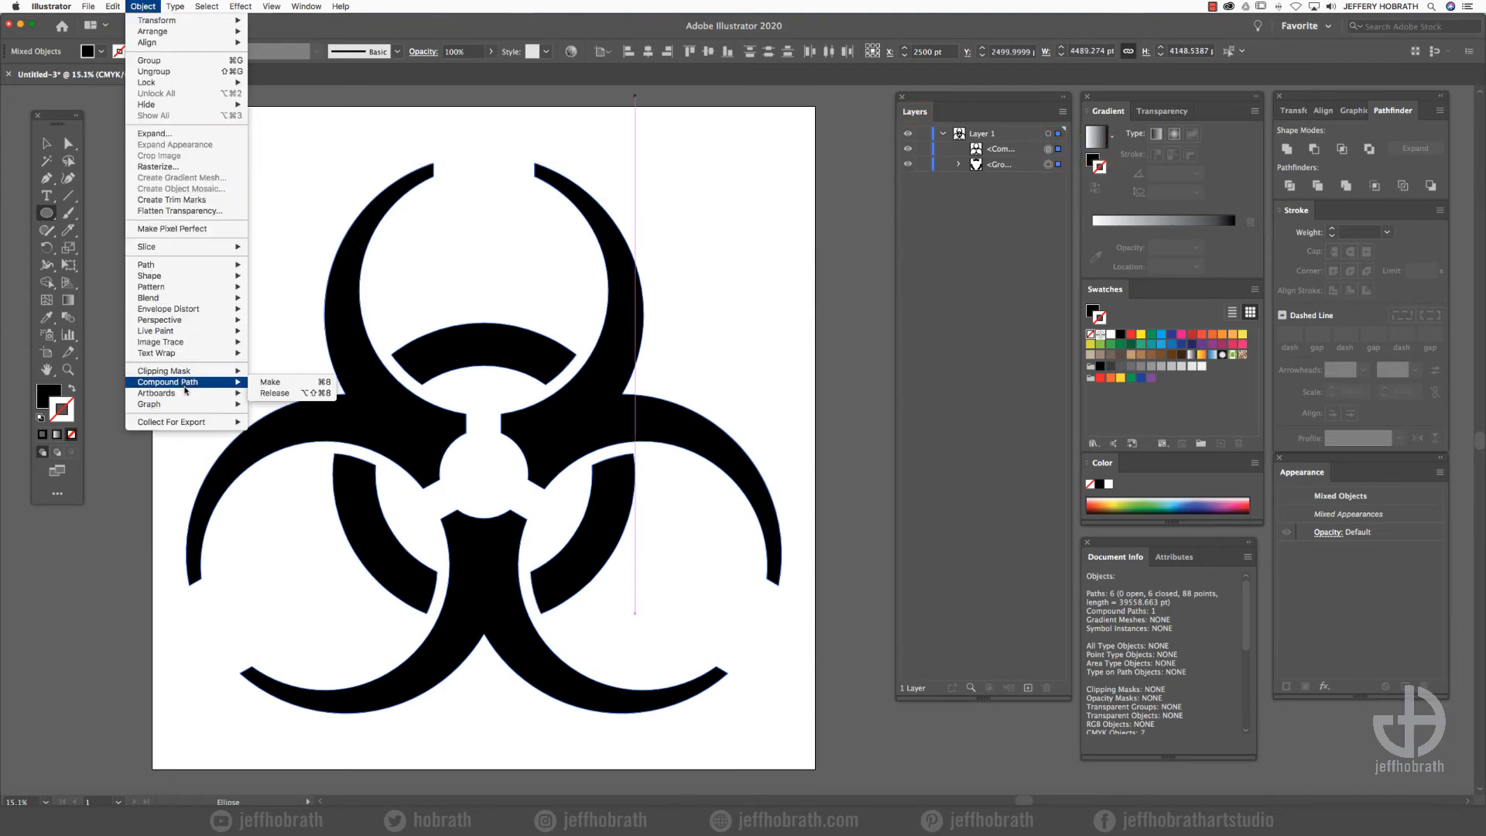
{"action": "left_click", "coordinate": [271, 382]}
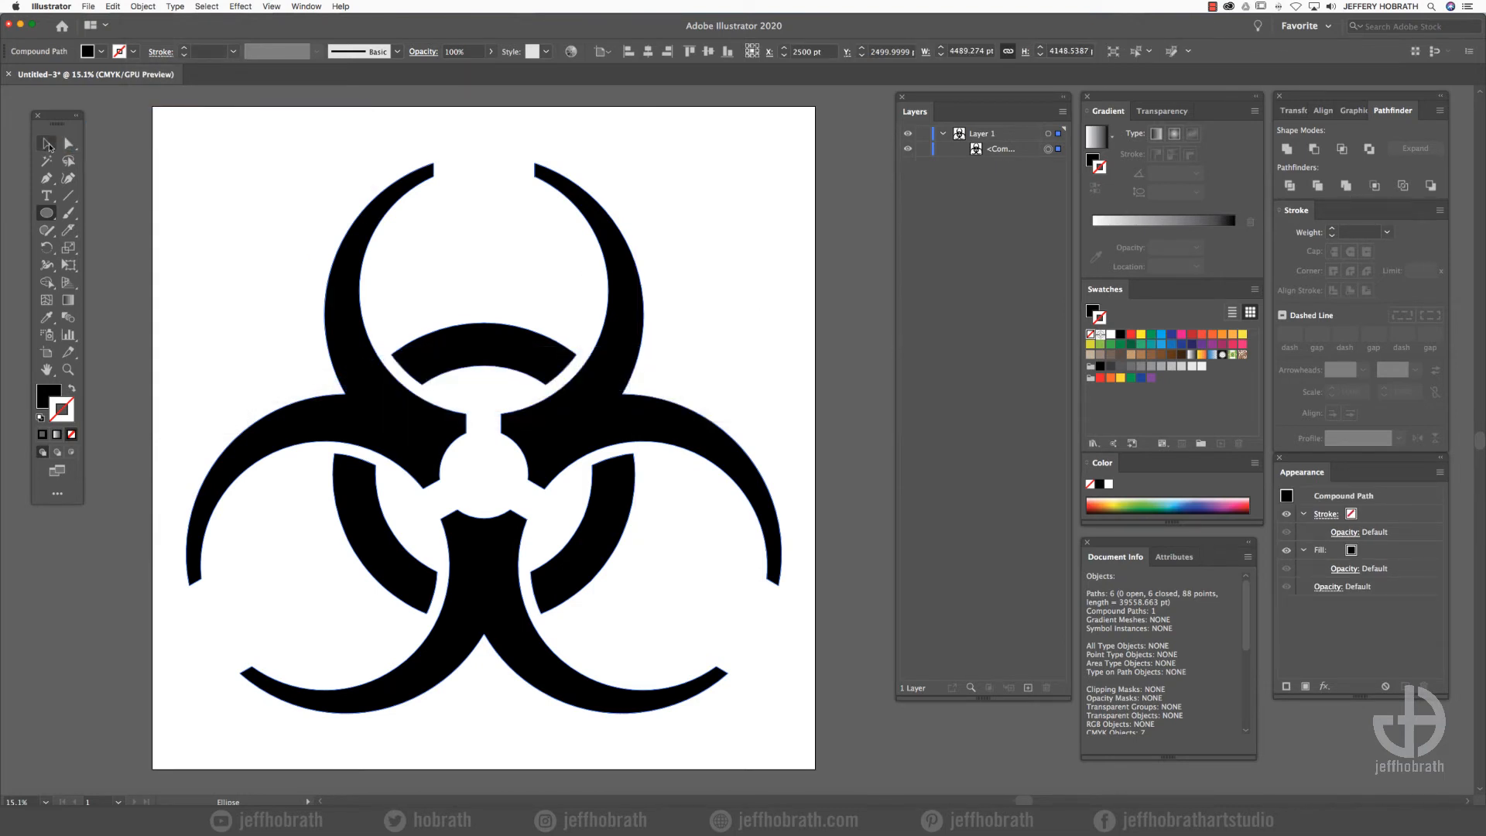
- Scale the whole symbol down from its centre to about 3293 pt wide and fill it with white
{"action": "left_click", "coordinate": [48, 143]}
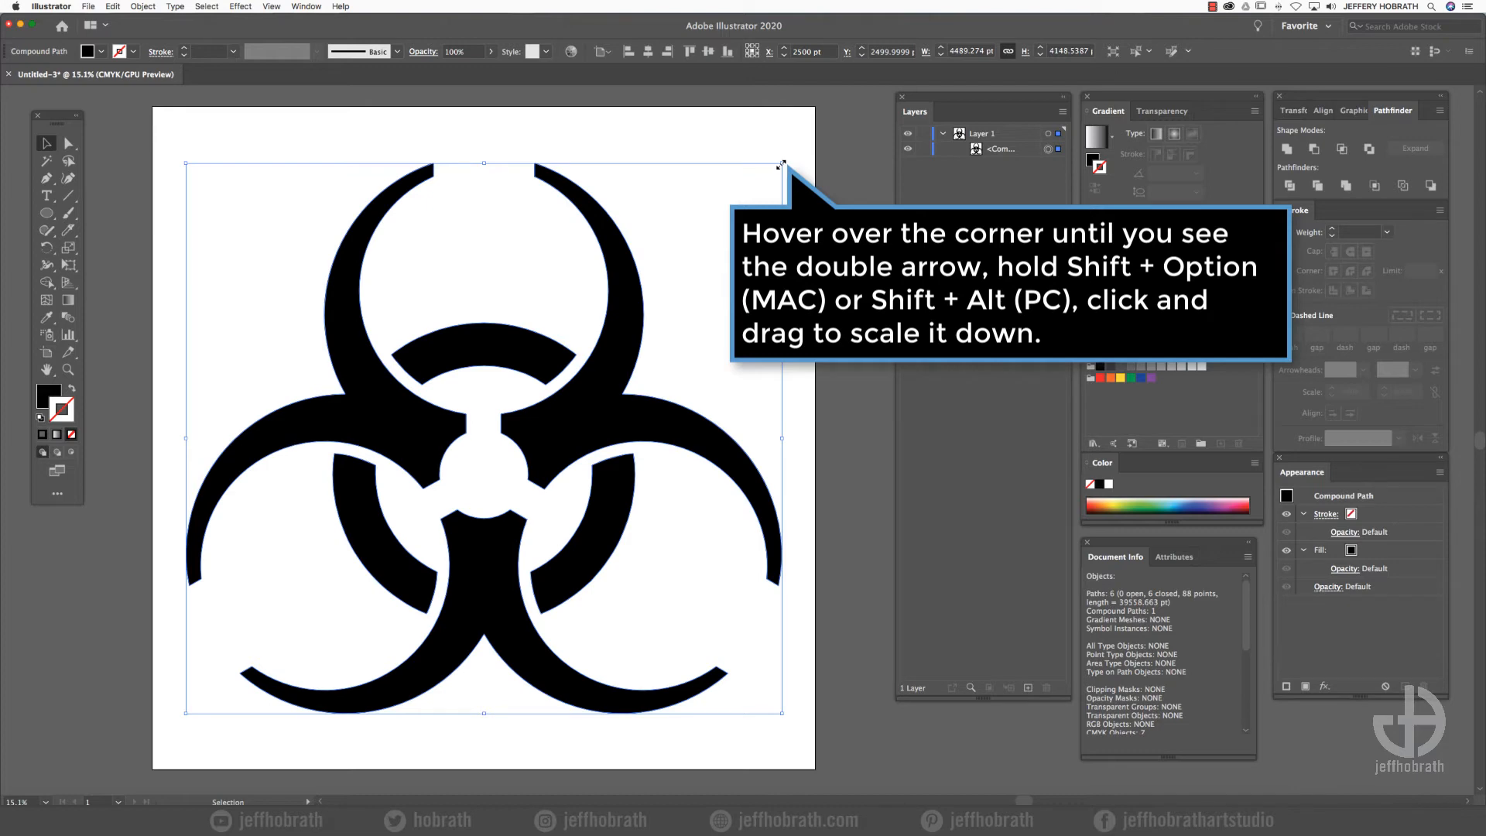
{"action": "left_click_drag", "start_coordinate": [782, 165], "coordinate": [704, 228]}
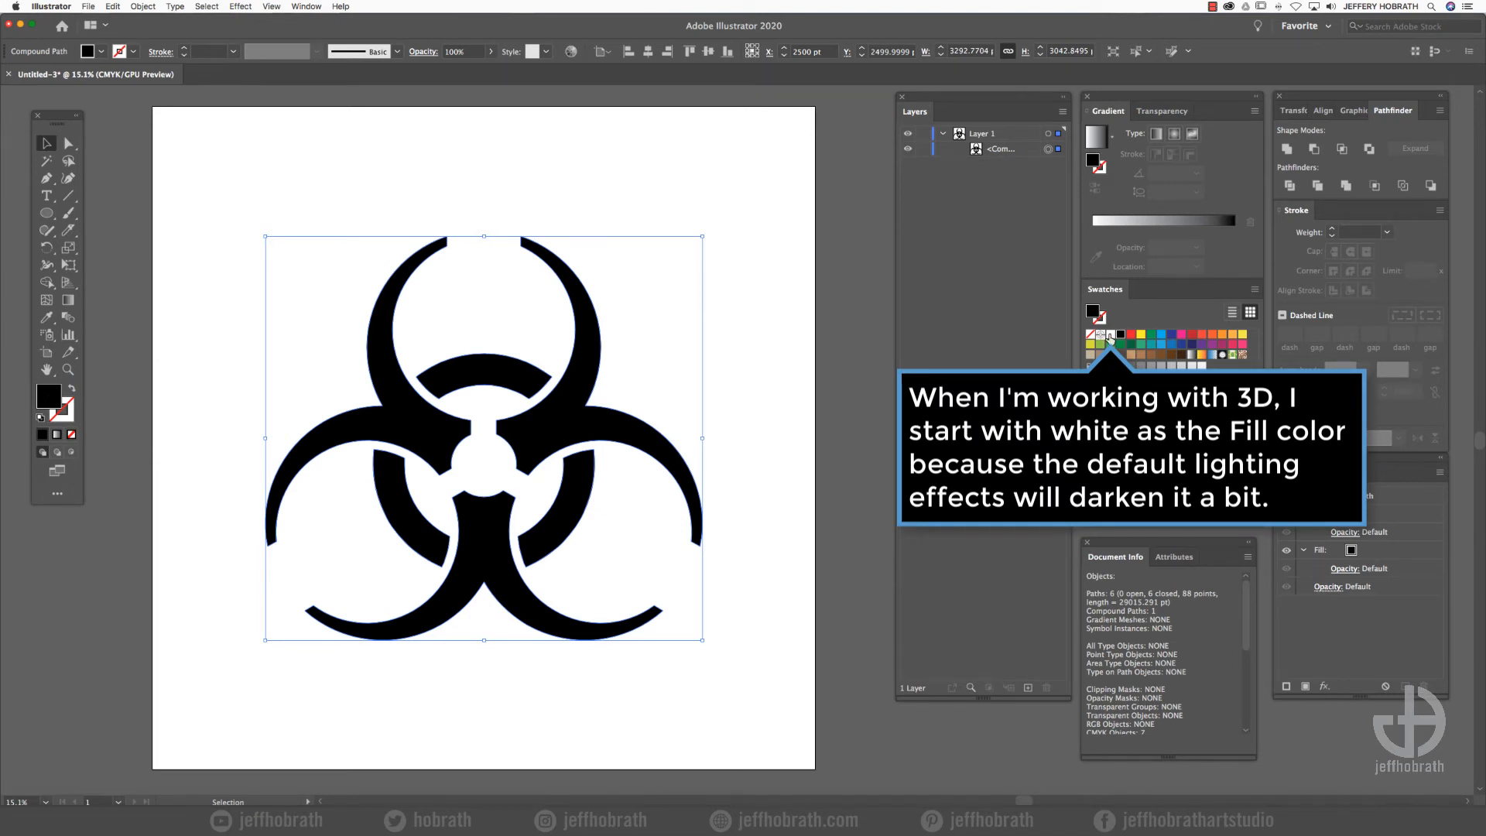
{"action": "left_click", "coordinate": [1108, 334]}
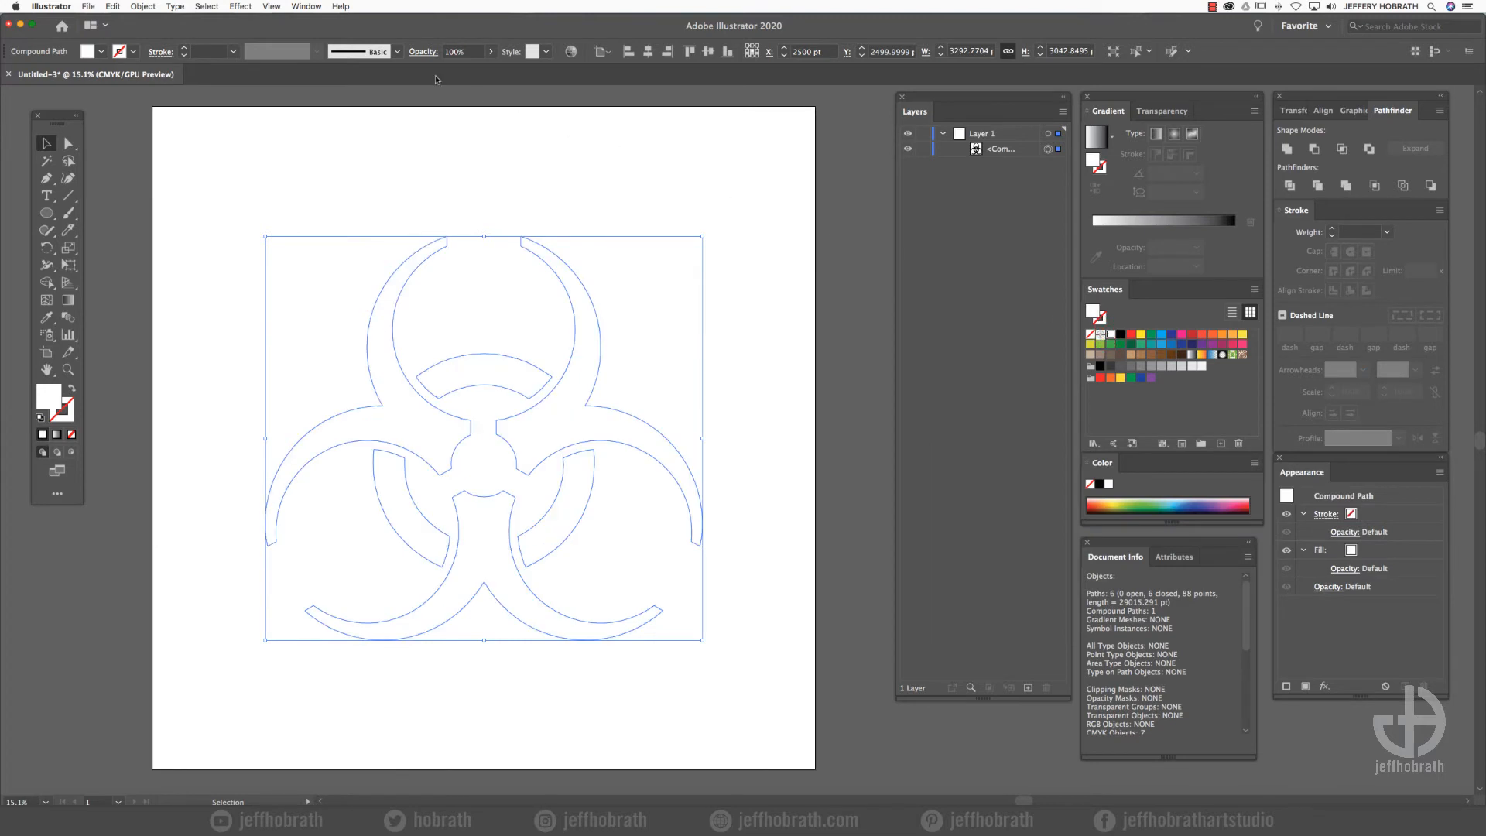
- Apply a 3D Extrude & Bevel effect to the symbol, rotated to about 14°, 27° and 1°, with an extrude depth of 929 pt
{"action": "left_click", "coordinate": [240, 6]}
{"action": "mouse_move", "coordinate": [379, 81]}
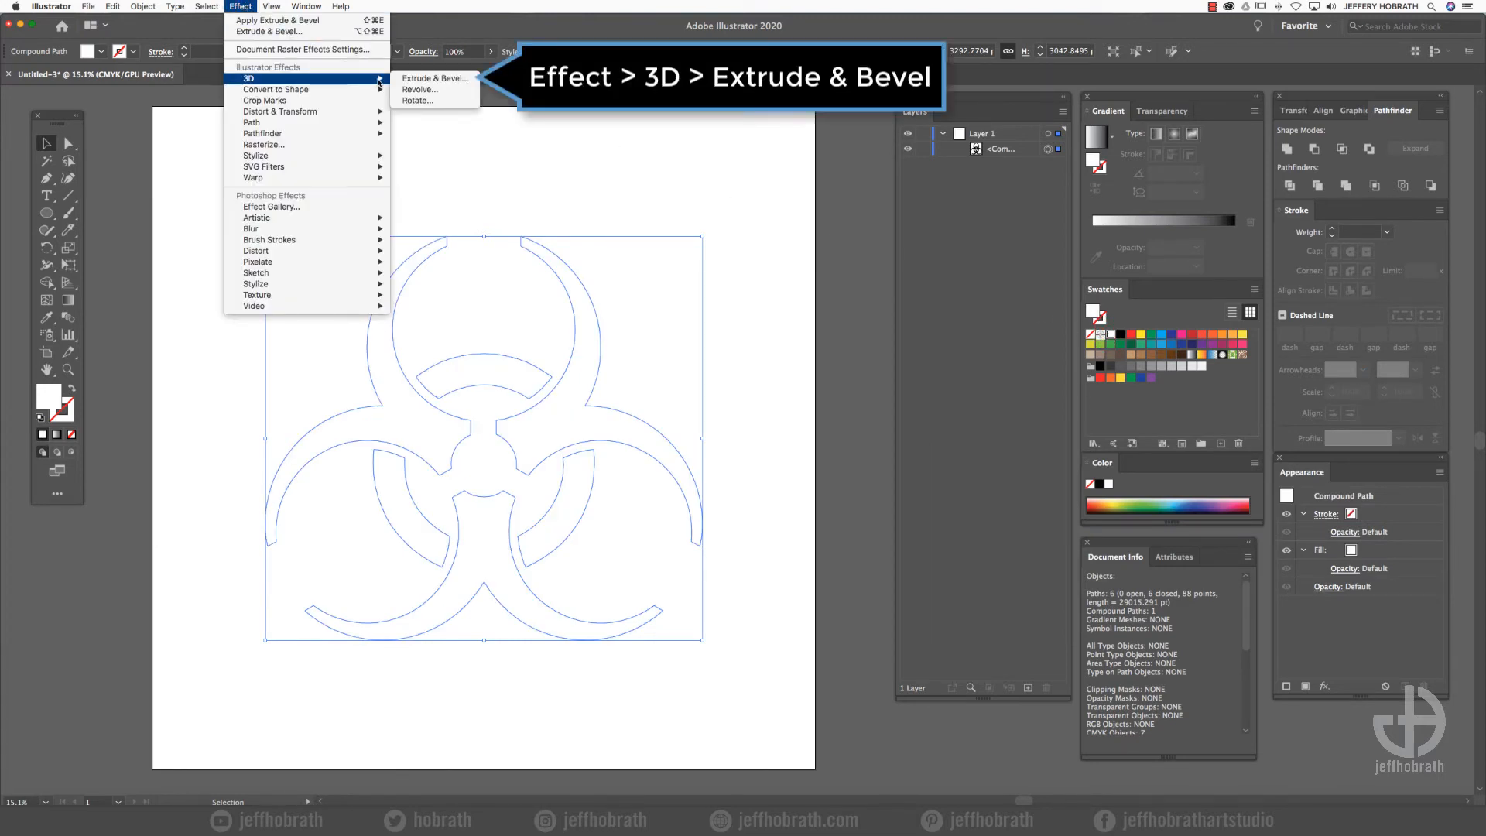
{"action": "left_click", "coordinate": [433, 78]}
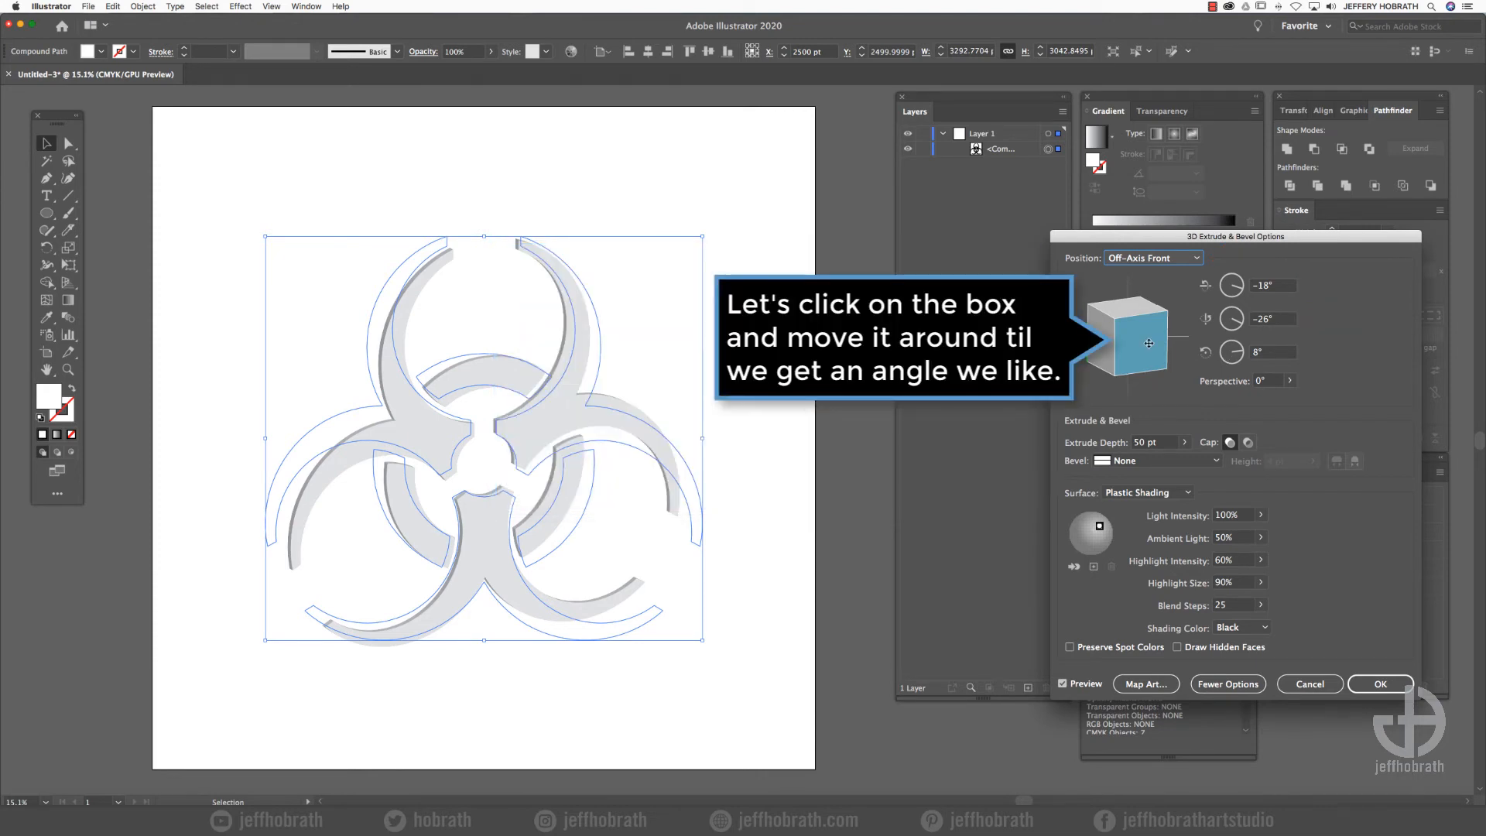
{"action": "mouse_move", "coordinate": [1149, 343]}
{"action": "left_mouse_down"}
{"action": "mouse_move", "coordinate": [1200, 336]}
{"action": "mouse_move", "coordinate": [1126, 332]}
{"action": "left_mouse_up"}
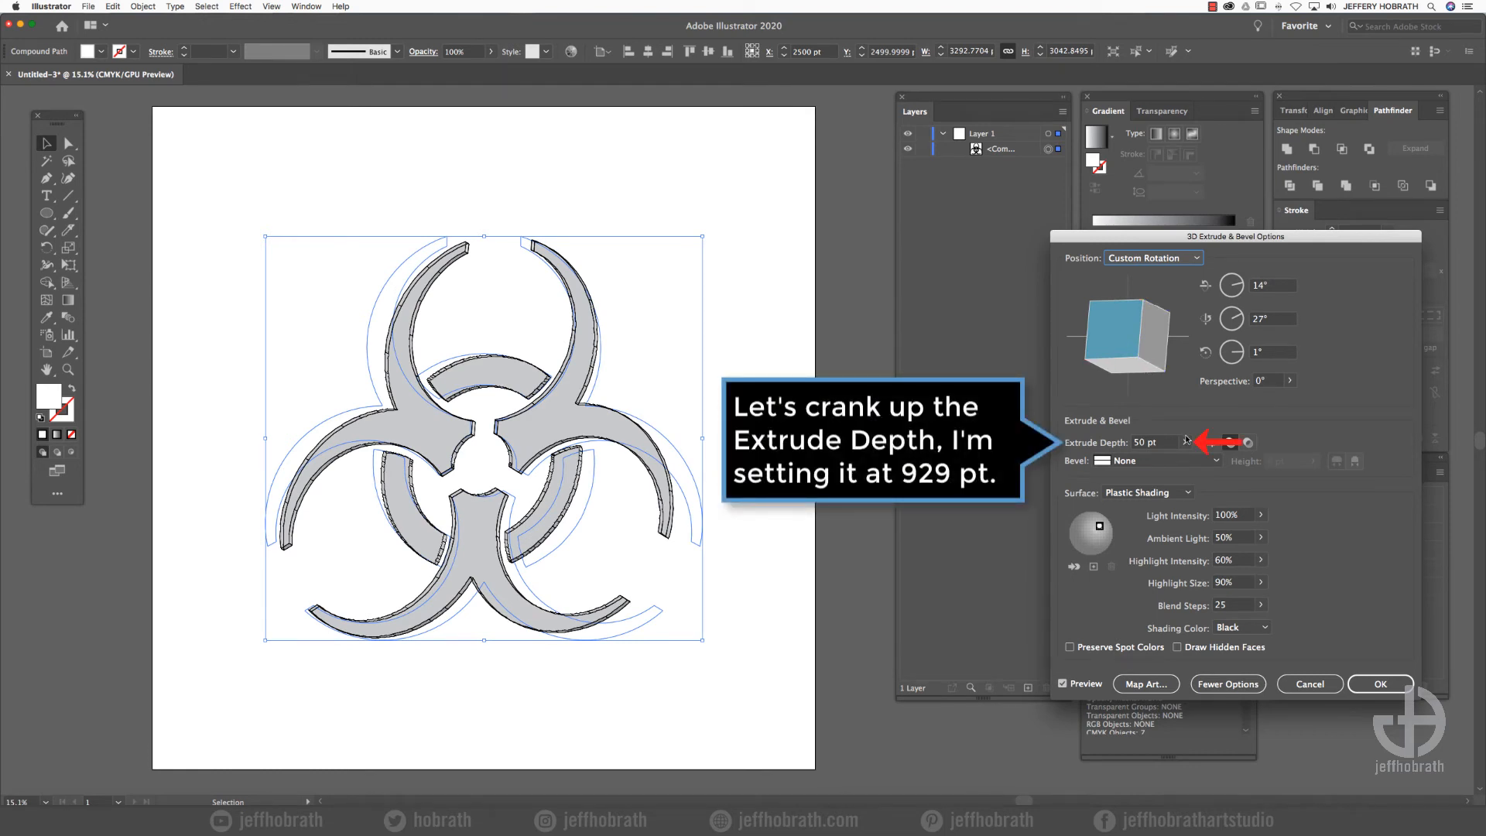
{"action": "left_click", "coordinate": [1184, 441]}
{"action": "left_click_drag", "start_coordinate": [1129, 462], "coordinate": [1153, 462]}
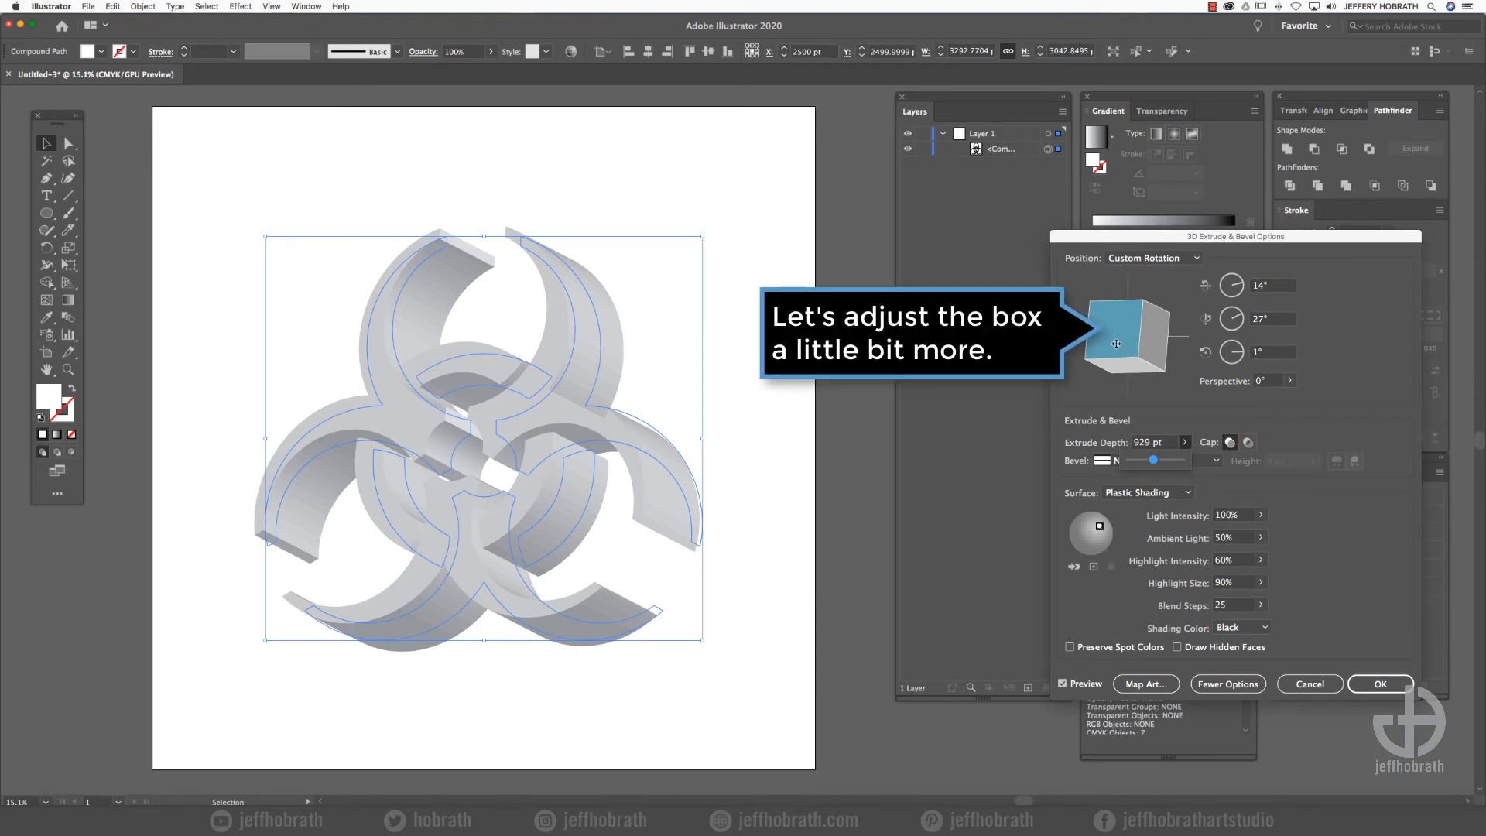
- Fine-tune the symbol's 3D rotation to about 17°, 31° and 2° and set the perspective to 13°
{"action": "left_click_drag", "start_coordinate": [1116, 344], "coordinate": [1123, 343]}
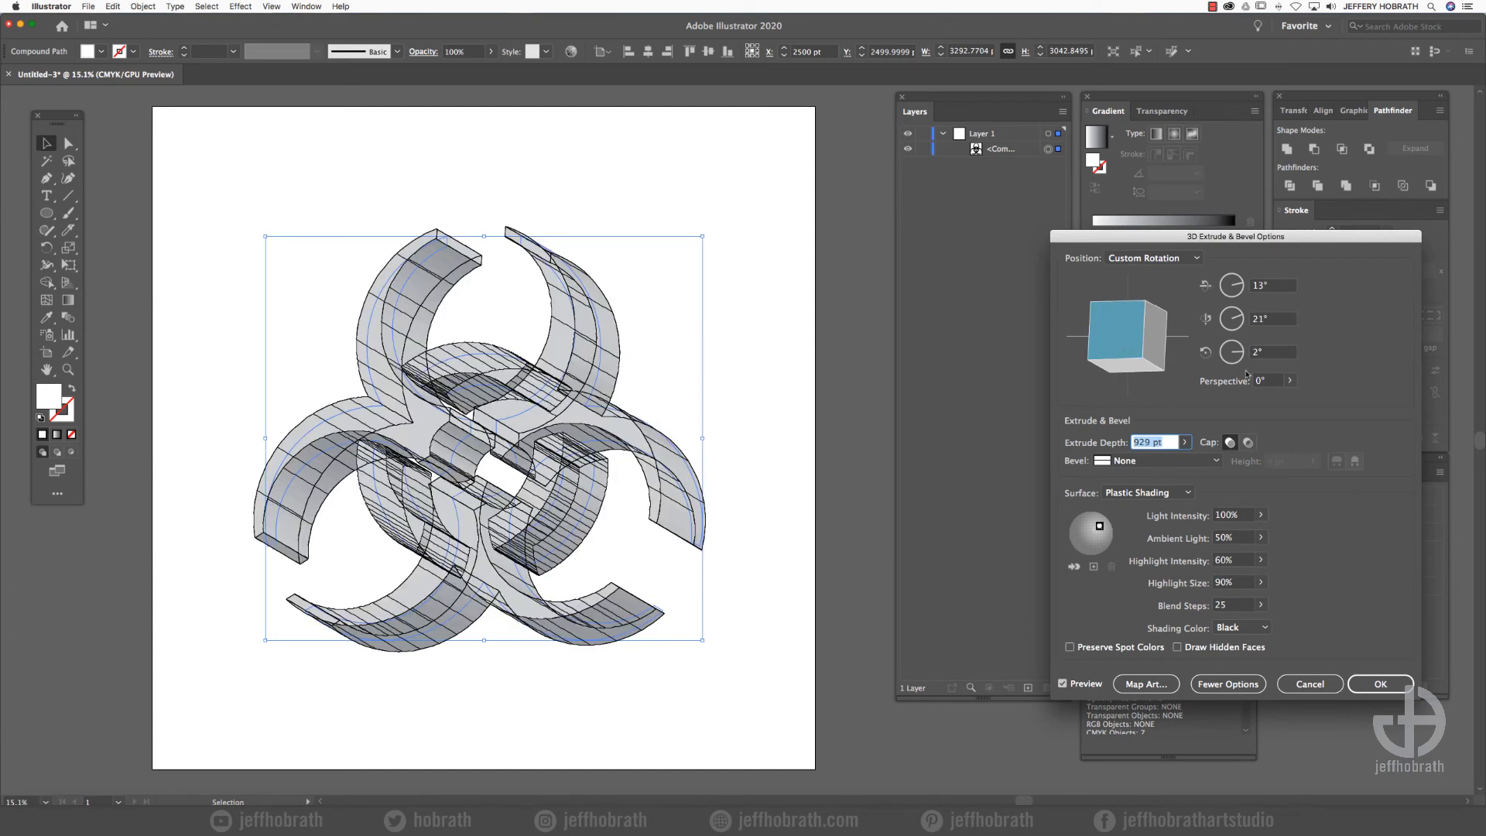
{"action": "left_click", "coordinate": [1289, 381]}
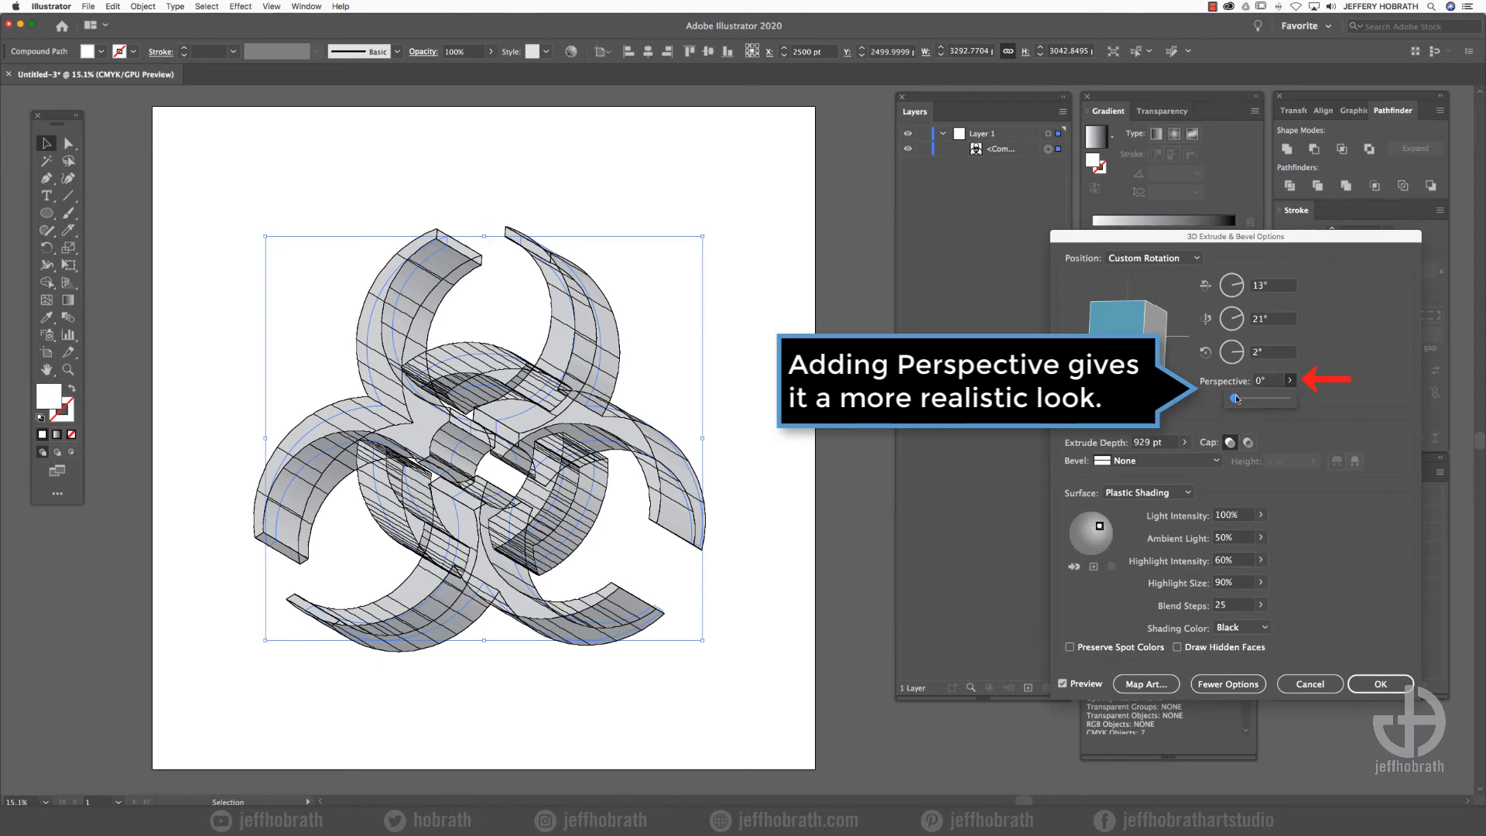
{"action": "left_click_drag", "start_coordinate": [1235, 398], "coordinate": [1239, 398]}
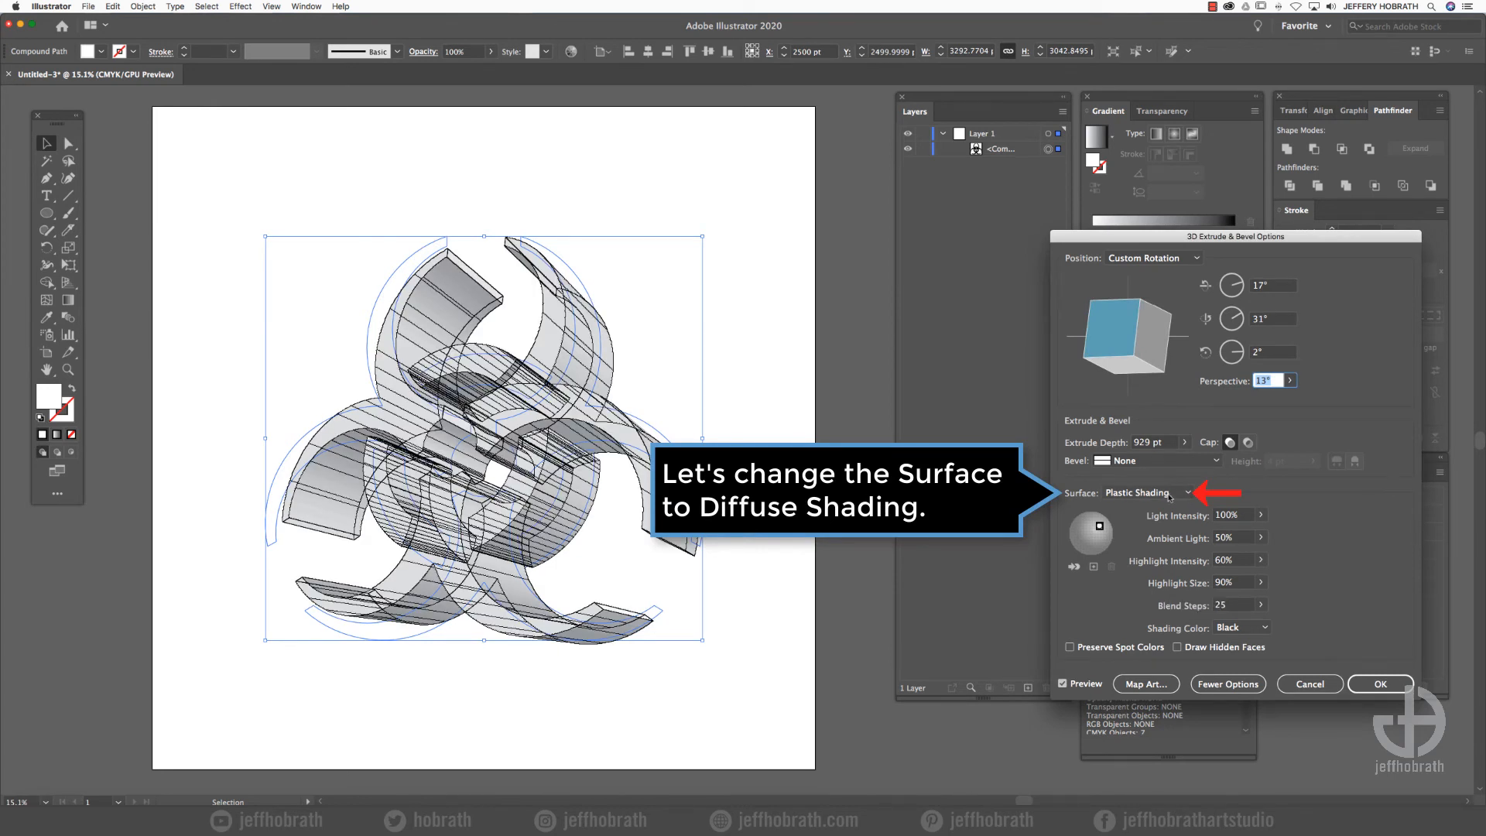
- Change the 3D effect's surface to Diffuse Shading with 136 blend steps and apply the effect
{"action": "left_click", "coordinate": [1164, 493]}
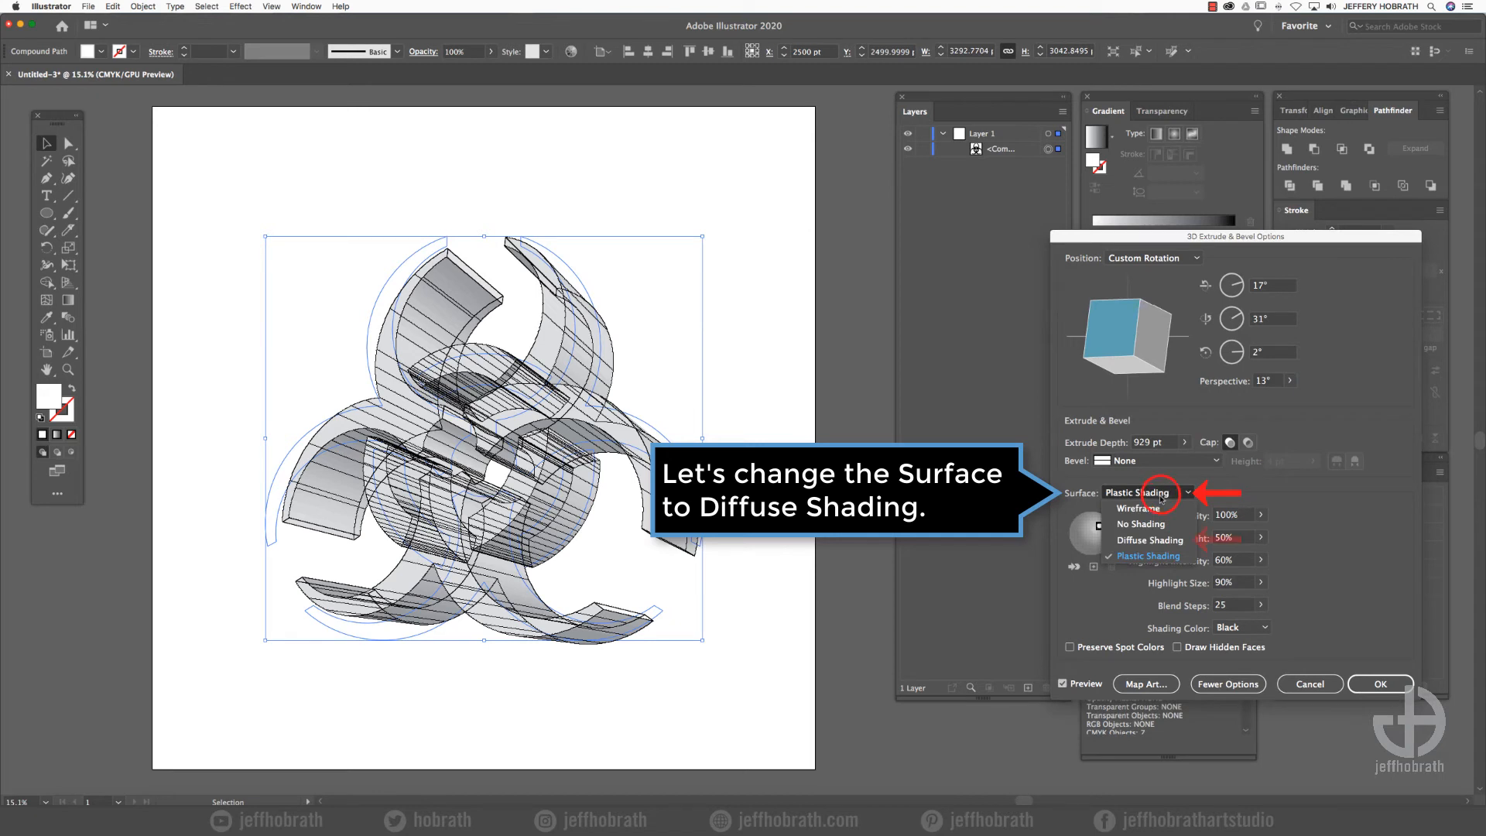
{"action": "left_click", "coordinate": [1145, 539]}
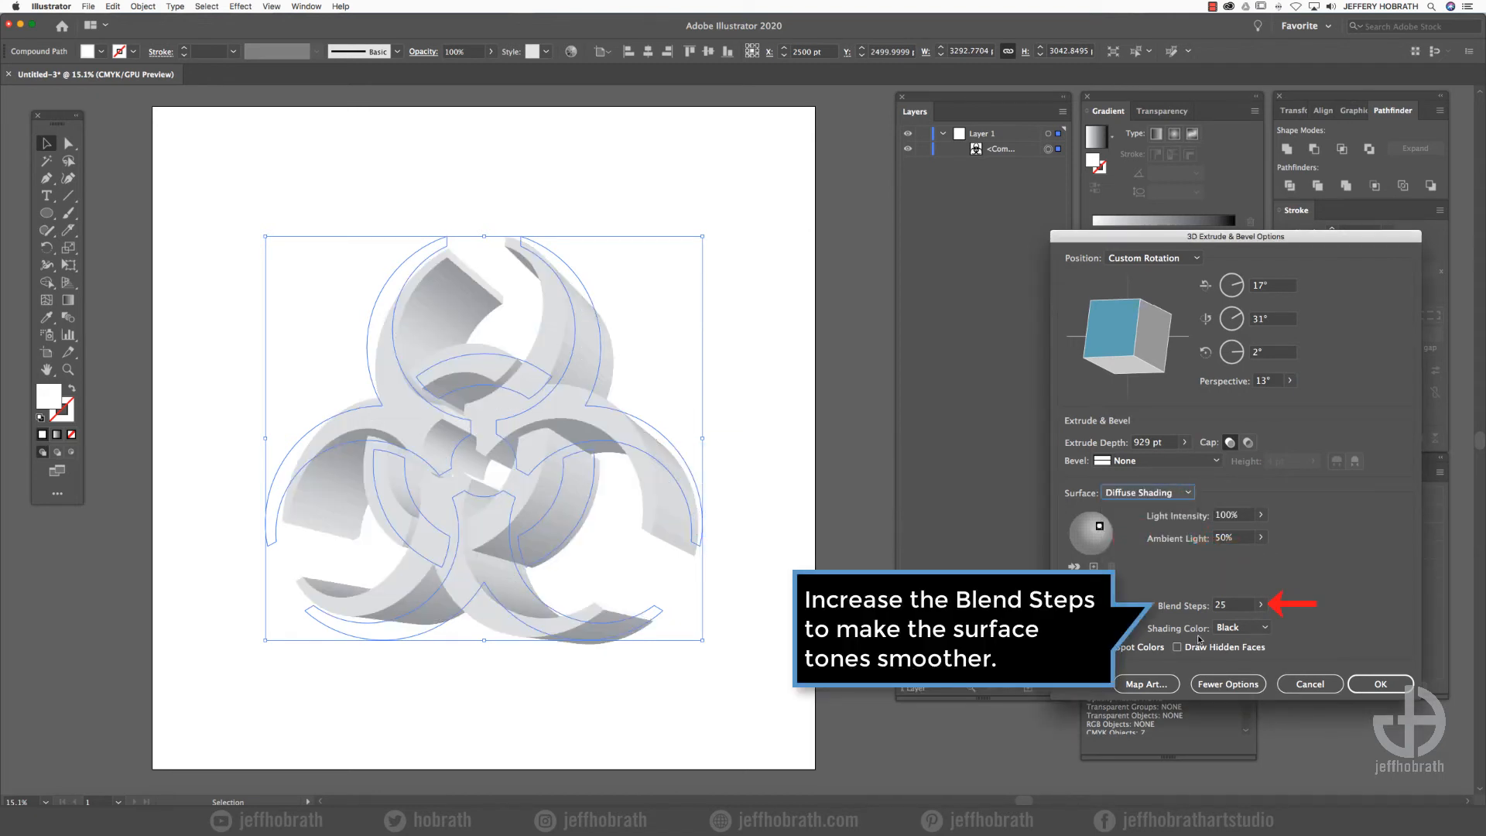
{"action": "left_click", "coordinate": [1260, 604]}
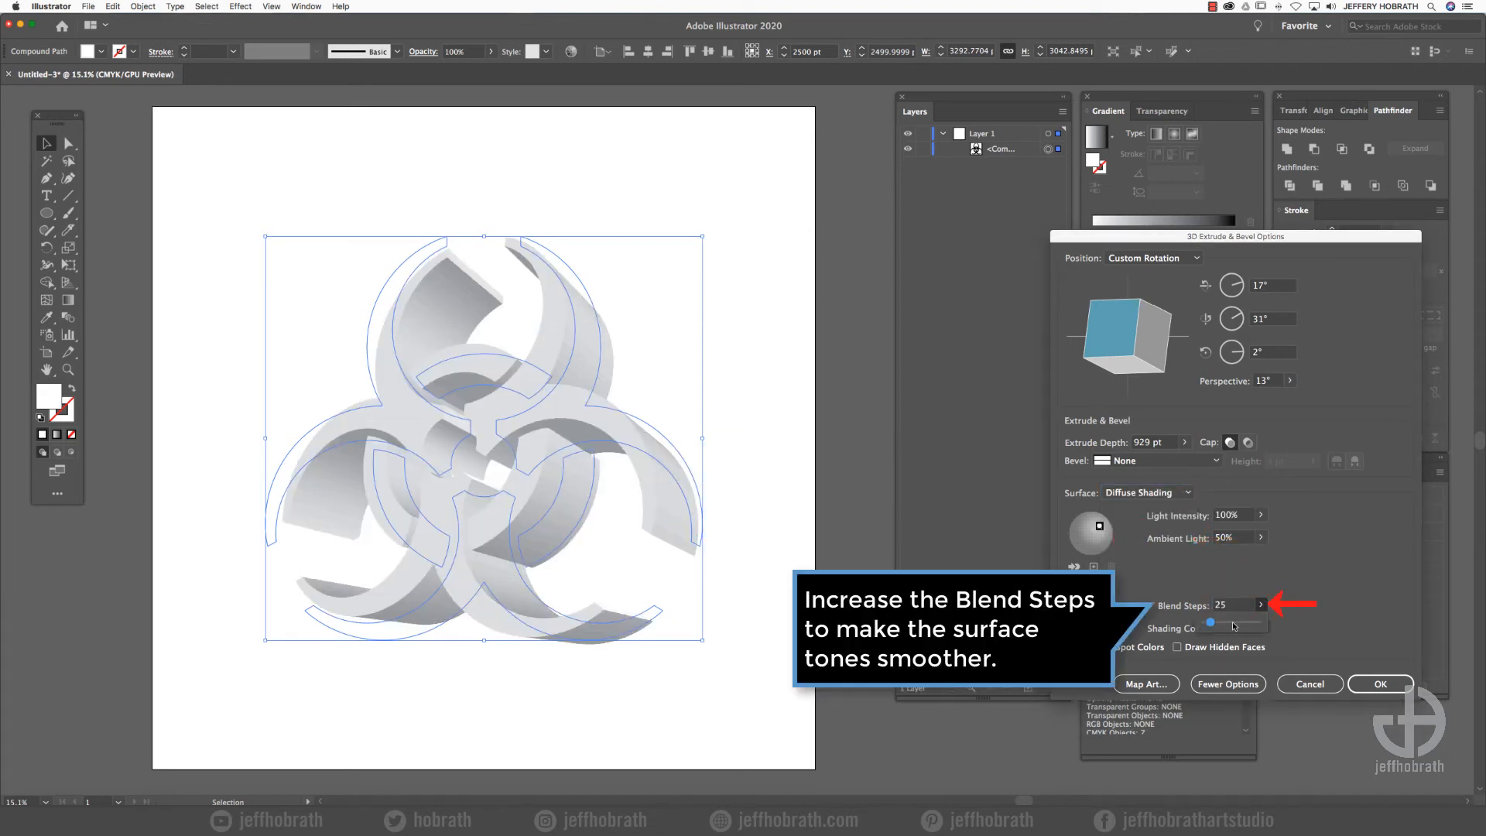
{"action": "left_click", "coordinate": [1233, 625]}
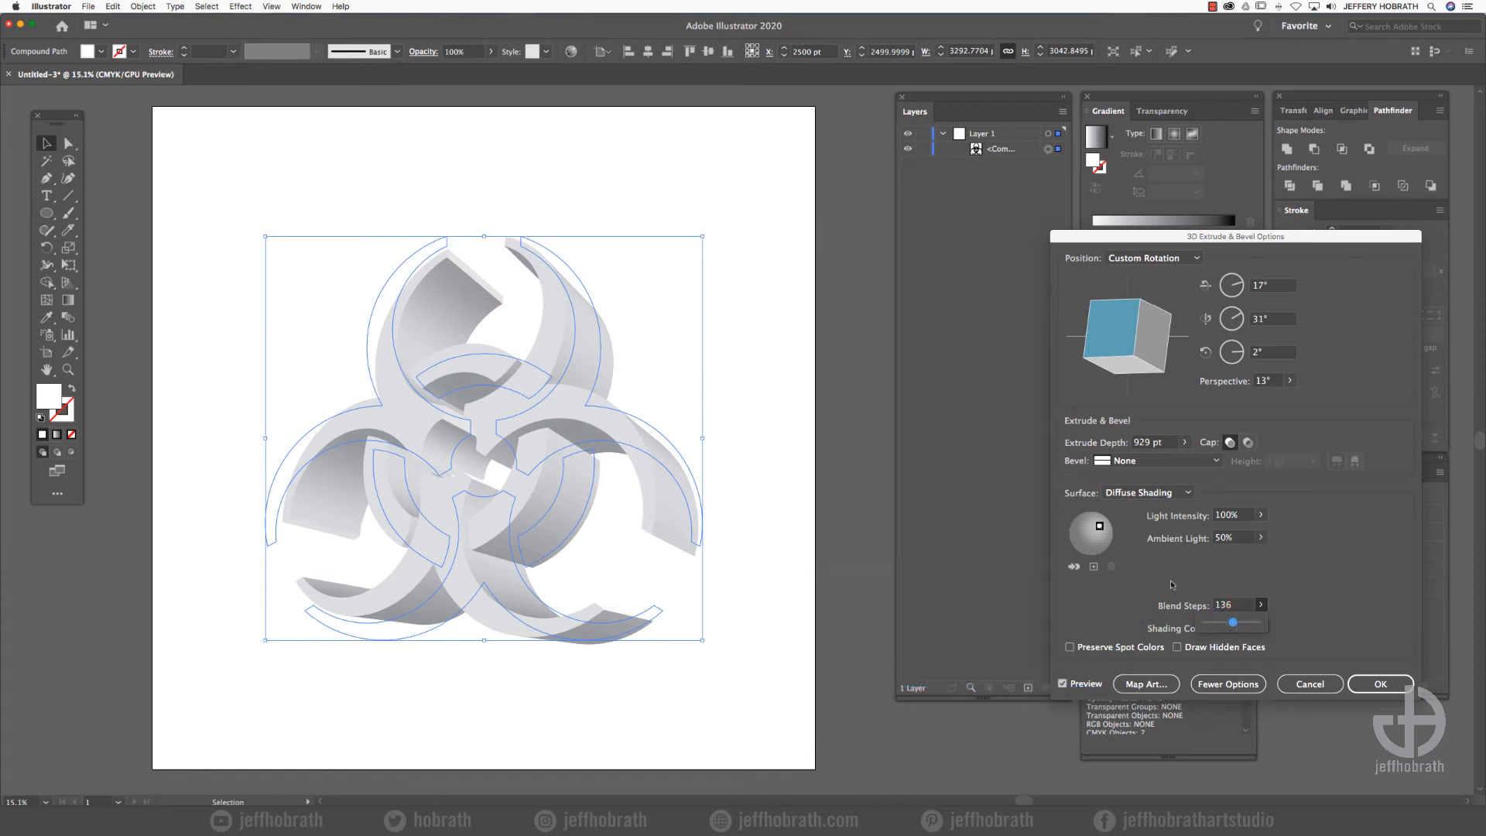
{"action": "left_click", "coordinate": [1395, 687]}
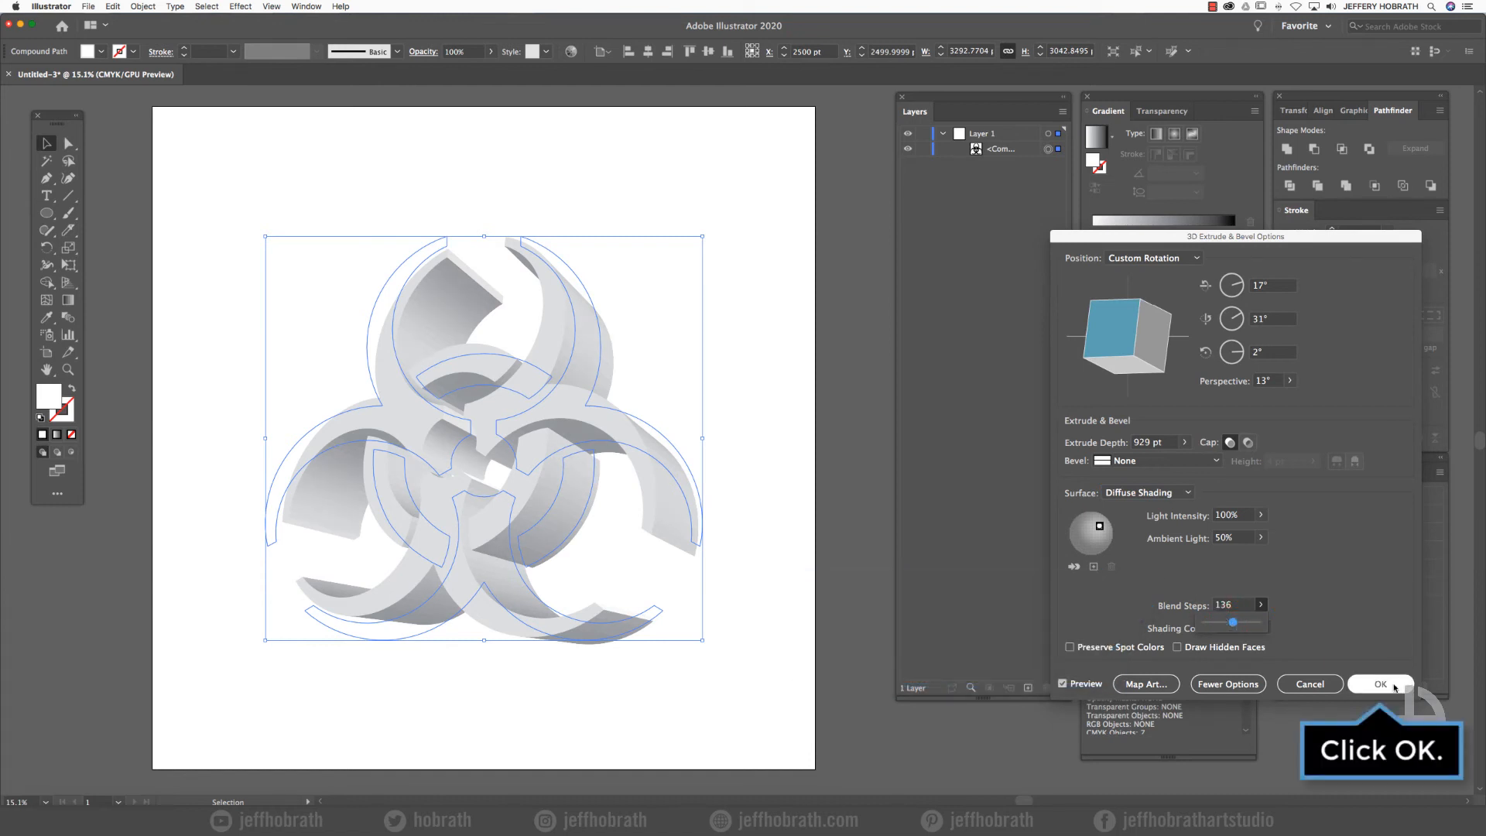
- Expand the appearance of the 3D symbol, deselect it and look through the sublayers of its nested group
{"action": "left_click", "coordinate": [142, 6]}
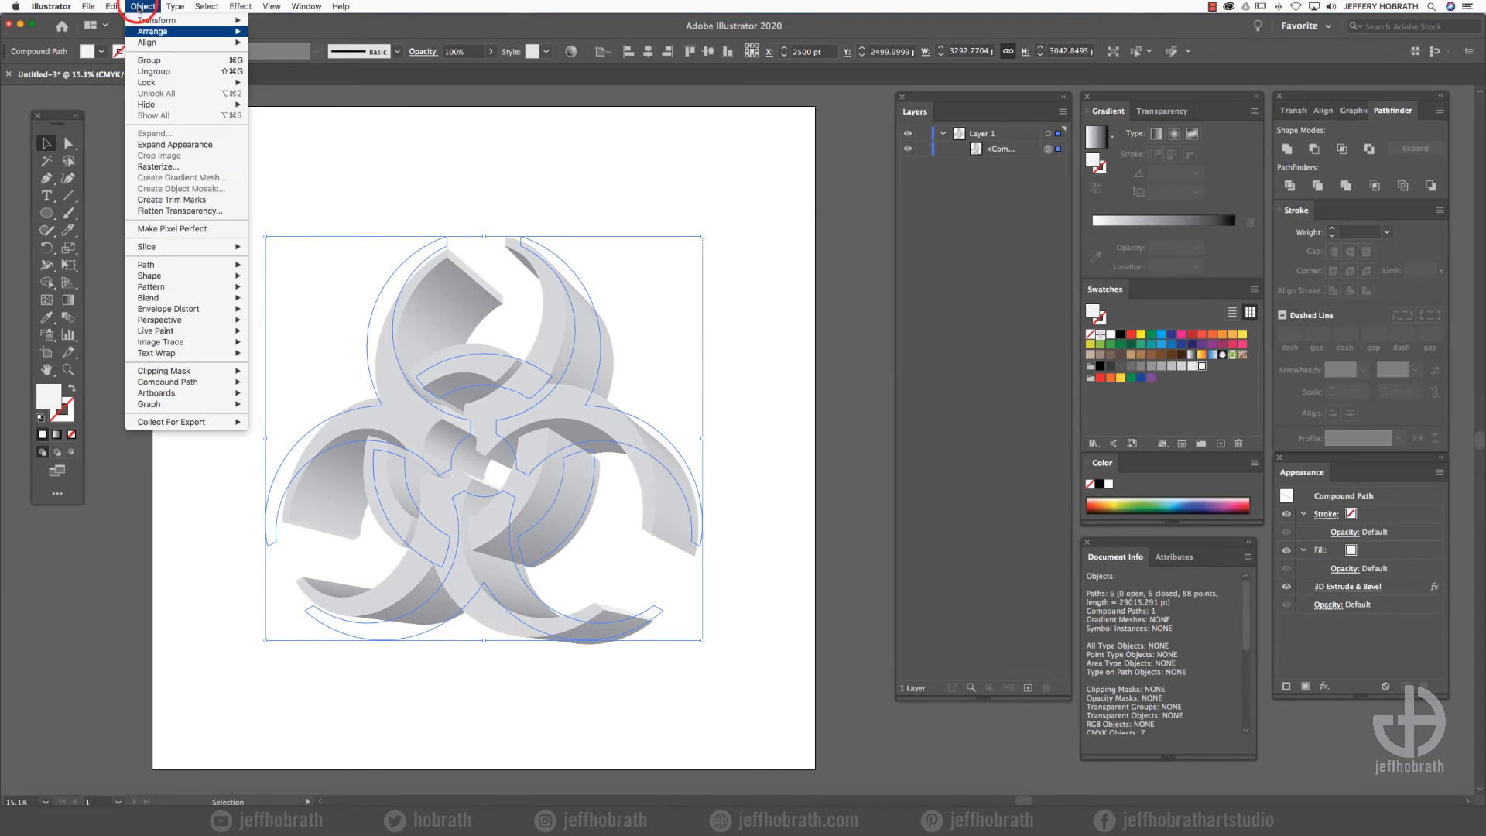
{"action": "left_click", "coordinate": [157, 144]}
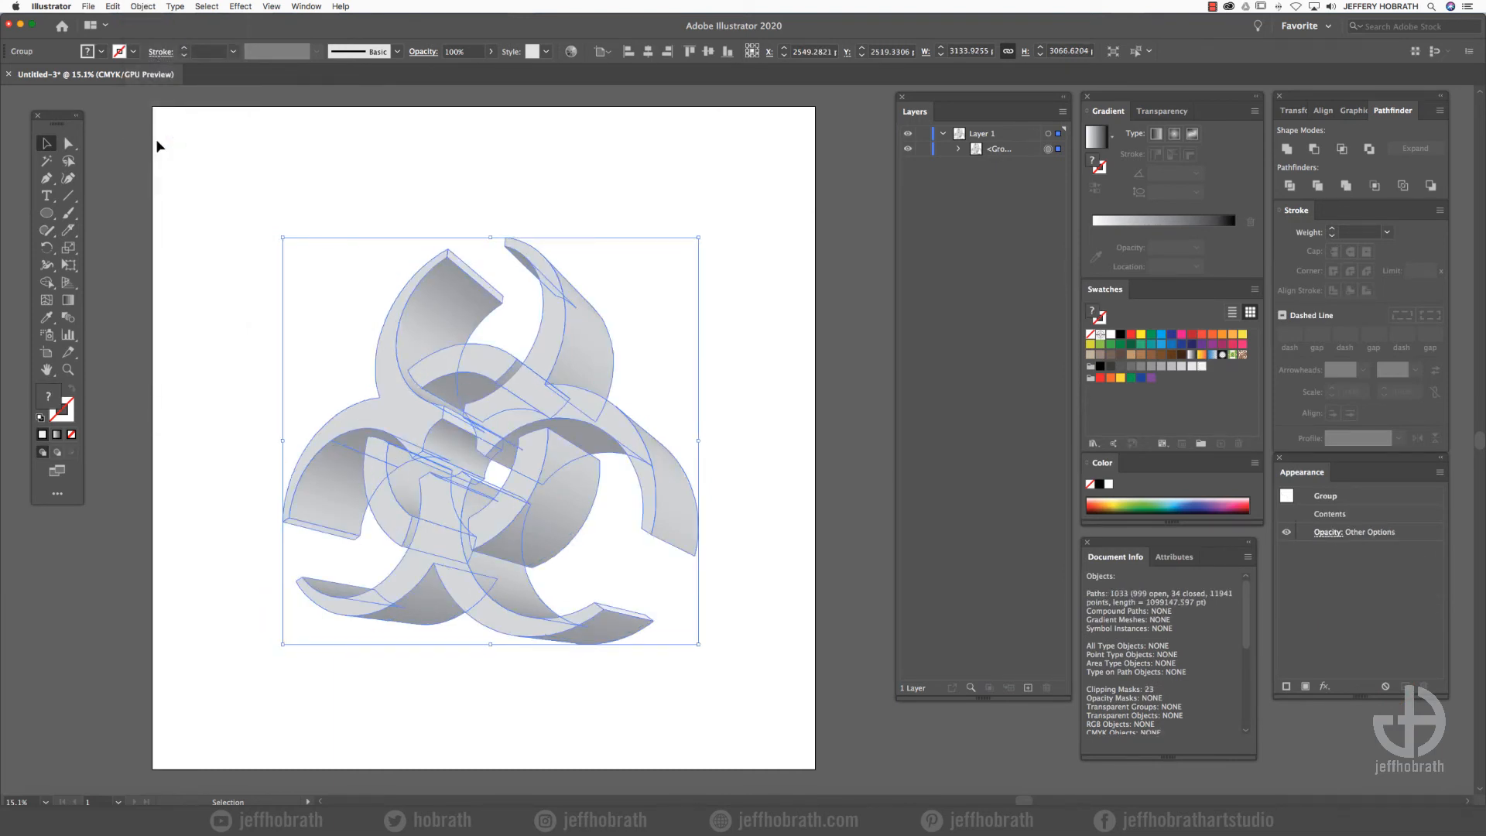
{"action": "left_click", "coordinate": [293, 163]}
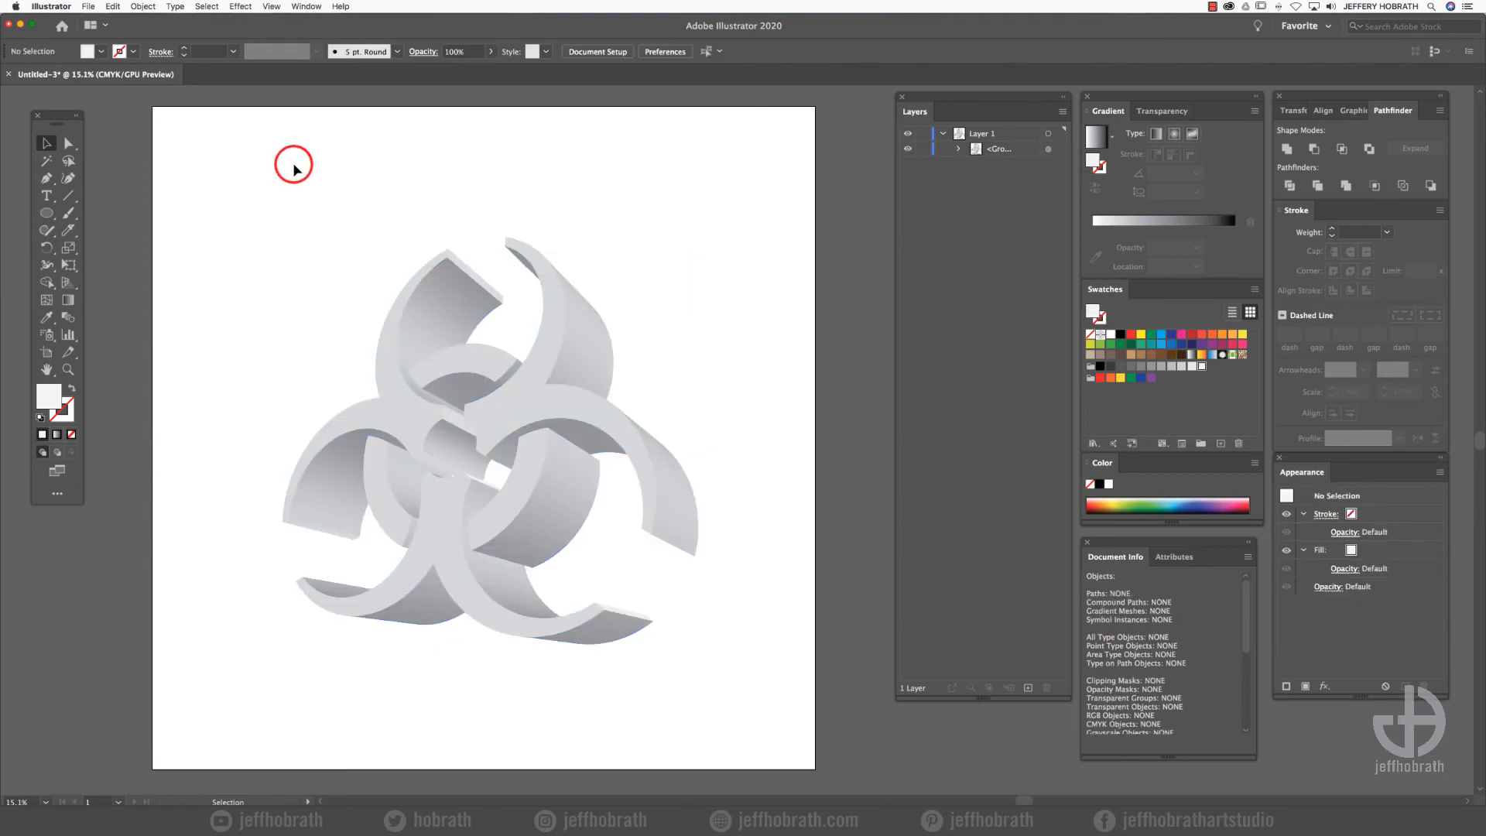
{"action": "left_click", "coordinate": [959, 148]}
{"action": "left_click", "coordinate": [975, 164]}
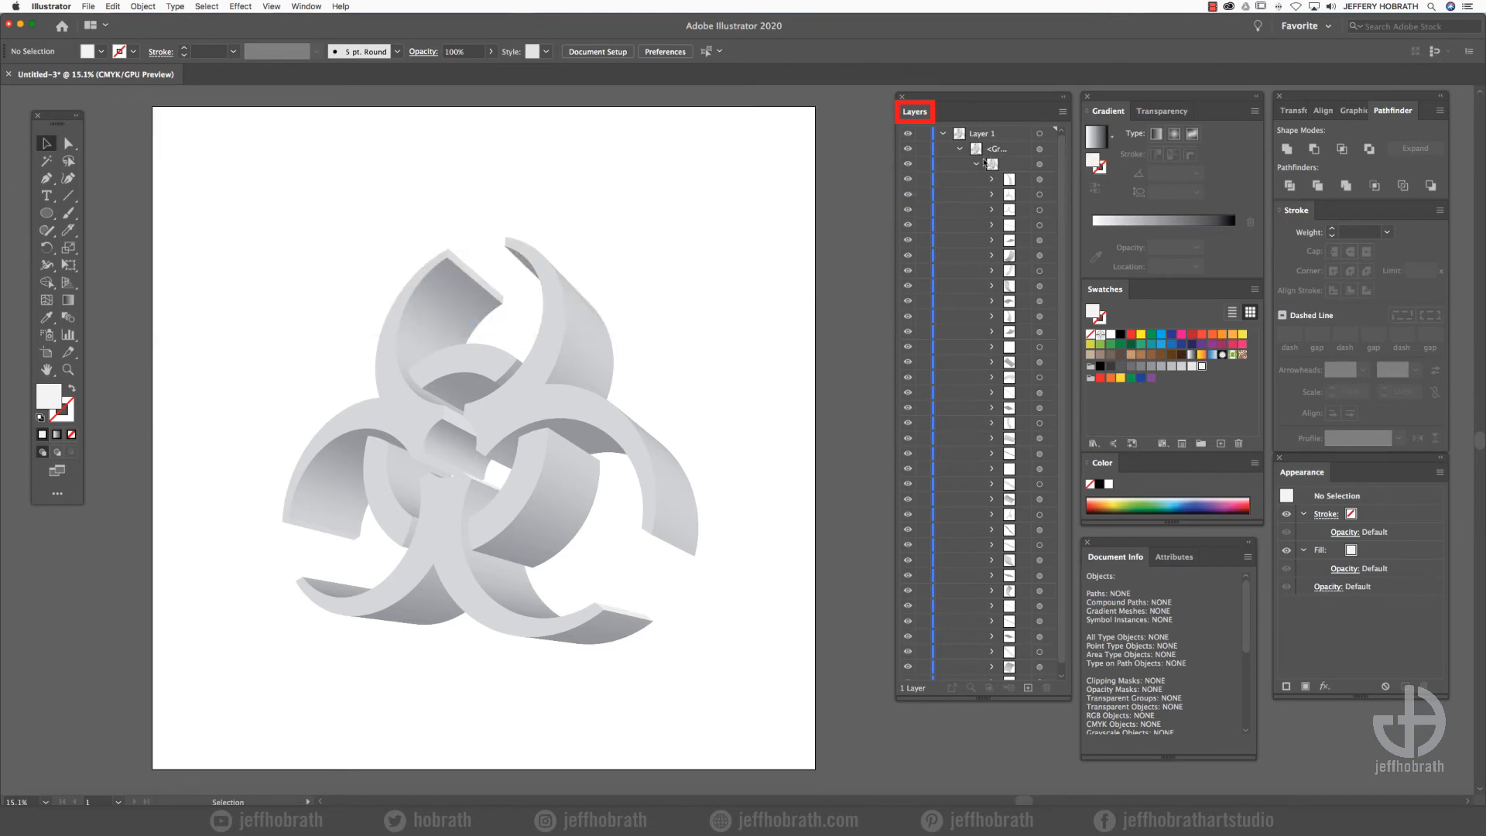
{"action": "left_click", "coordinate": [976, 164]}
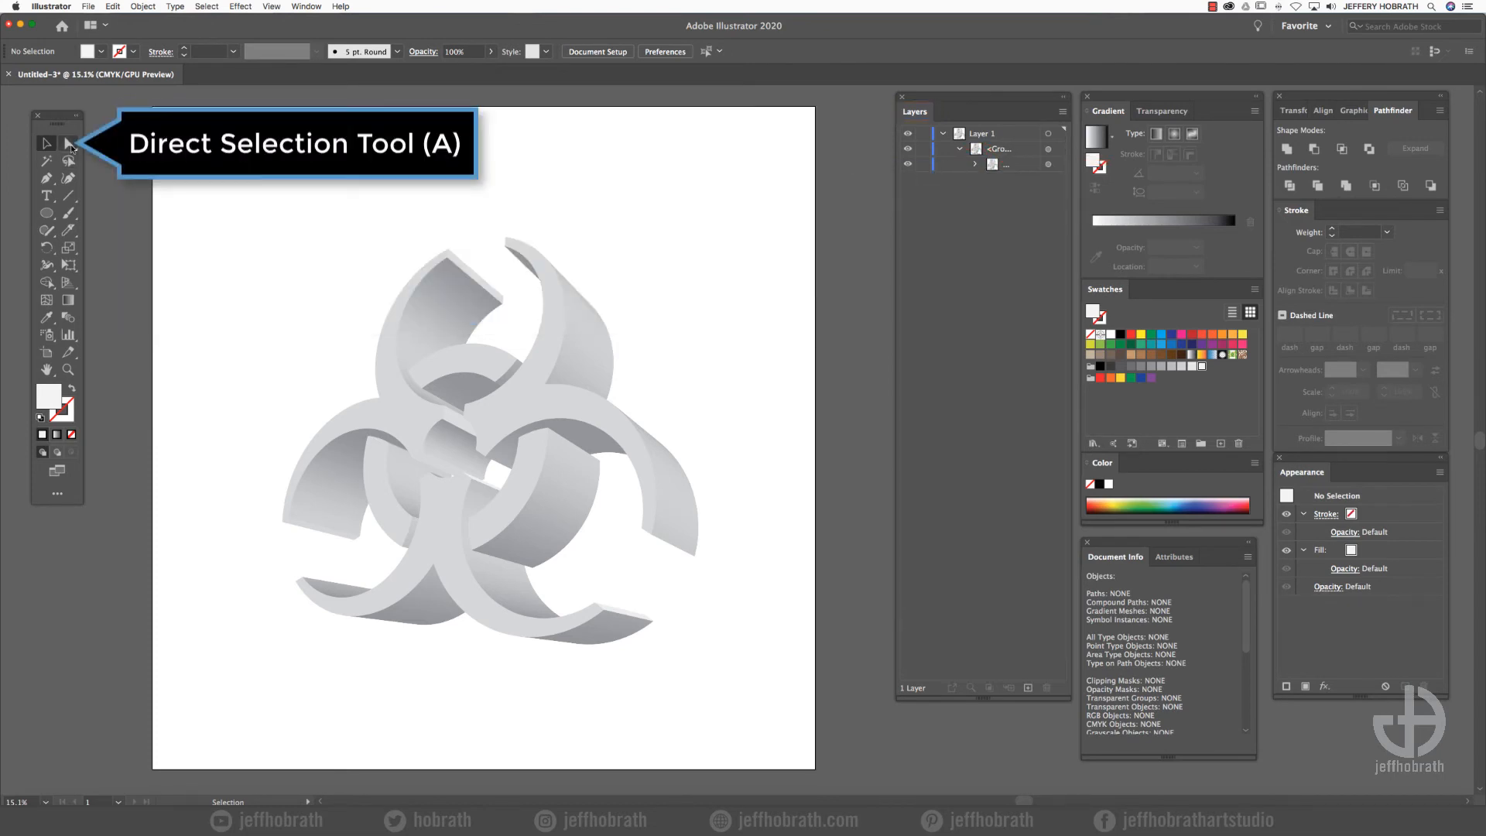
- Directly select all six front-face sections of the symbol and combine them into one compound path
{"action": "left_click", "coordinate": [68, 144]}
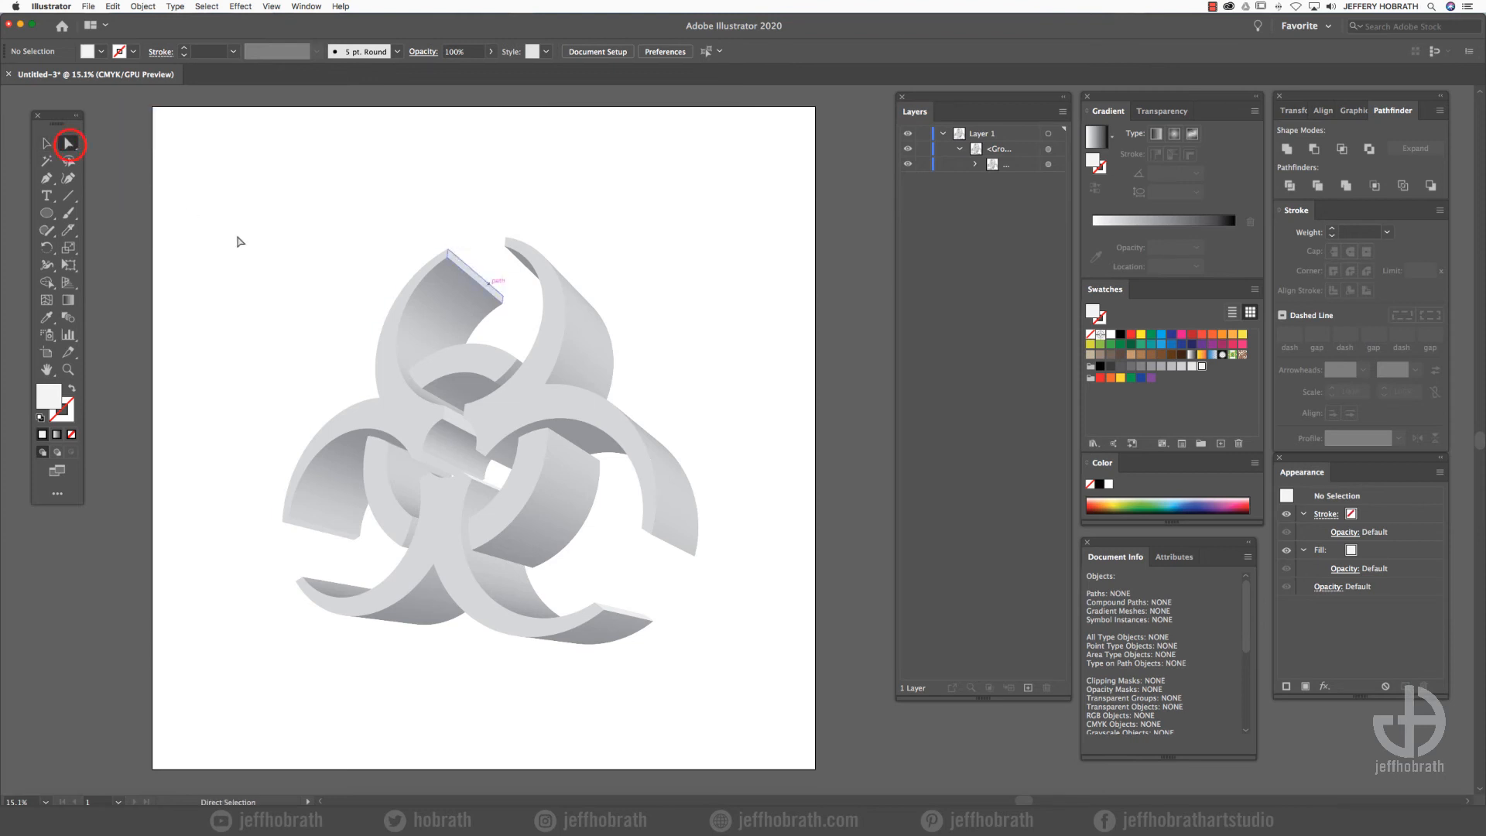
{"action": "key", "text": "shift"}
{"action": "left_click", "coordinate": [517, 395], "text": "shift"}
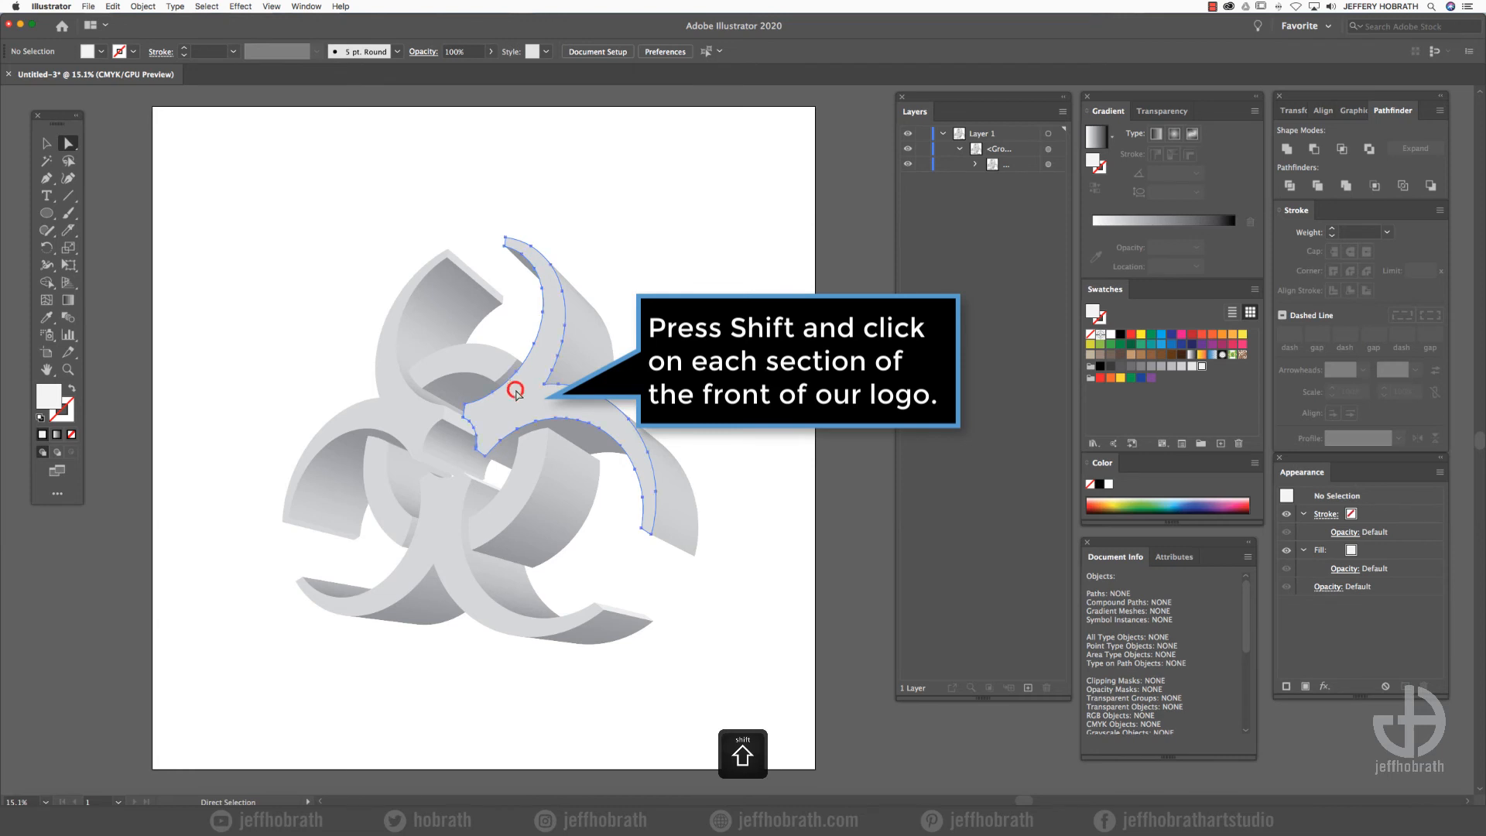
{"action": "left_click", "coordinate": [464, 357], "text": "shift"}
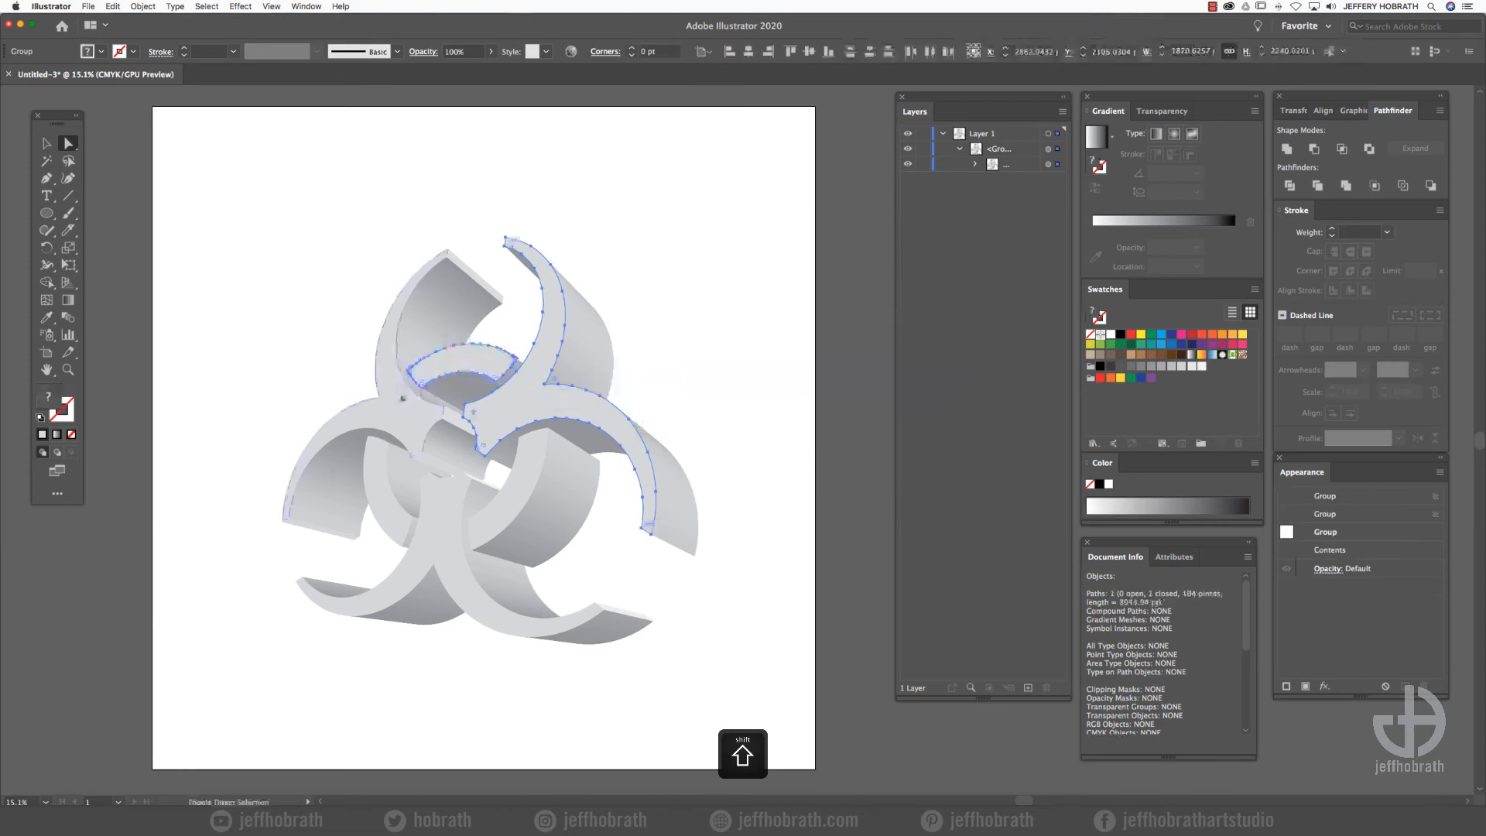
{"action": "left_click", "coordinate": [390, 387], "text": "shift"}
{"action": "left_click", "coordinate": [376, 493], "text": "shift"}
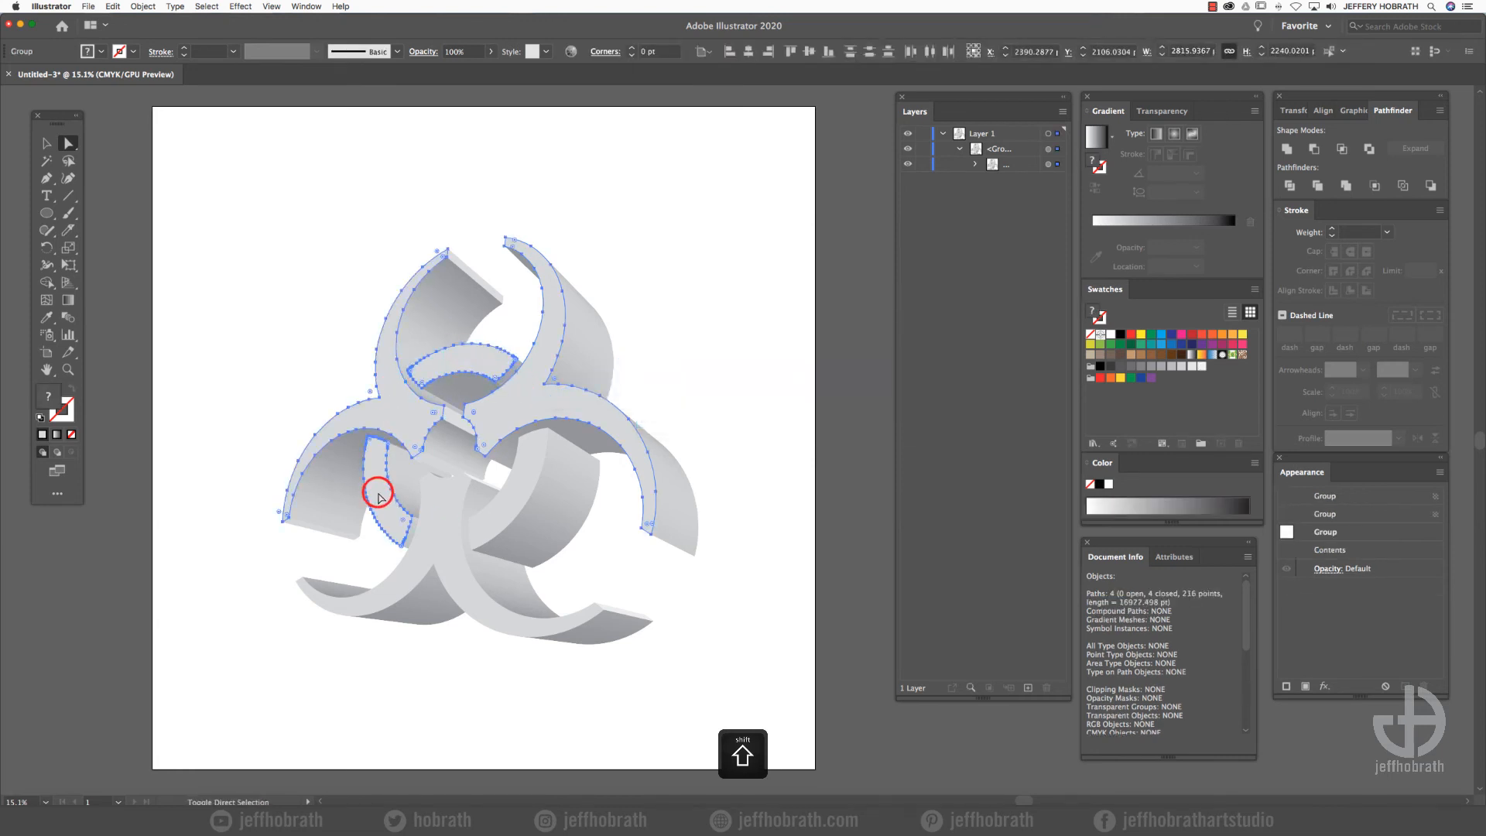
{"action": "left_click", "coordinate": [438, 520], "text": "shift"}
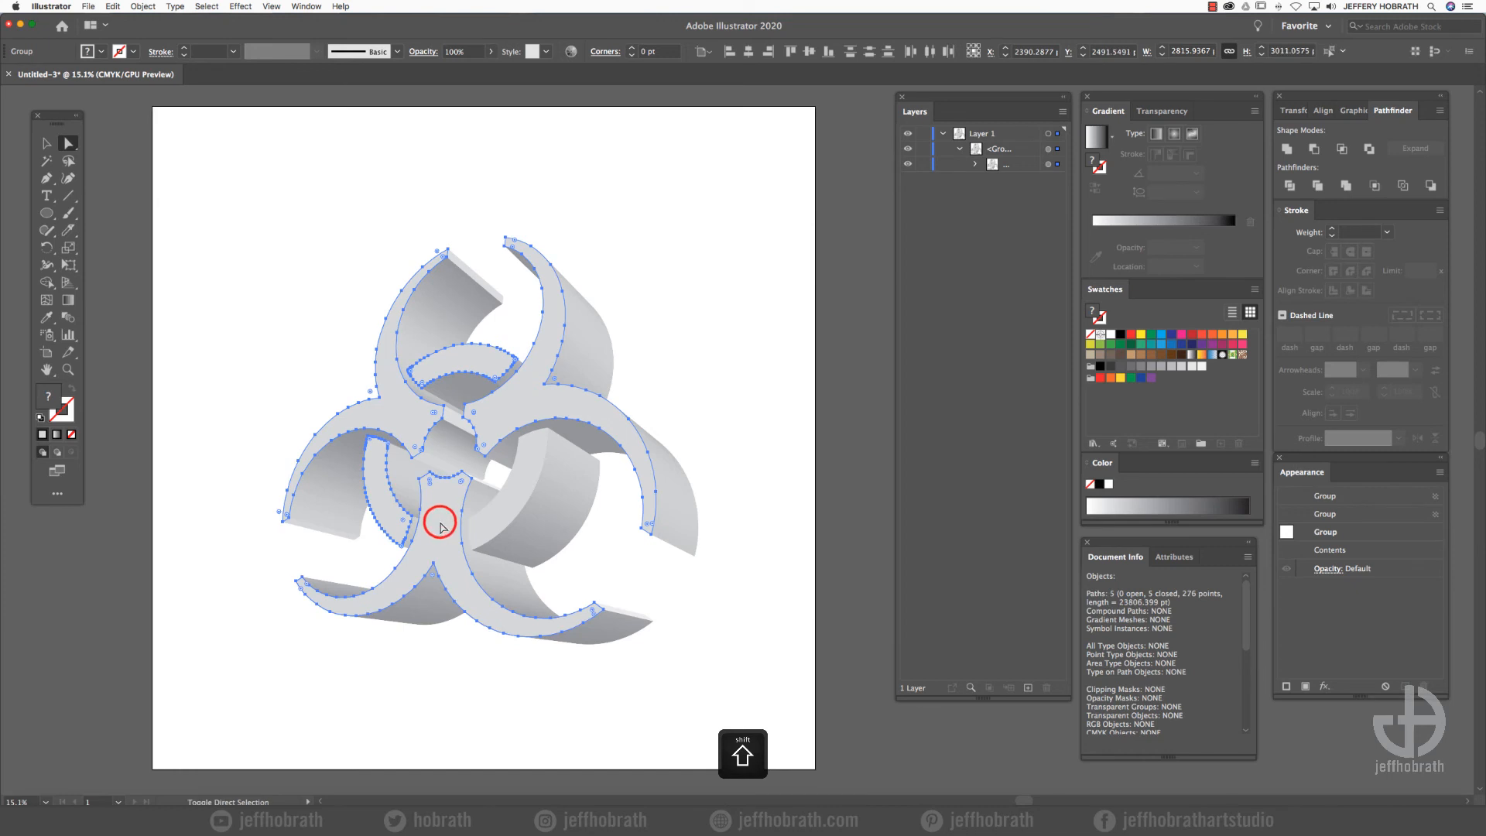
{"action": "left_click", "coordinate": [514, 487], "text": "shift"}
{"action": "left_click", "coordinate": [143, 7]}
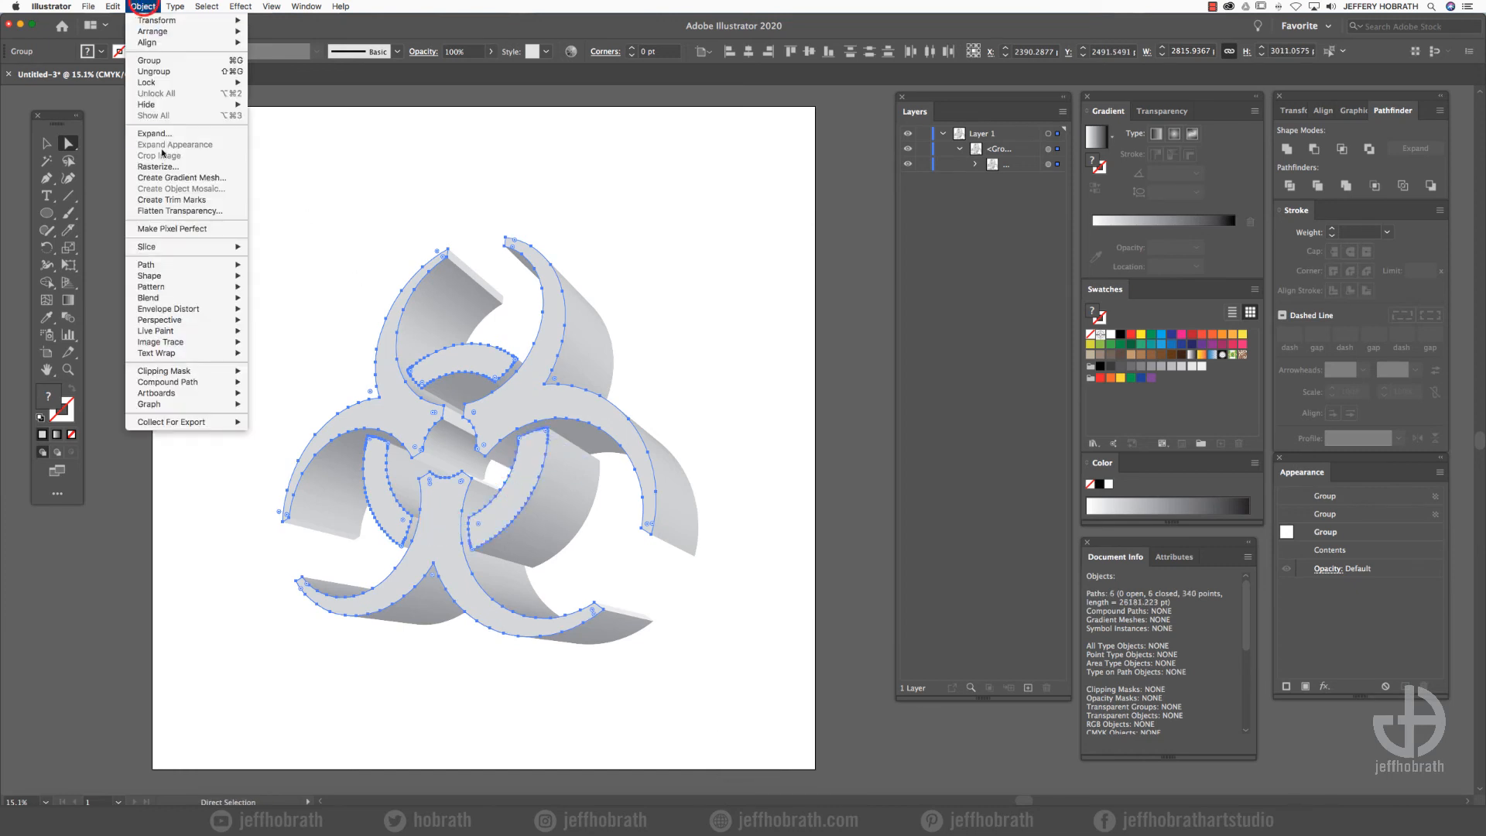
{"action": "mouse_move", "coordinate": [209, 382]}
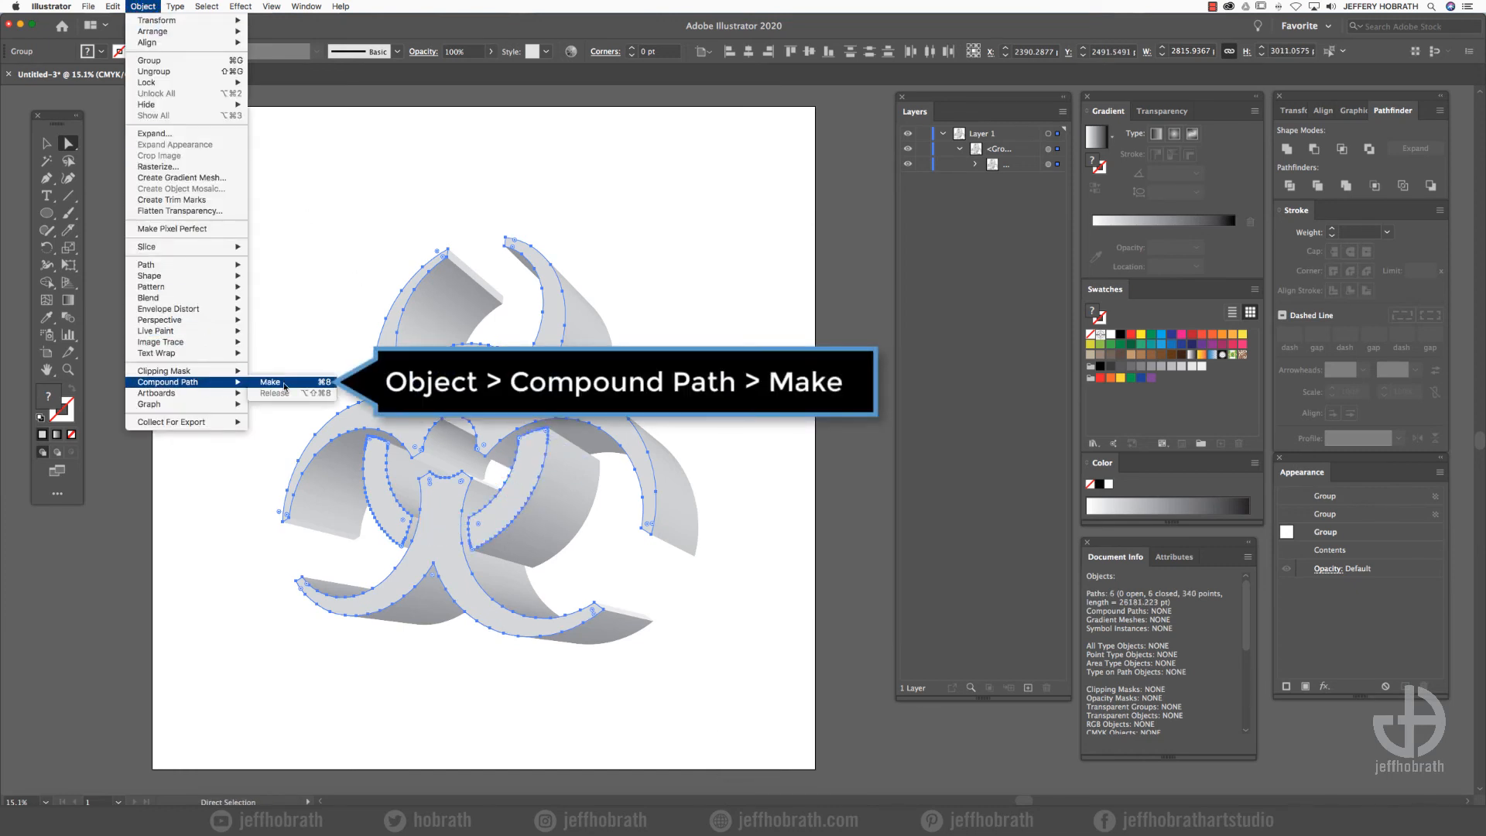
{"action": "left_click", "coordinate": [284, 384]}
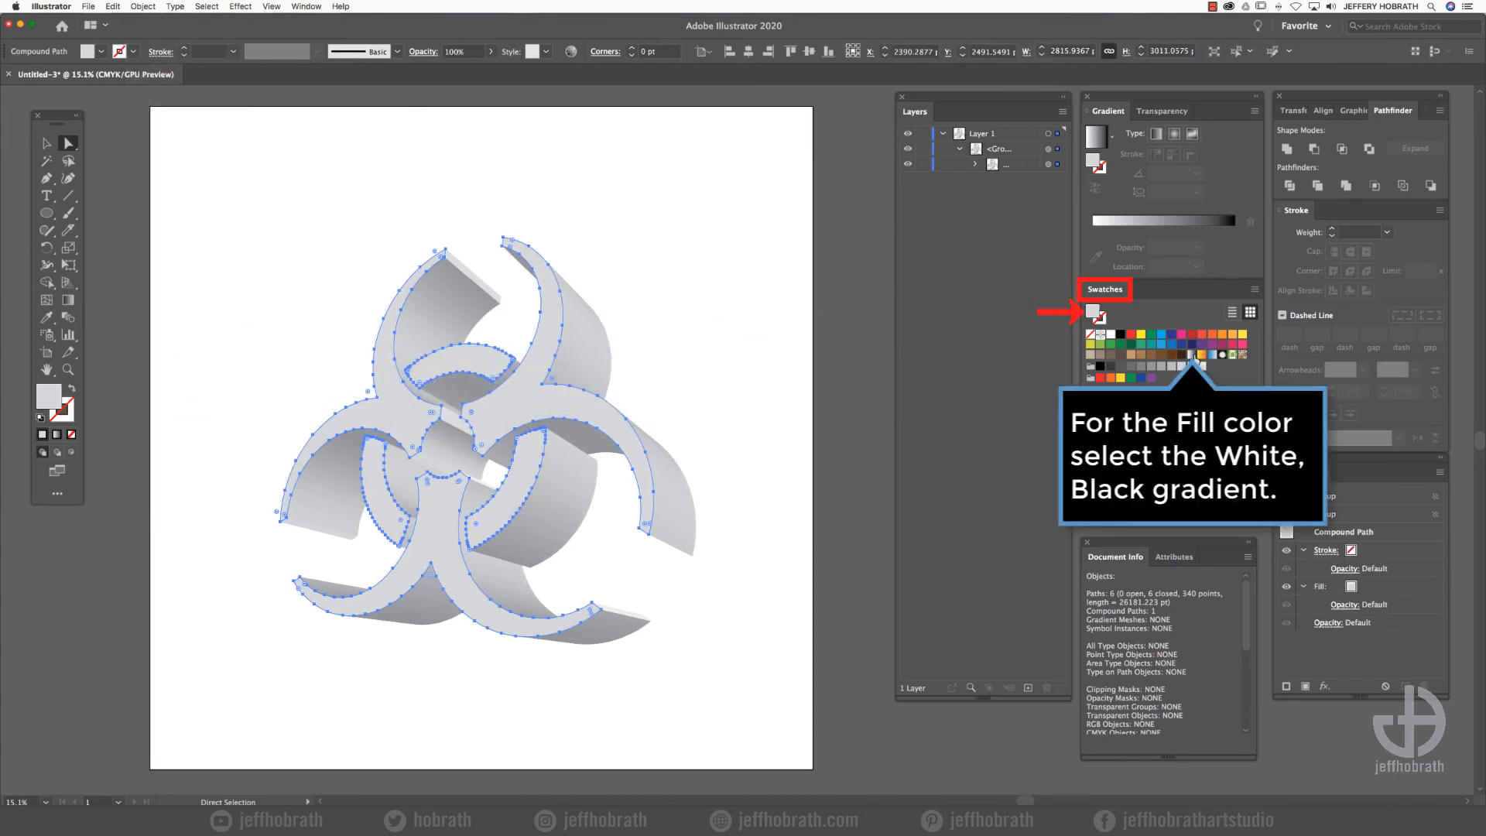
- Fill the front-face compound path with the White, Black gradient at an angle of -90°
{"action": "left_click", "coordinate": [1192, 354]}
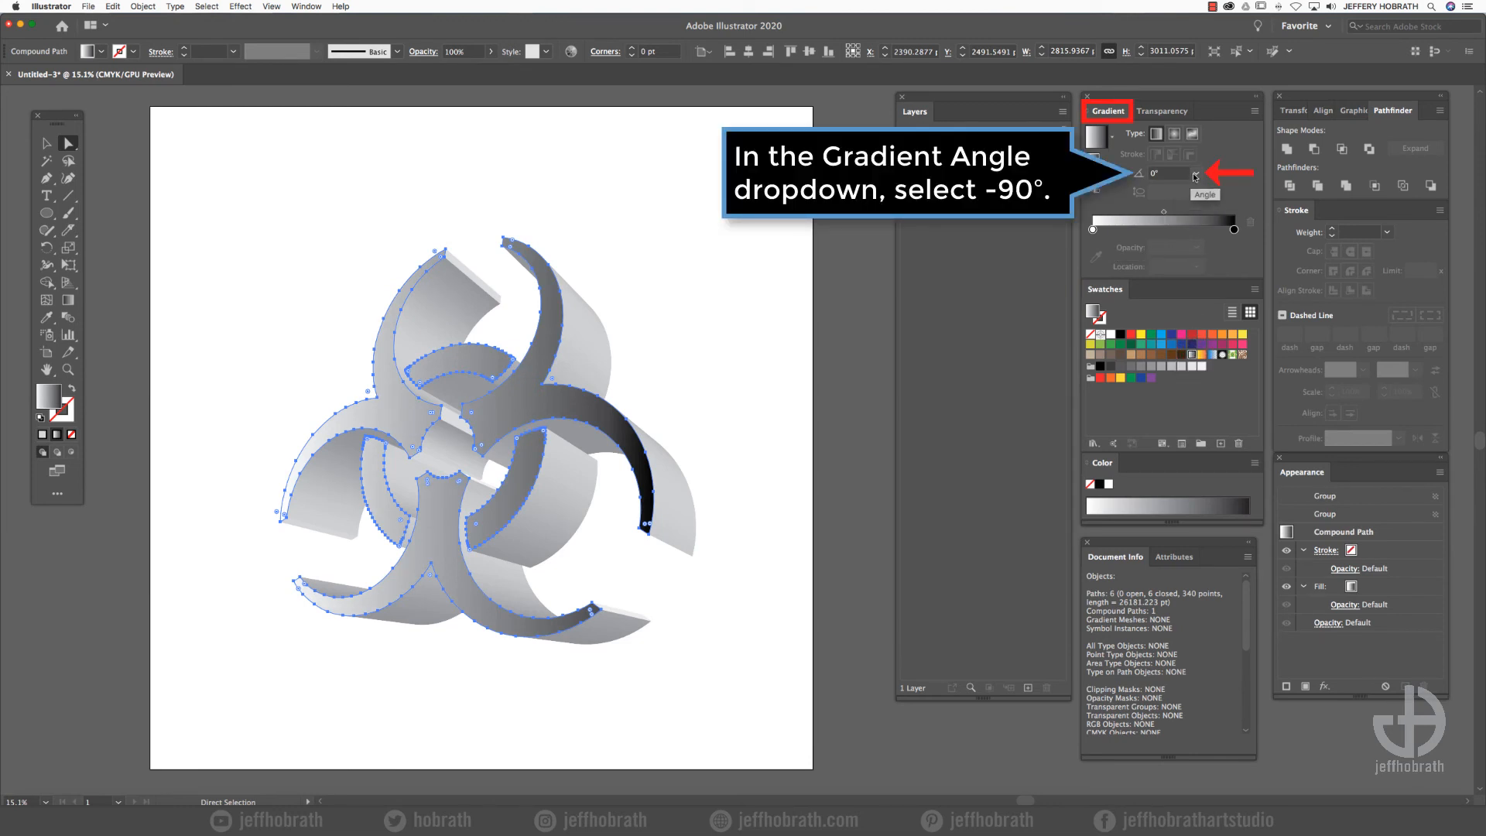
{"action": "left_click", "coordinate": [1194, 177]}
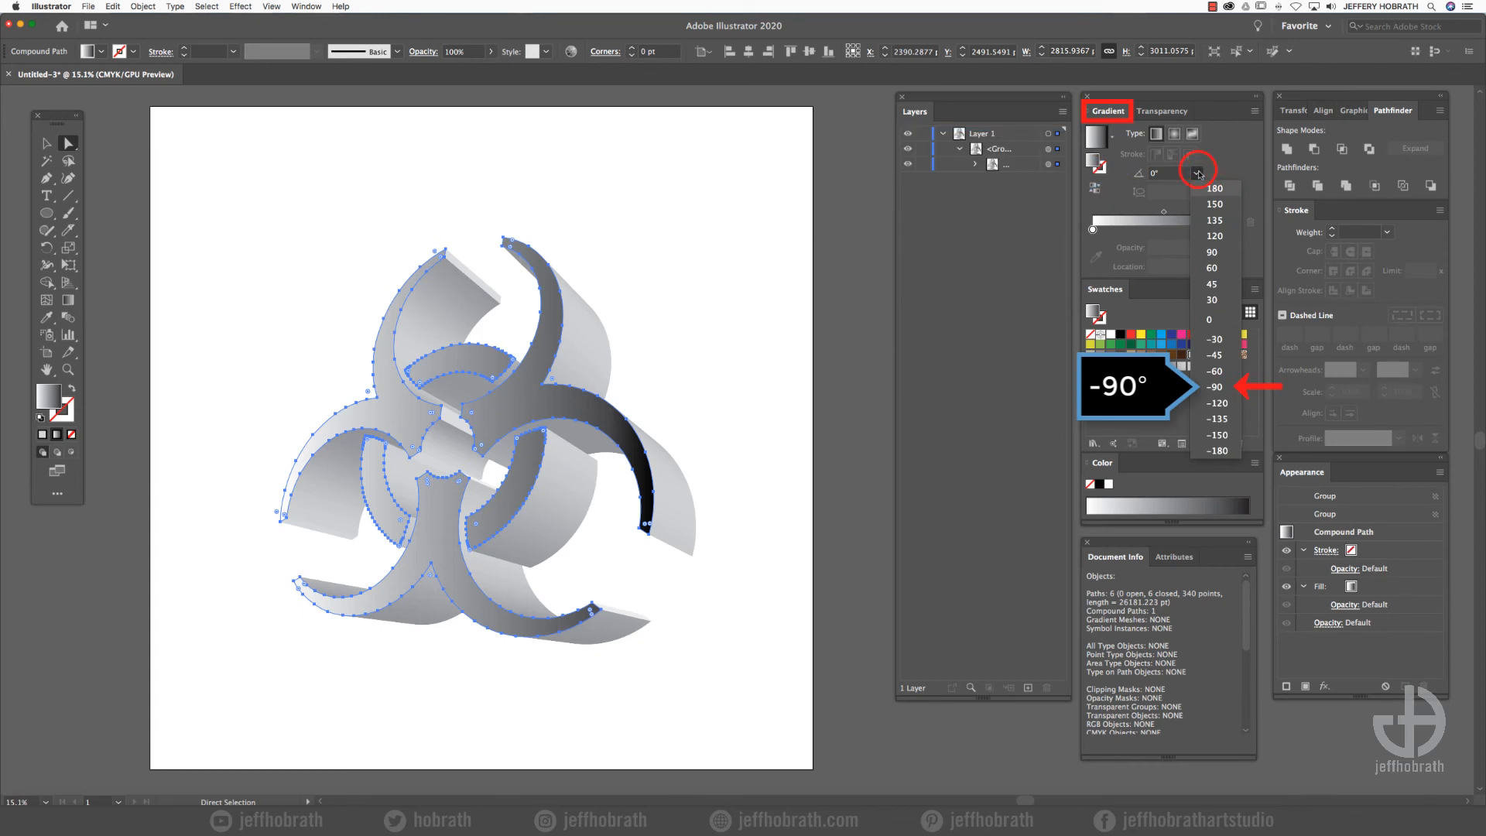
{"action": "left_click", "coordinate": [1218, 388]}
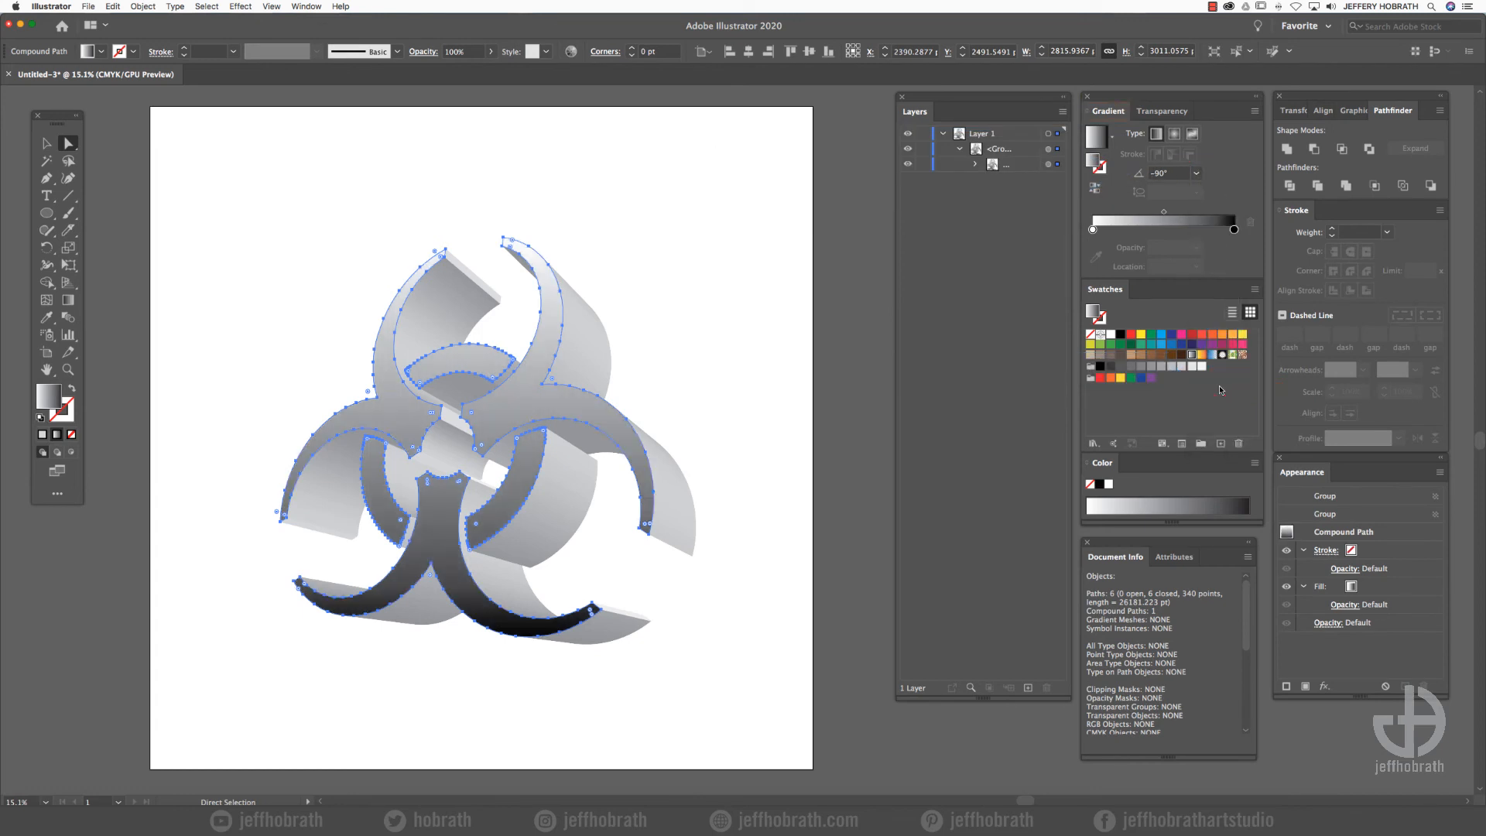
- Reposition and stretch the front face's gradient so it fades subtly from dark gray on the upper arms to black on the lower ones
{"action": "left_click", "coordinate": [68, 301]}
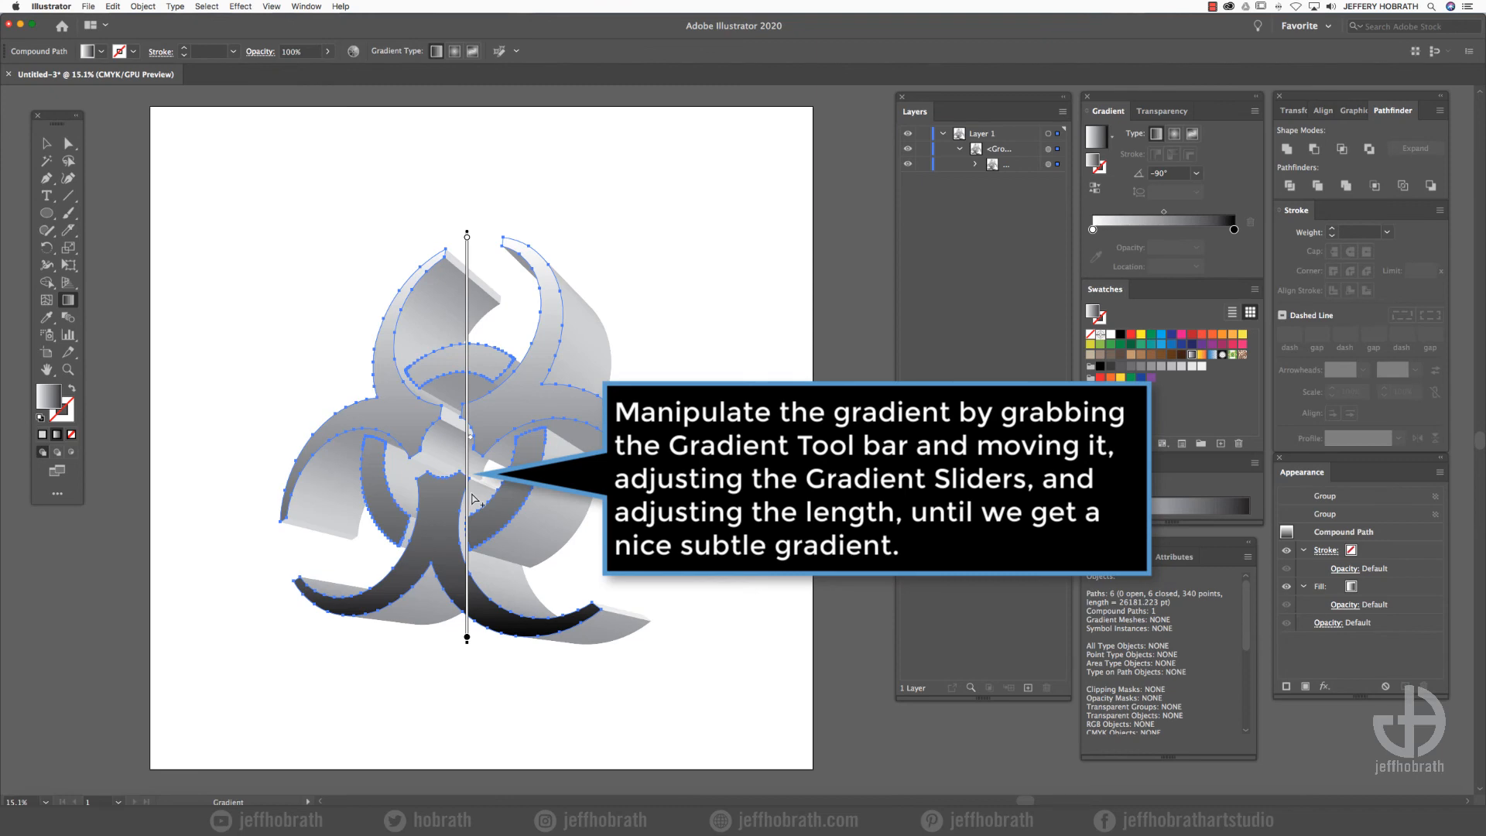
{"action": "mouse_move", "coordinate": [472, 499]}
{"action": "left_mouse_down"}
{"action": "mouse_move", "coordinate": [466, 418]}
{"action": "mouse_move", "coordinate": [465, 707]}
{"action": "left_mouse_up"}
{"action": "left_click_drag", "start_coordinate": [470, 360], "coordinate": [472, 168]}
- Select the whole 3D symbol, scale it up from its centre to about 3605 pt wide, and move it slightly upward on the artboard
{"action": "left_click", "coordinate": [40, 140]}
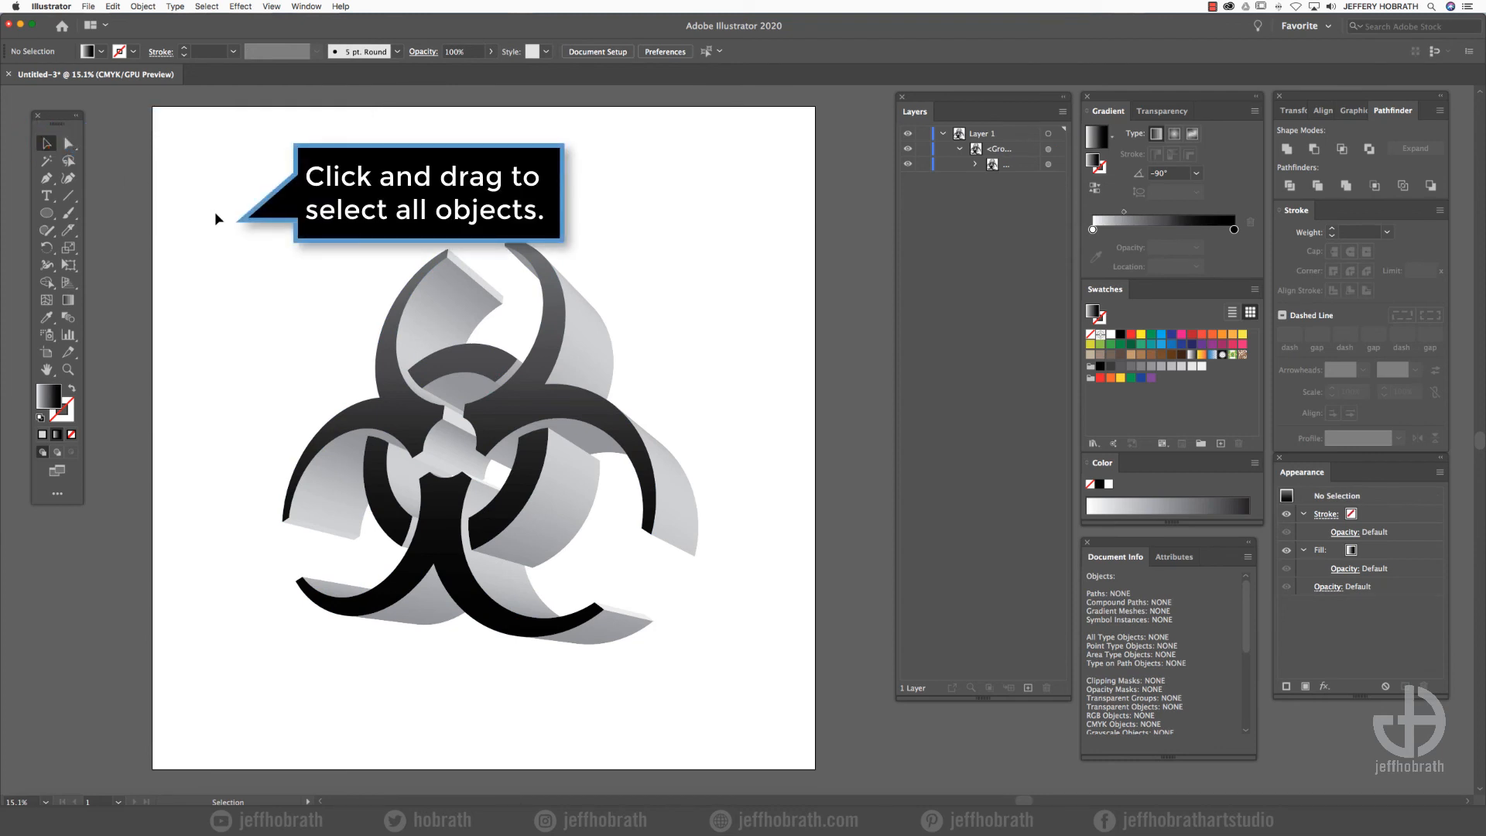
{"action": "left_click_drag", "start_coordinate": [215, 212], "coordinate": [741, 701]}
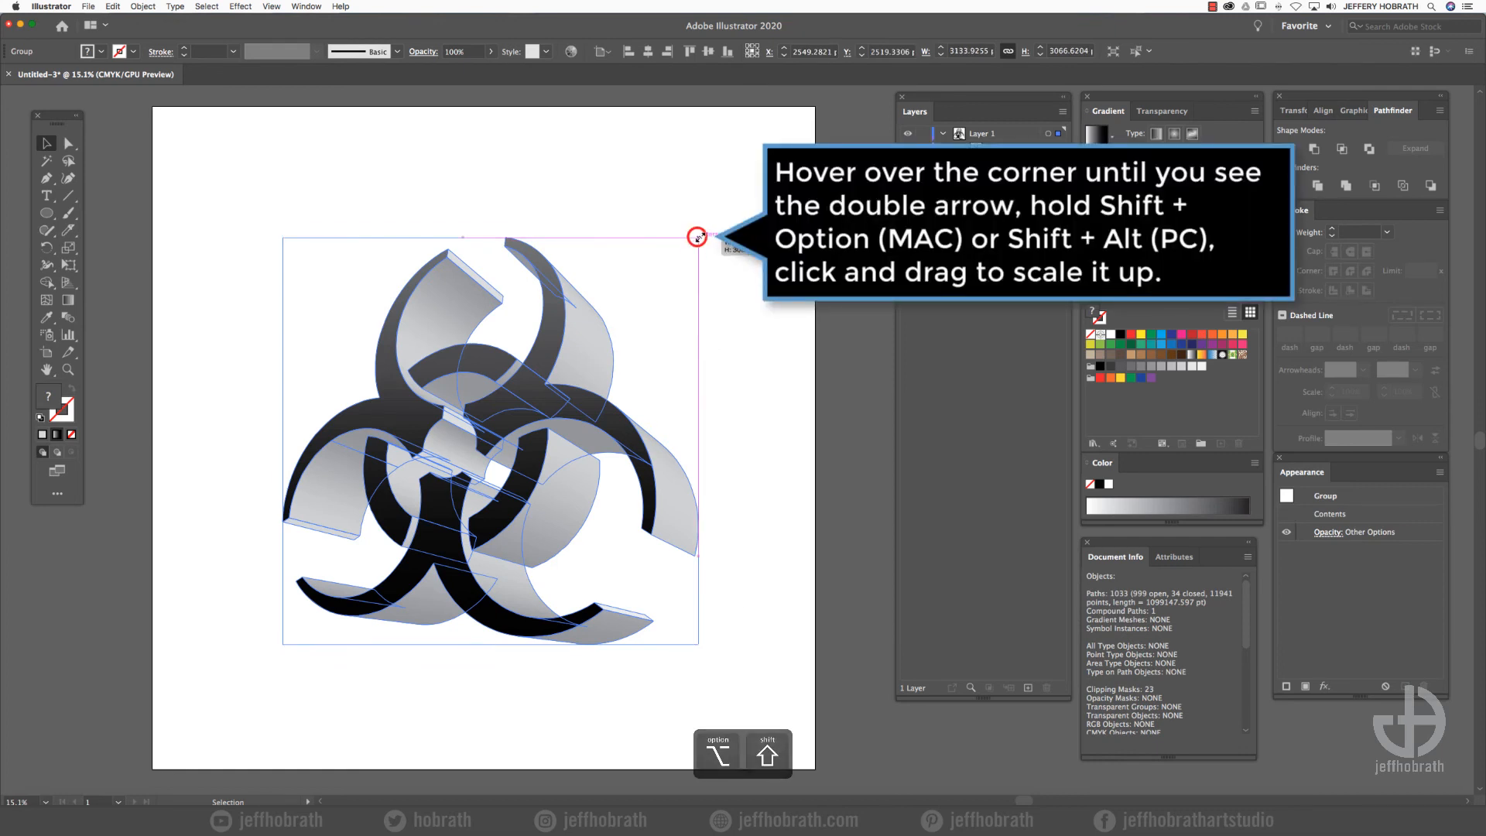
{"action": "left_click_drag", "start_coordinate": [699, 238], "coordinate": [729, 209]}
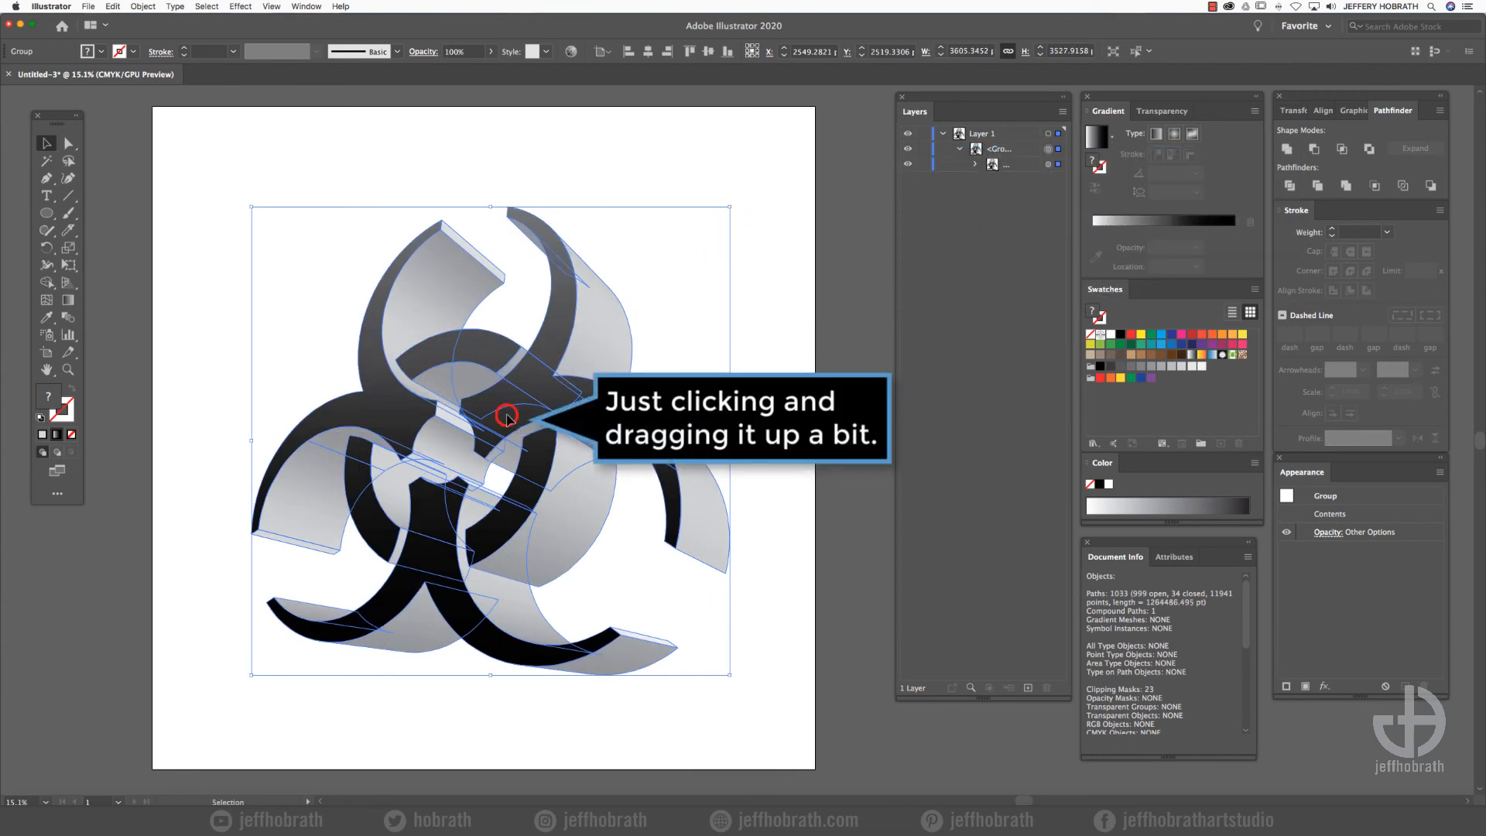
{"action": "left_click_drag", "start_coordinate": [506, 416], "coordinate": [507, 402]}
{"action": "left_click", "coordinate": [768, 373]}
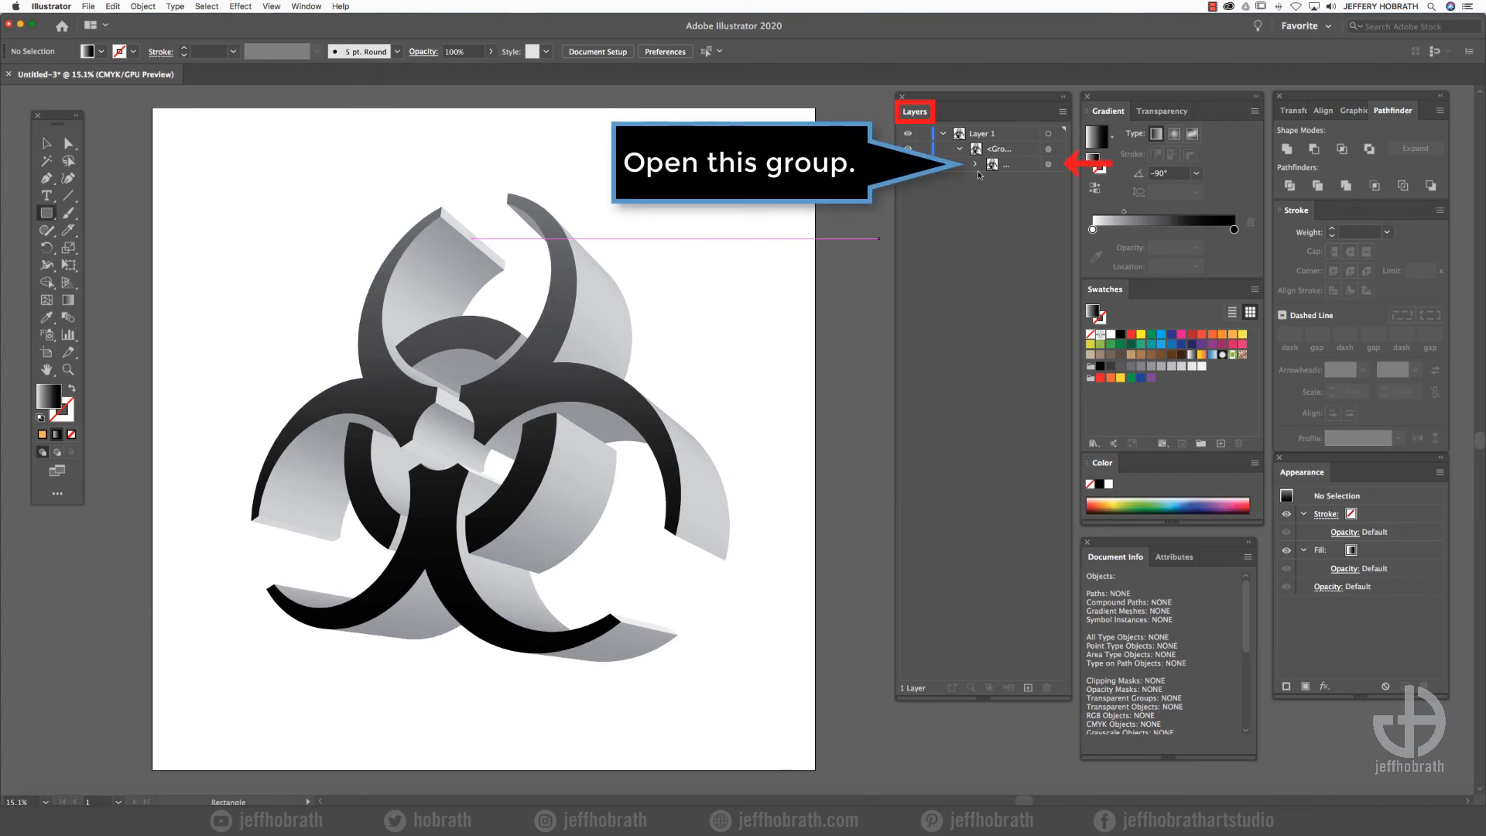
- Move the front-face compound path out of the nested group so it sits above it, and collapse that group
{"action": "left_click", "coordinate": [975, 164]}
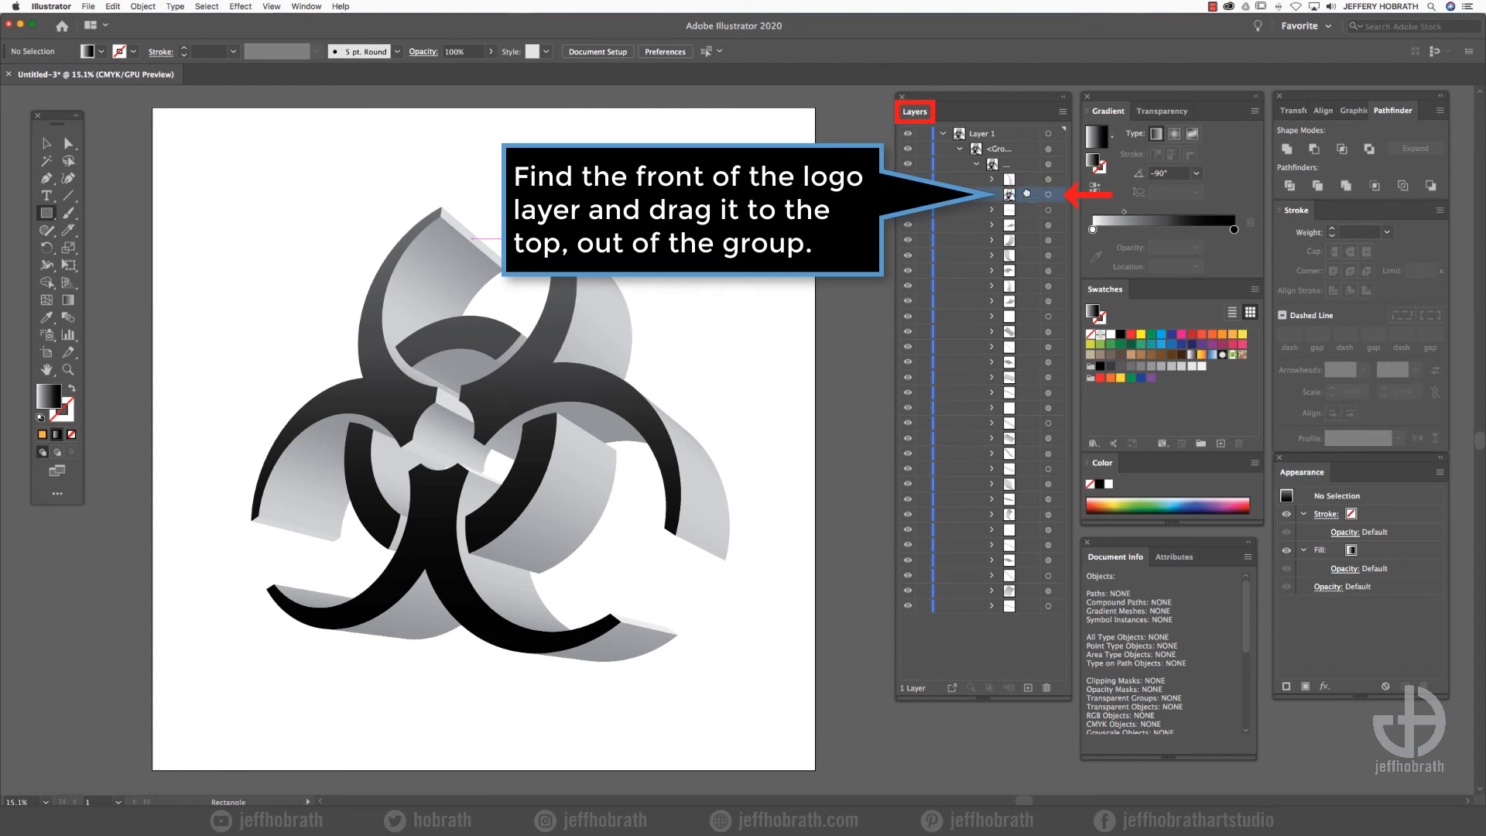
{"action": "left_click_drag", "start_coordinate": [1026, 197], "coordinate": [1028, 160]}
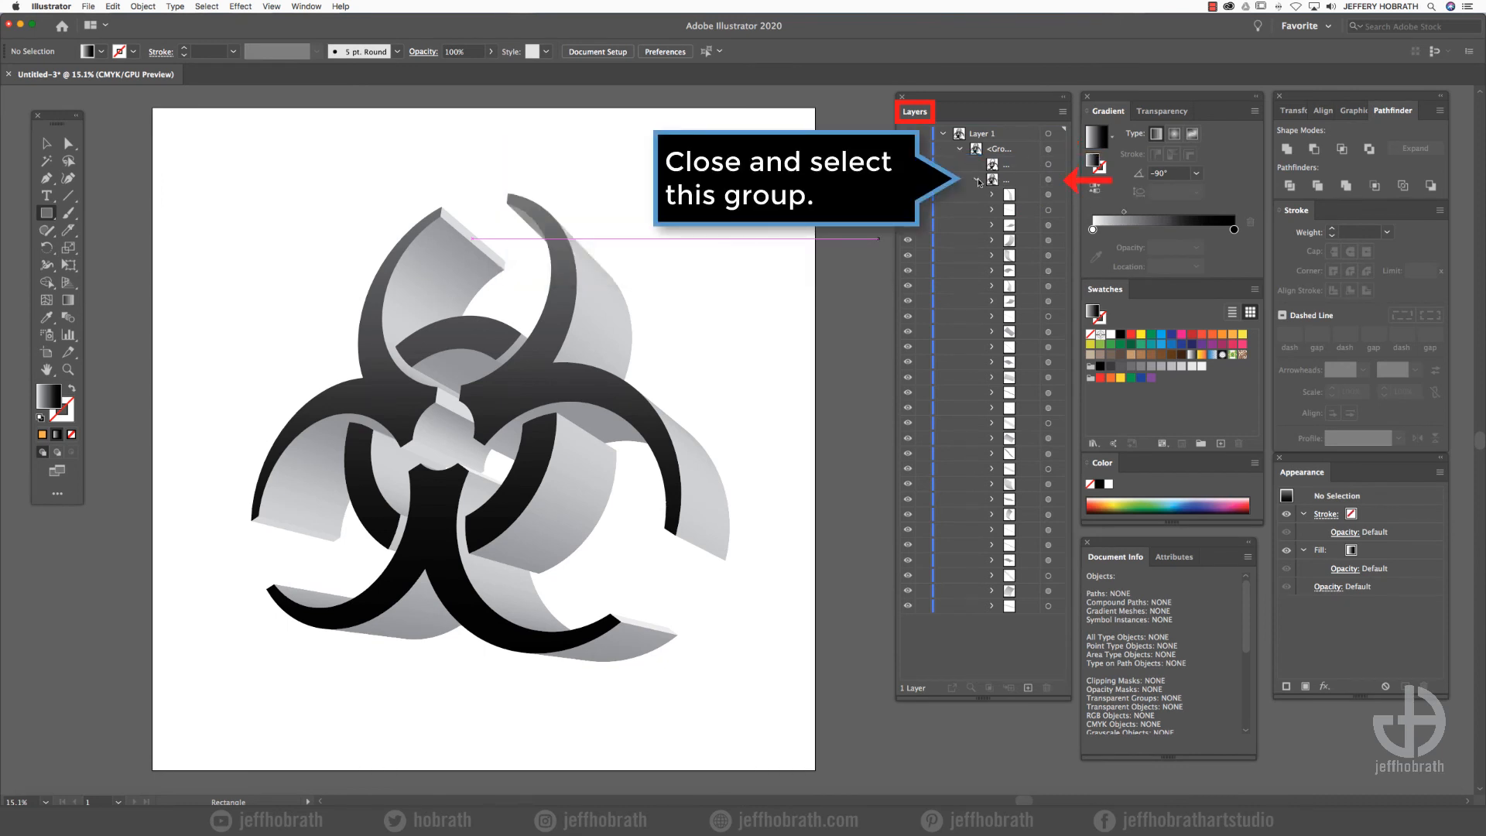
{"action": "left_click", "coordinate": [978, 182]}
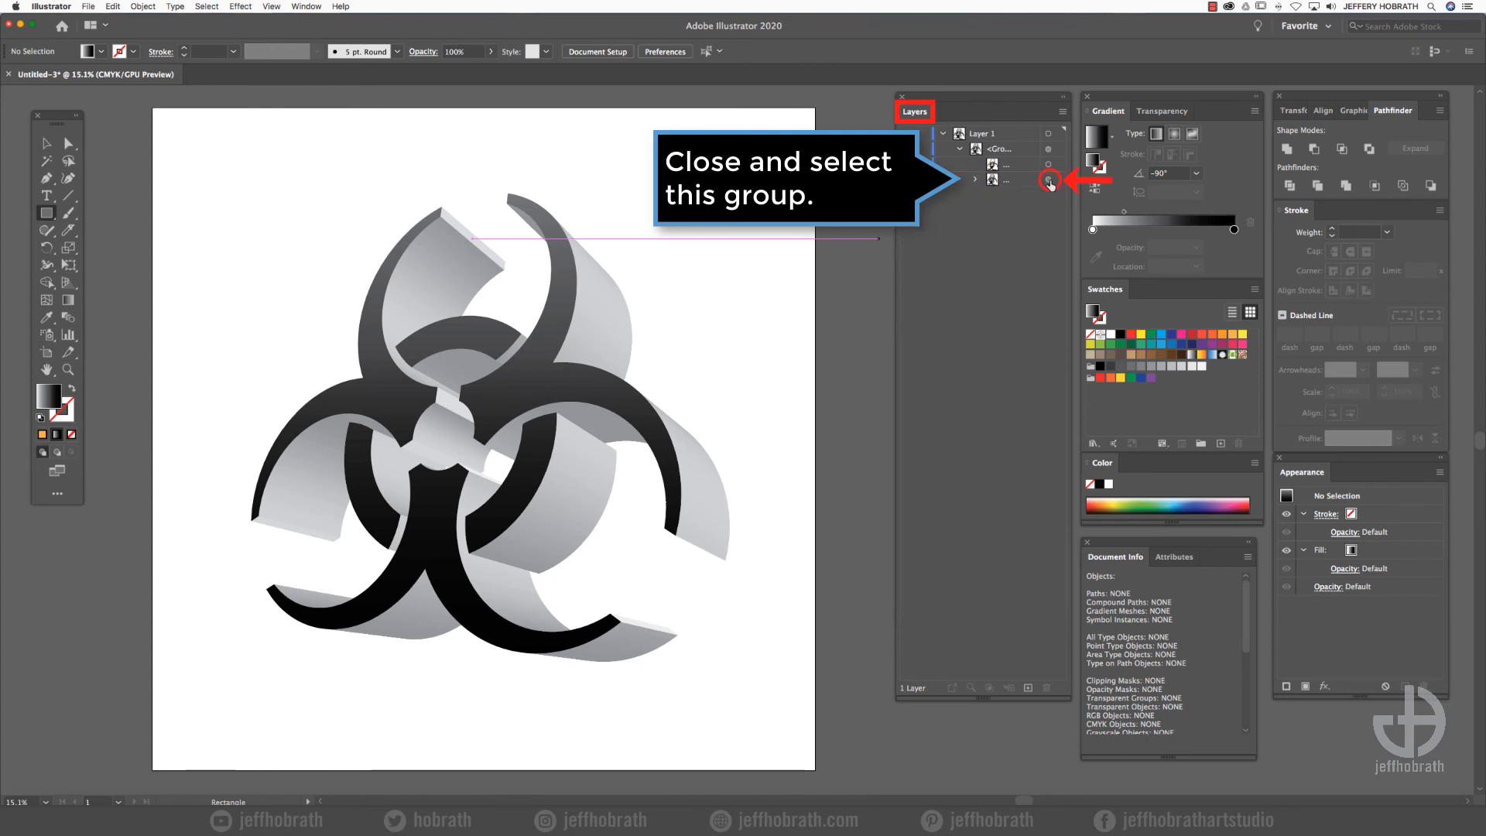
- Target the extruded sides group and set up Adjust Color Balance in CMYK mode with Convert, Fill and Preview enabled
{"action": "left_click", "coordinate": [1049, 181]}
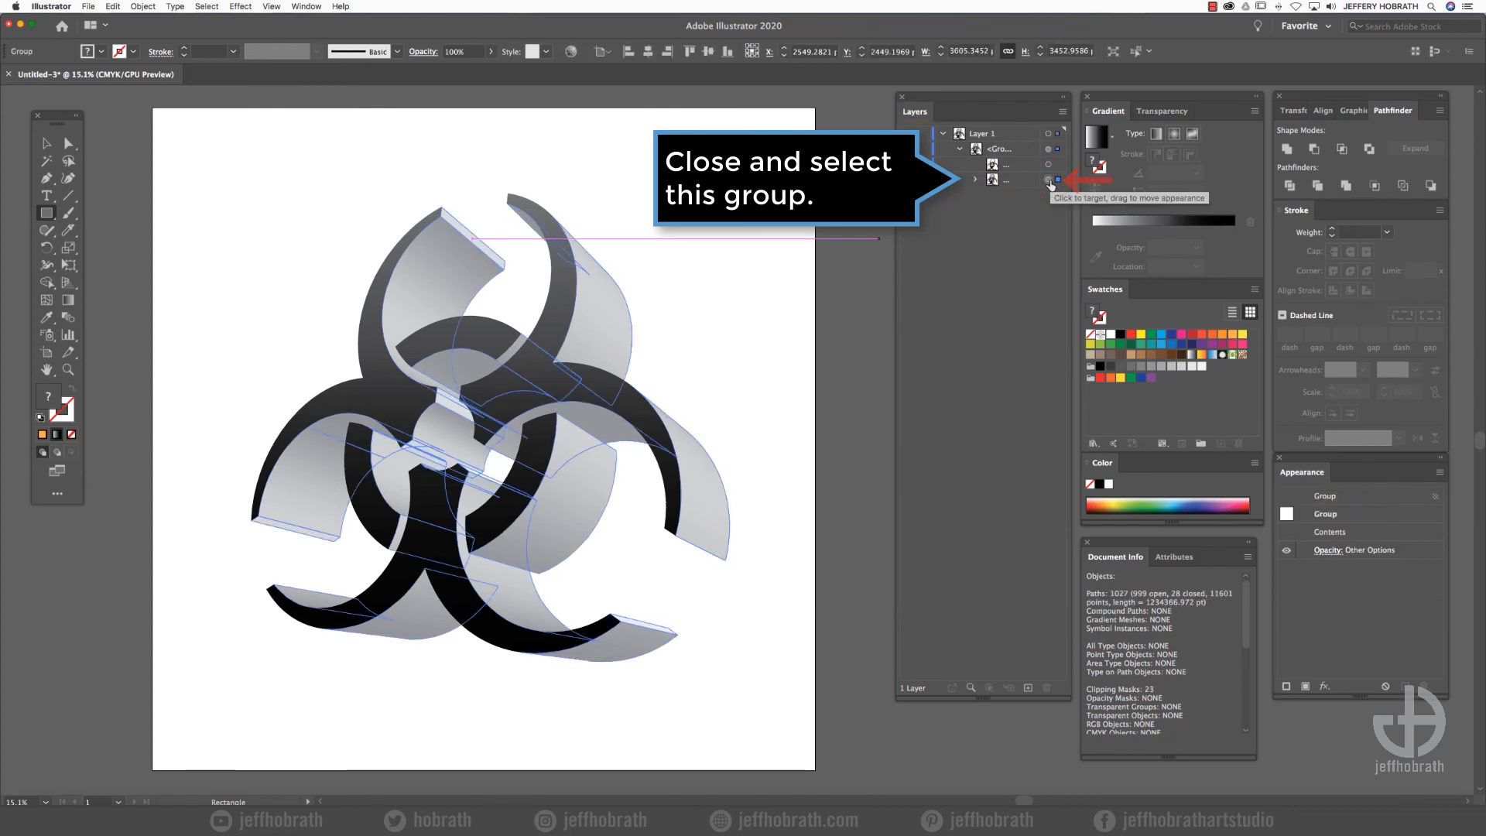
{"action": "left_click", "coordinate": [113, 6]}
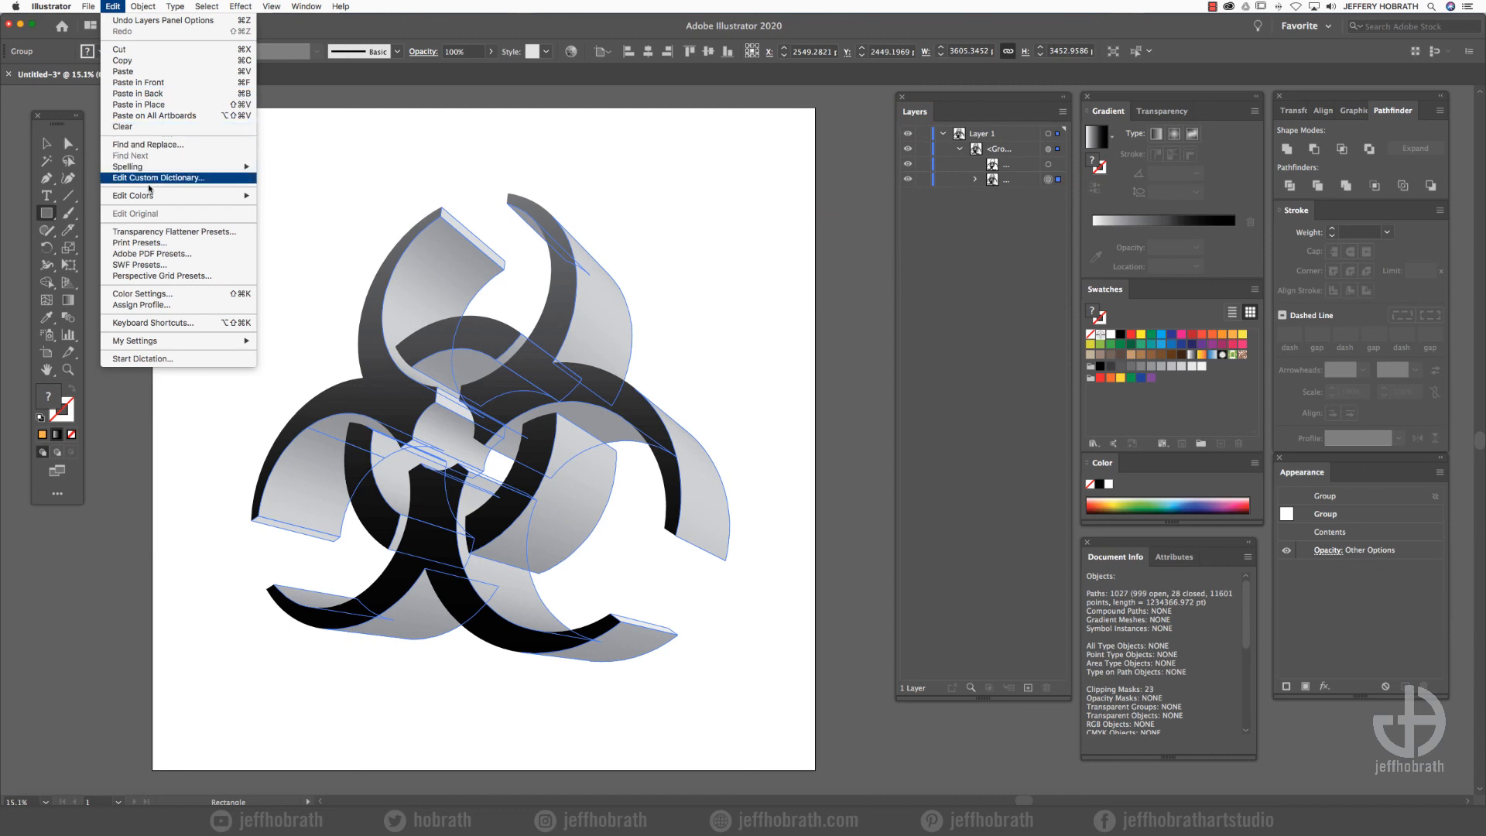
{"action": "mouse_move", "coordinate": [151, 196]}
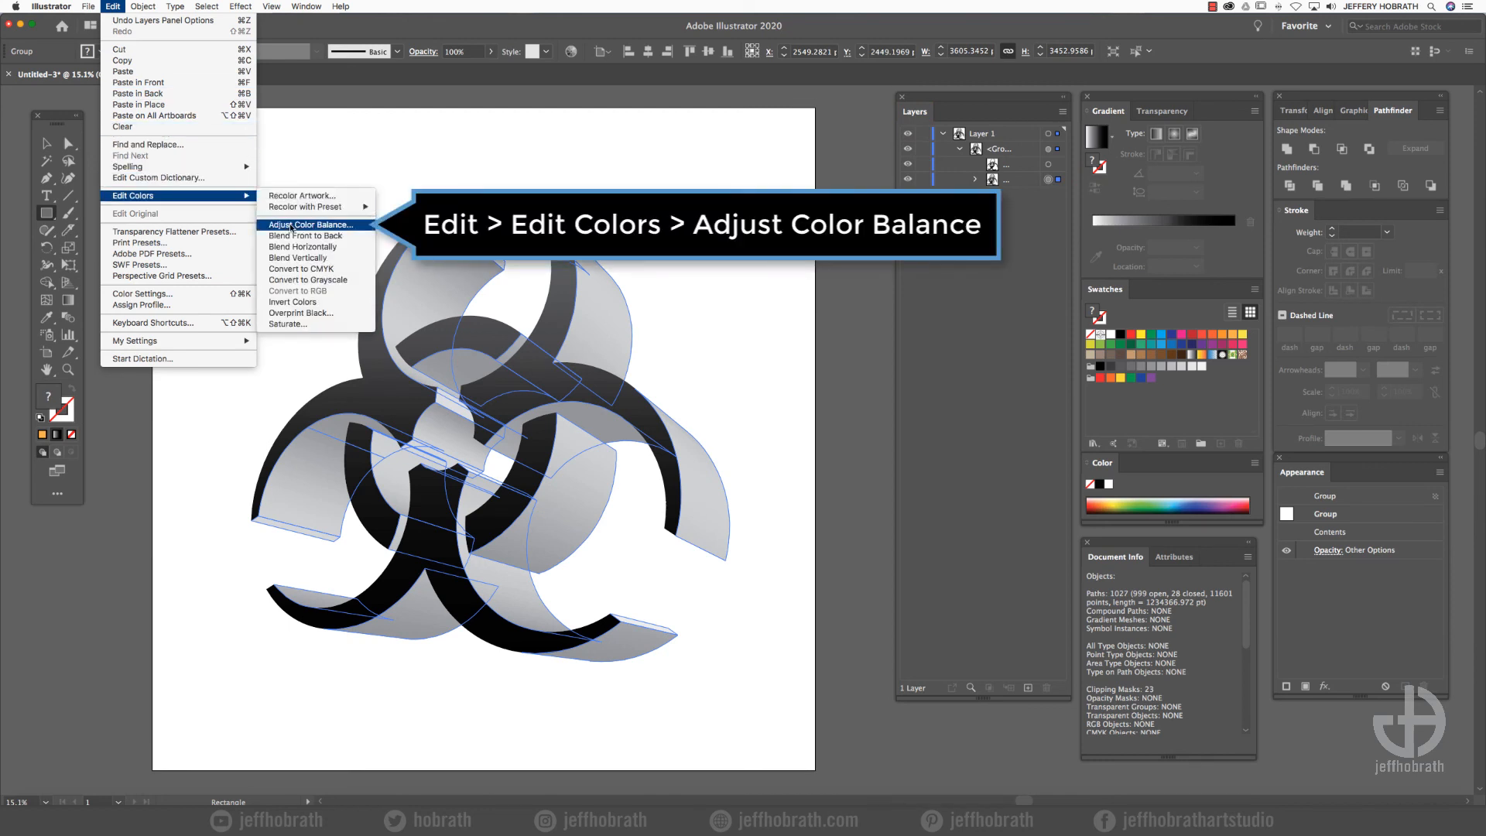
{"action": "left_click", "coordinate": [292, 225]}
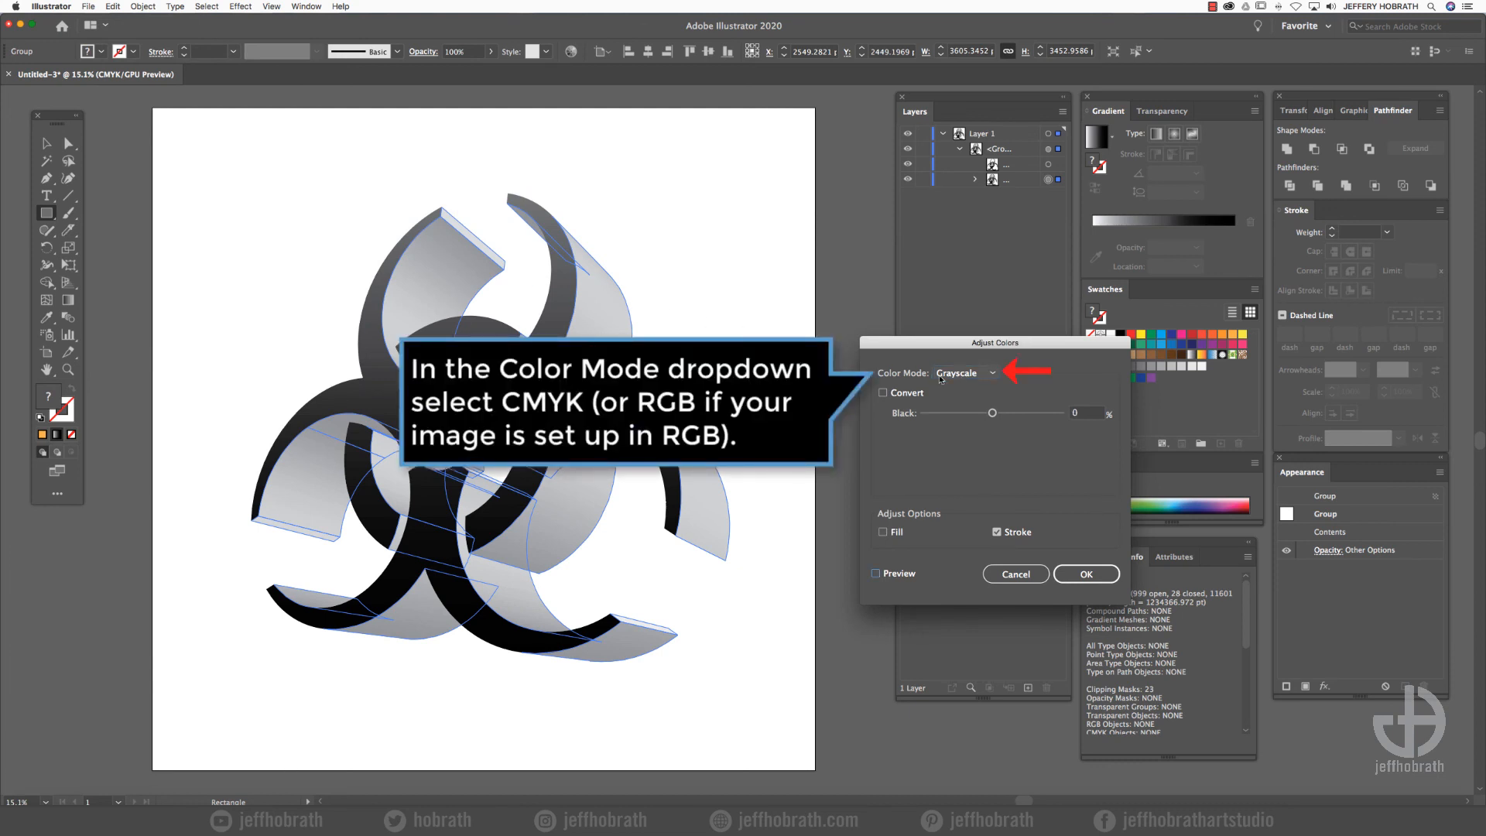
{"action": "left_click", "coordinate": [940, 376]}
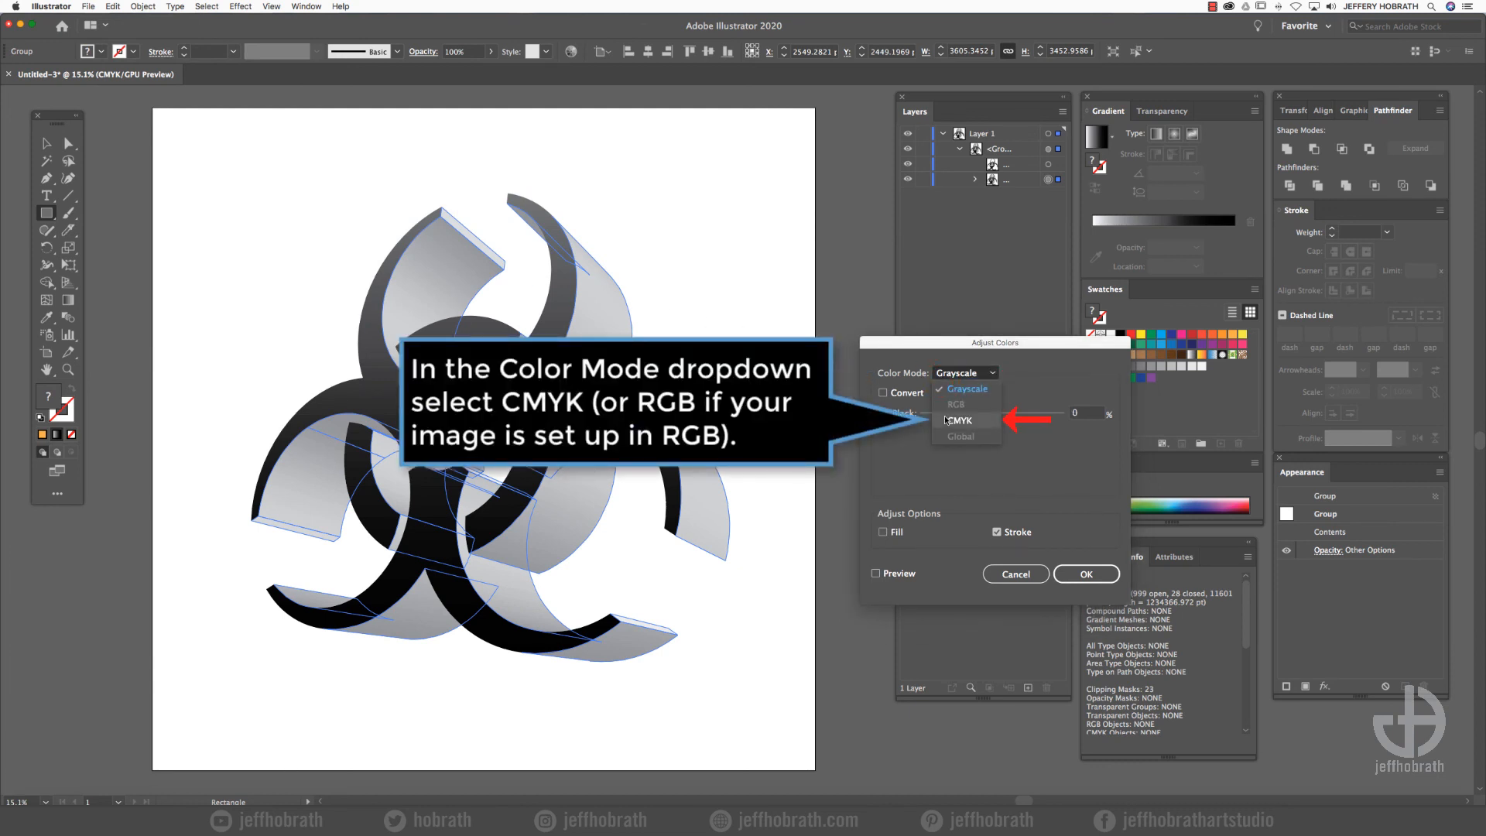
{"action": "left_click", "coordinate": [945, 420]}
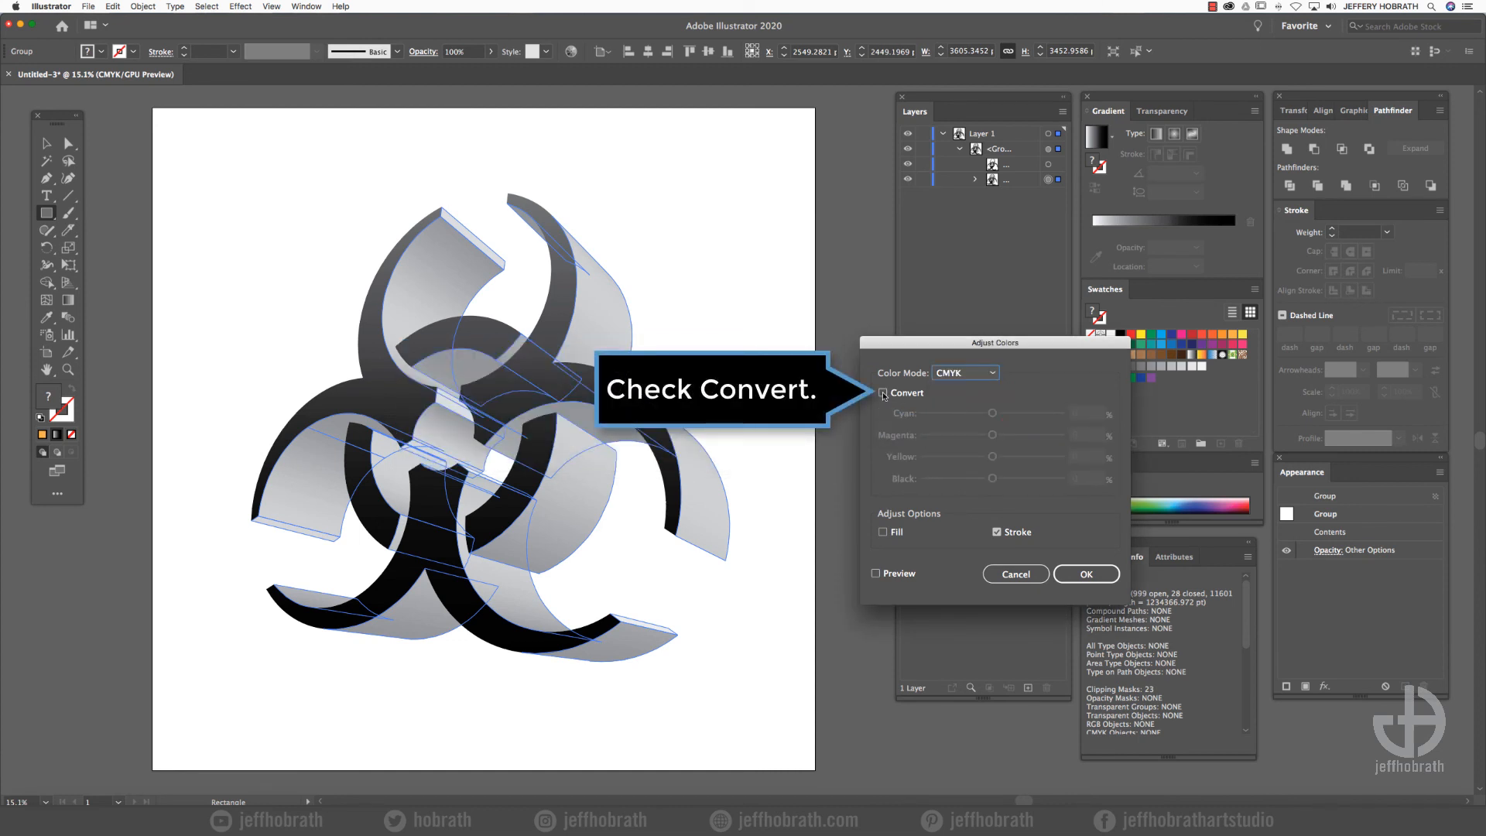
{"action": "left_click", "coordinate": [883, 393]}
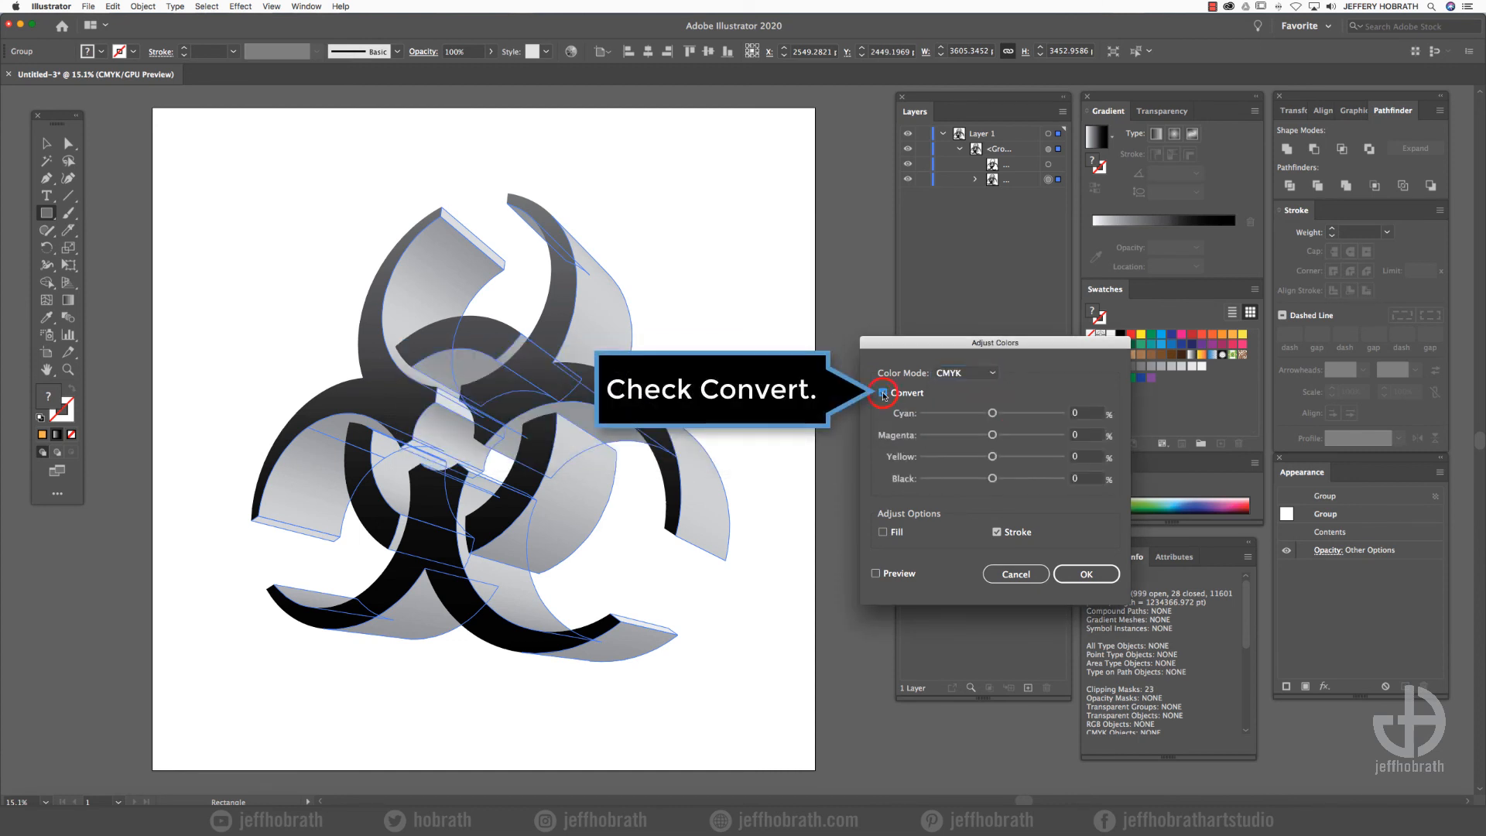
{"action": "left_click", "coordinate": [883, 532]}
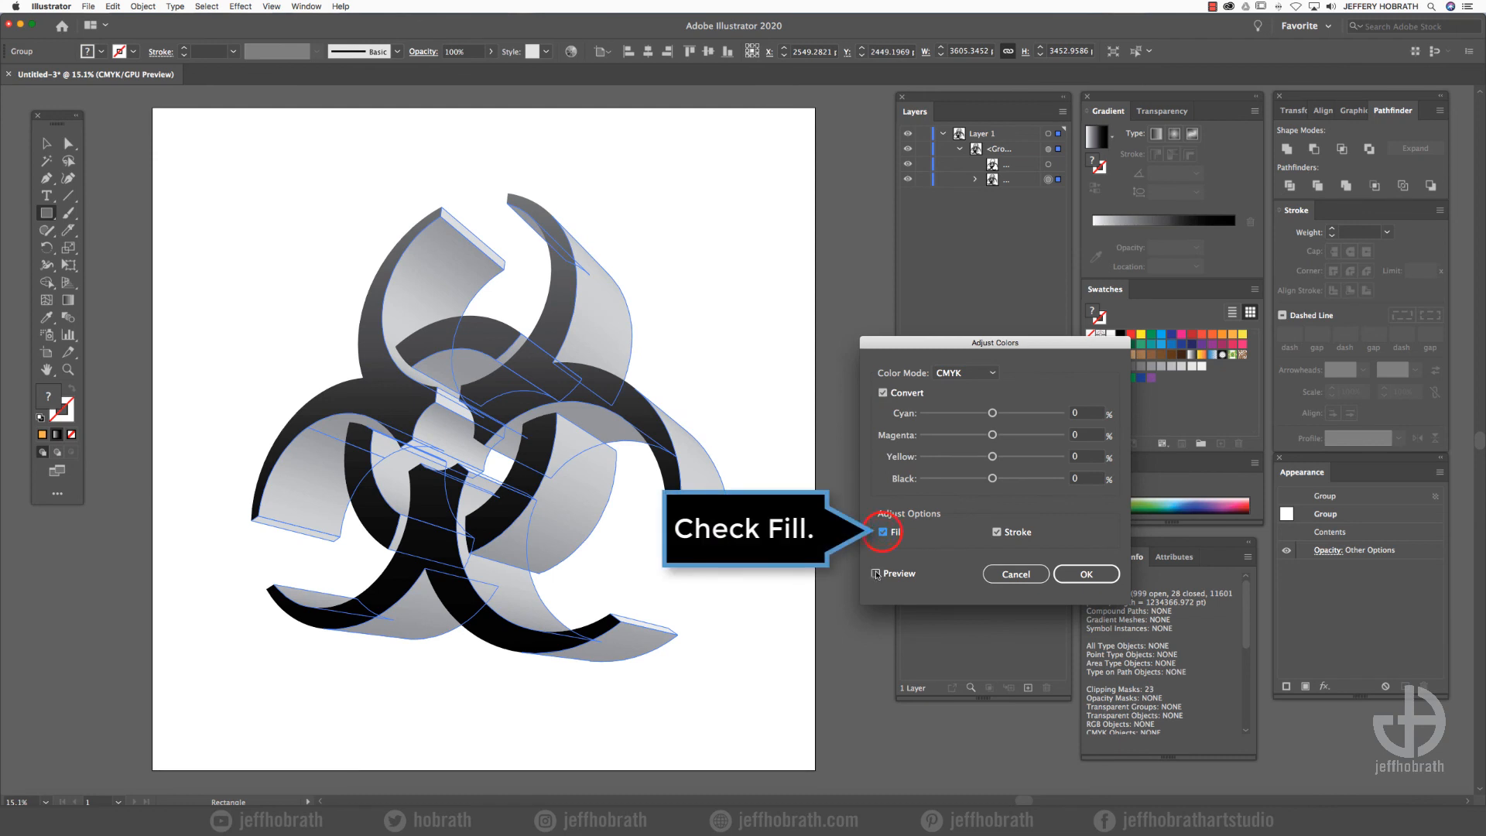
{"action": "left_click", "coordinate": [876, 574]}
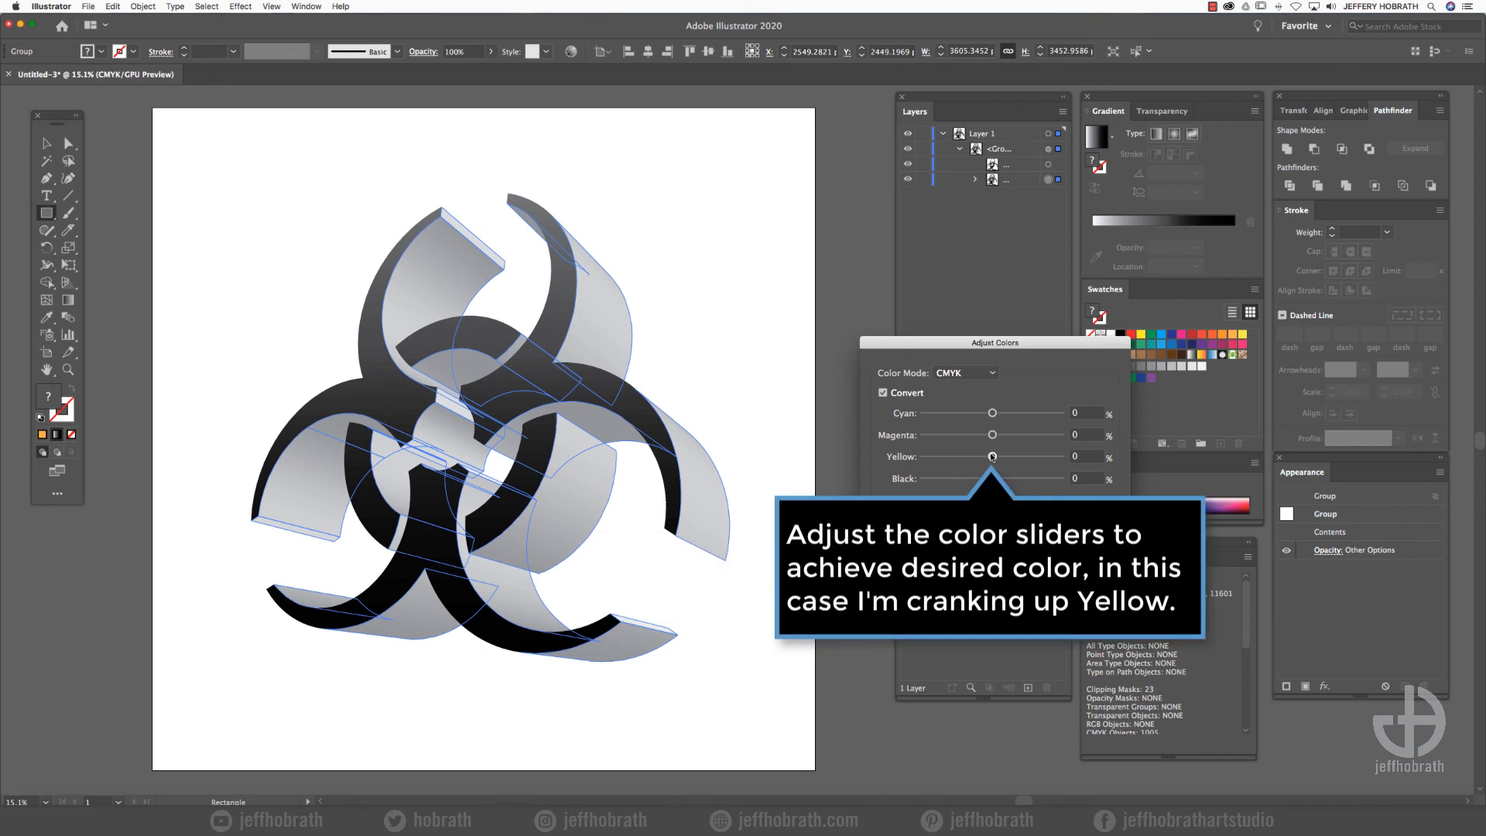
- Raise the yellow of the extruded sides to 87%, apply the color adjustment and deselect the artwork
{"action": "left_click_drag", "start_coordinate": [992, 456], "coordinate": [1050, 458]}
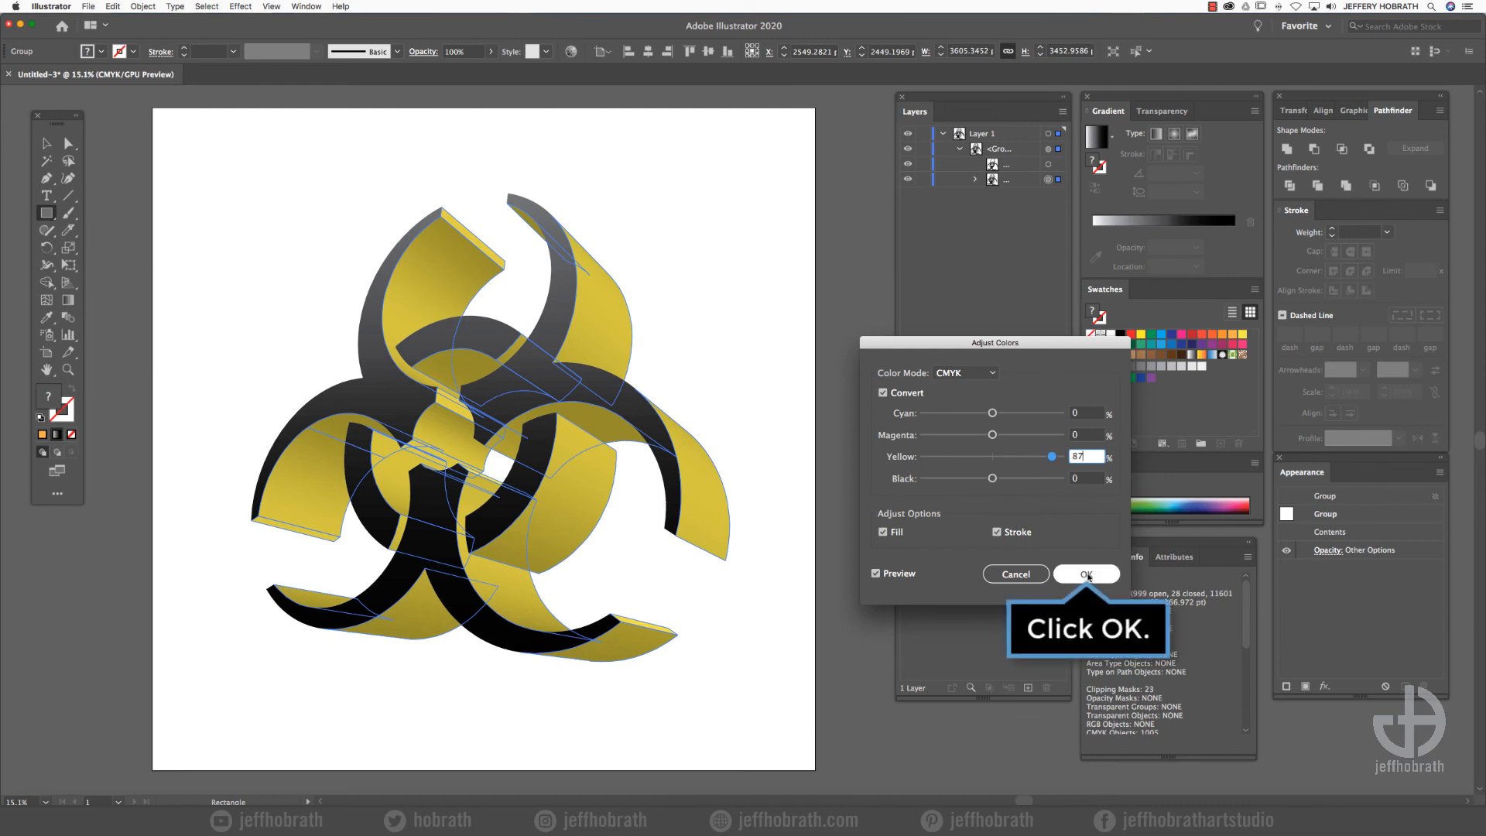
{"action": "left_click", "coordinate": [1086, 573]}
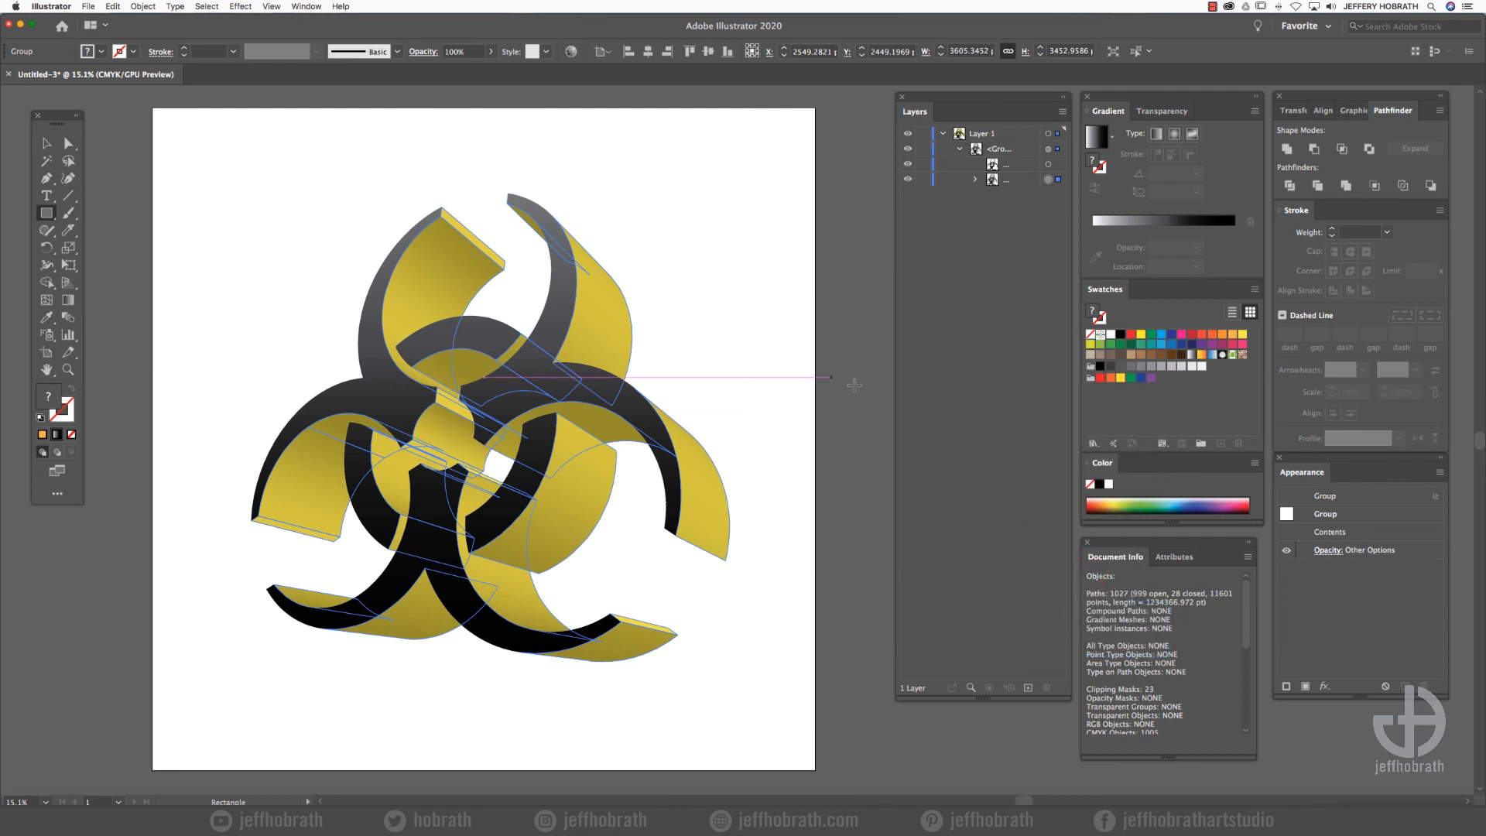
{"action": "key", "text": "a"}
{"action": "left_click", "coordinate": [203, 186]}
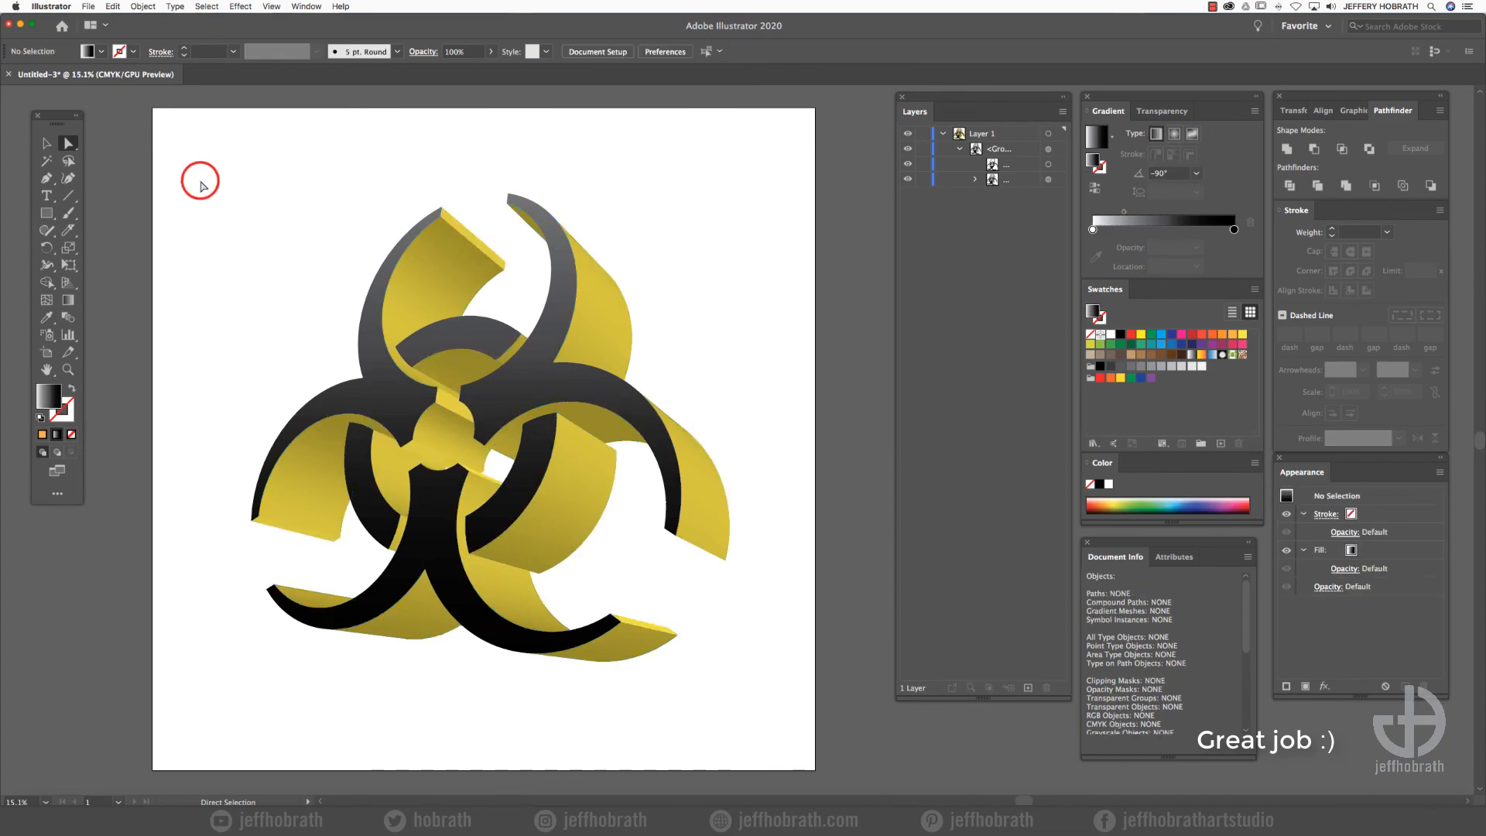